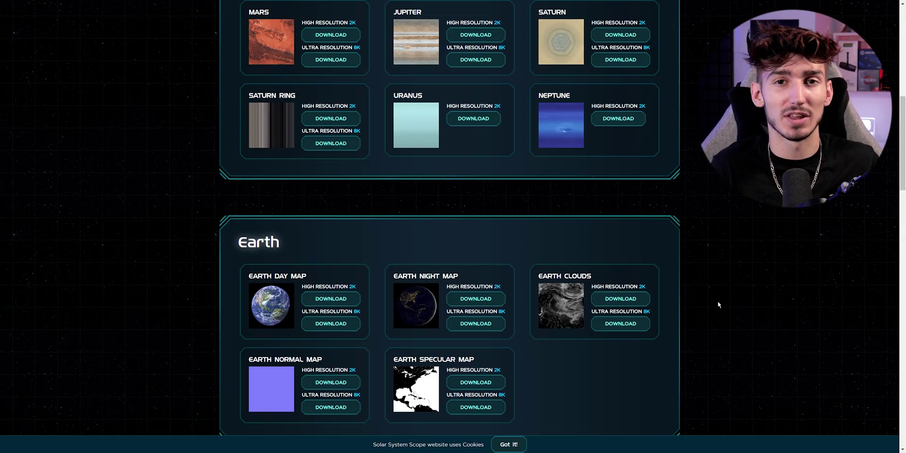
Start a new After Effects project with a new composition.
scroll(663, 311, "up", 5)
scroll(307, 206, "up", 2)
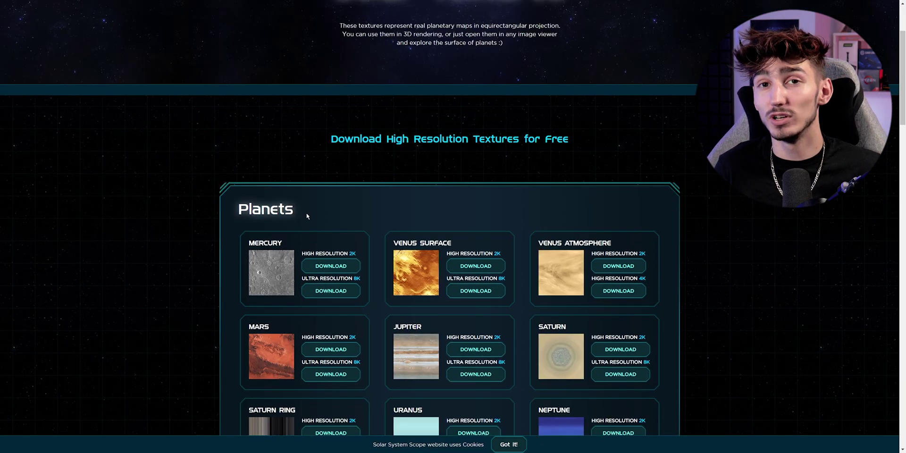
scroll(308, 223, "down", 1)
scroll(307, 223, "down", 1)
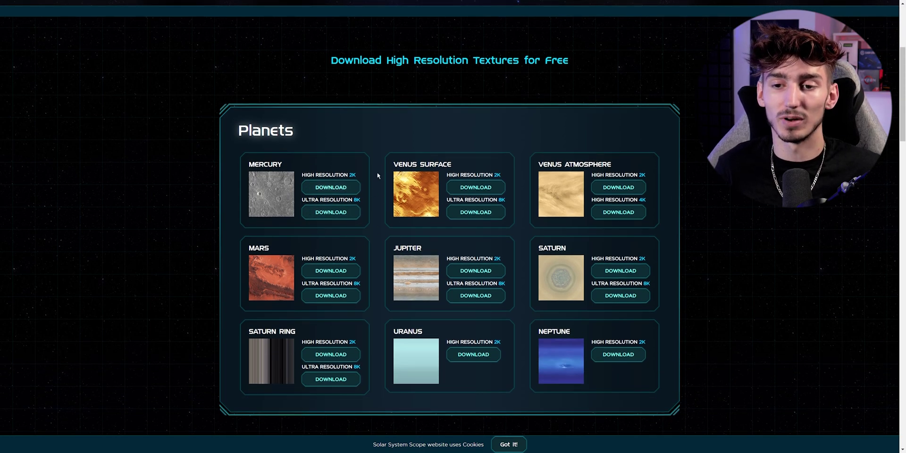
scroll(309, 238, "down", 2)
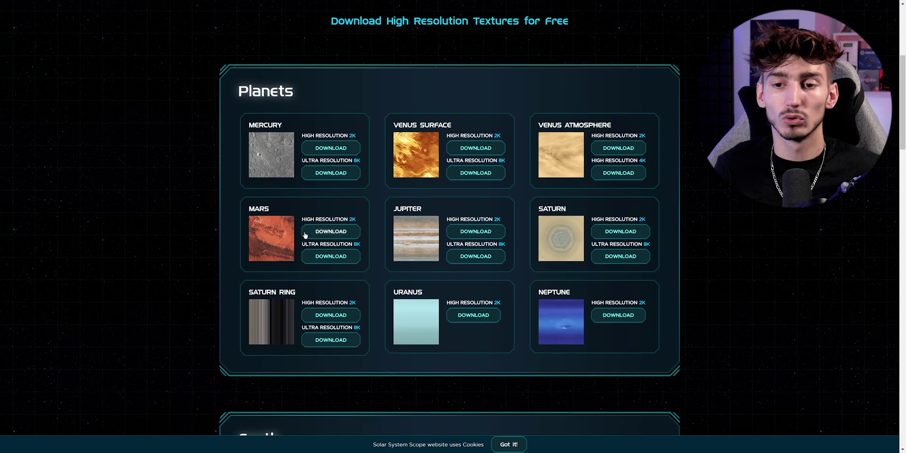
scroll(303, 234, "down", 2)
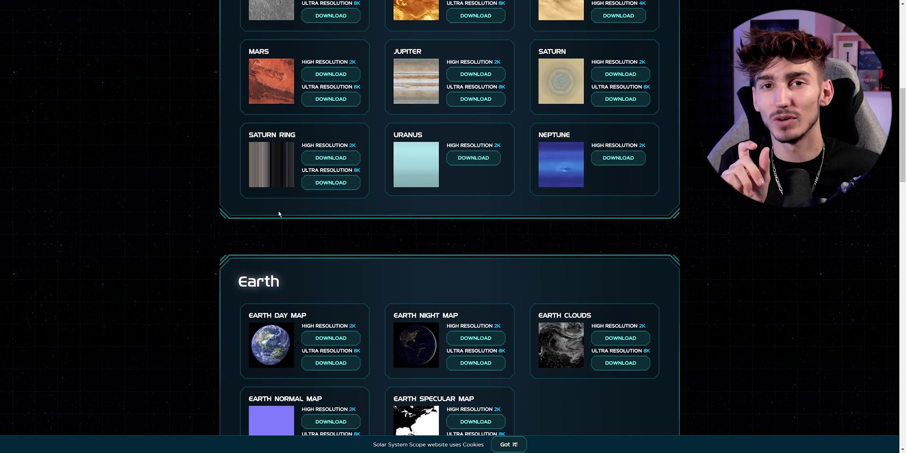
scroll(277, 217, "down", 1)
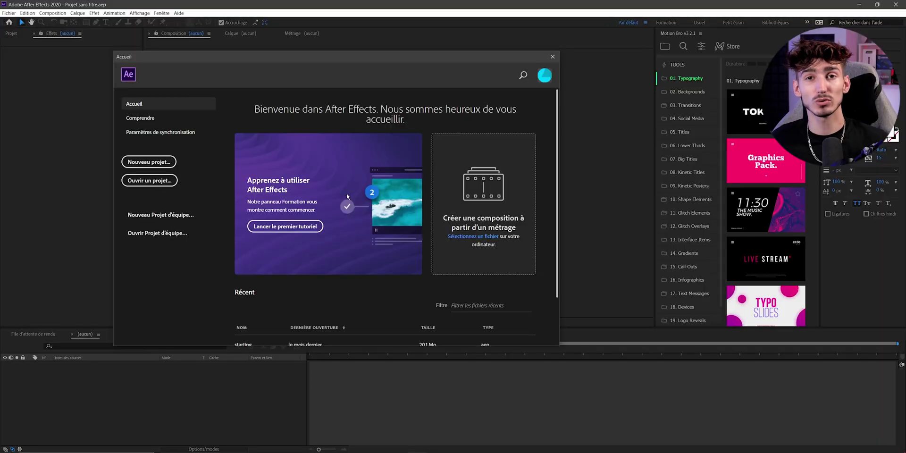
left_click(149, 161)
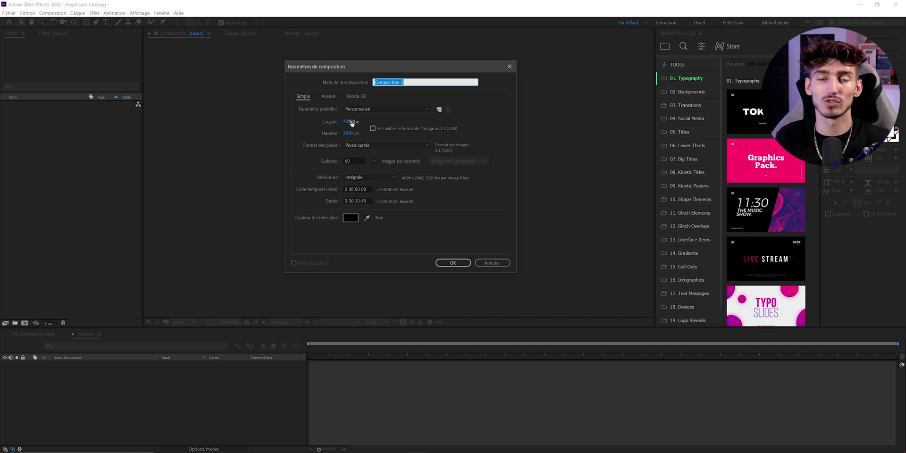
Set the composition to 1280×720 at 61 fps, 0:00:10:00 long, and create it.
left_click(352, 122)
type("1920")
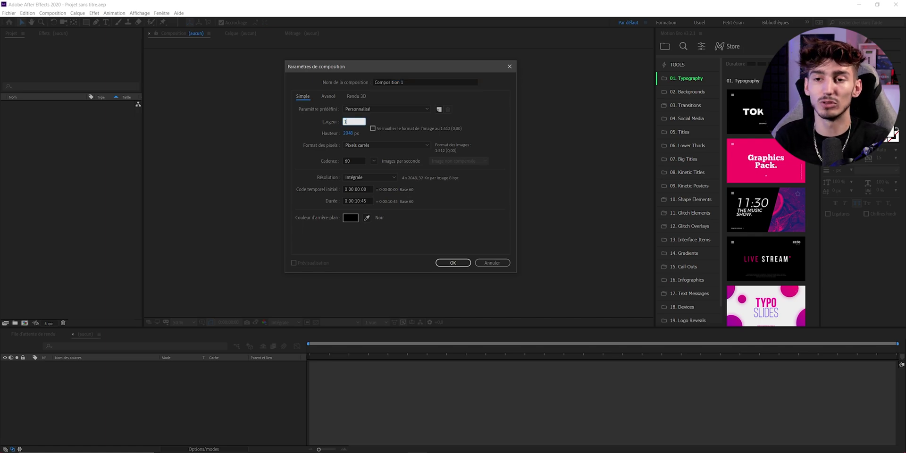
key("Tab")
type("1080")
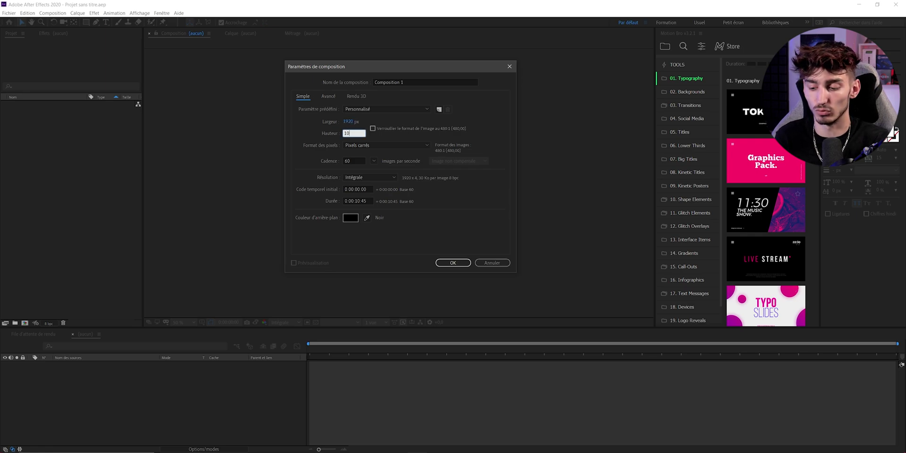
key("shift+Tab")
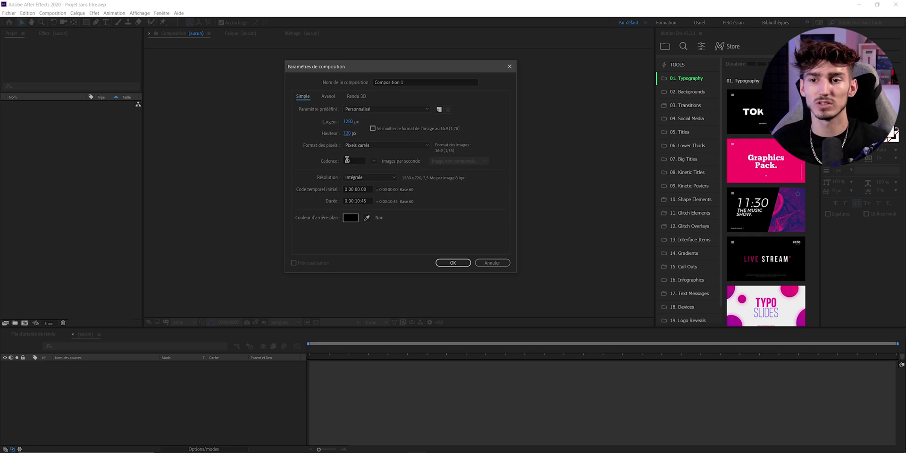
left_click(352, 159)
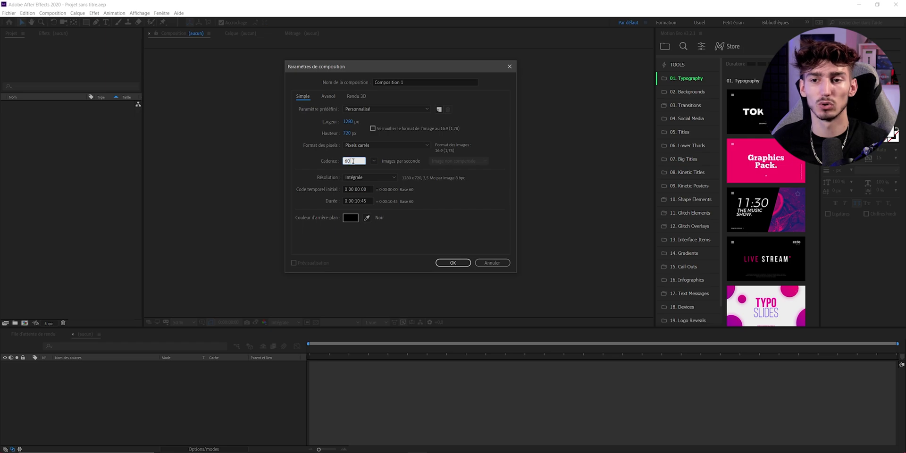
left_click(368, 200)
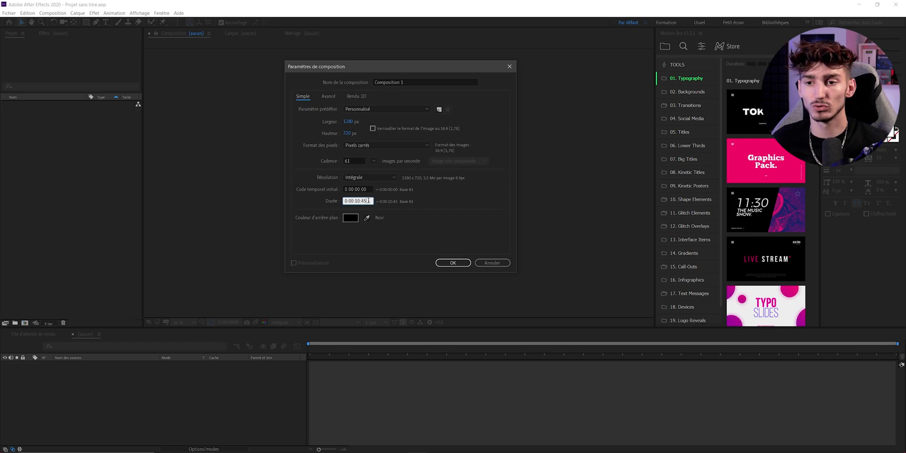
type("00")
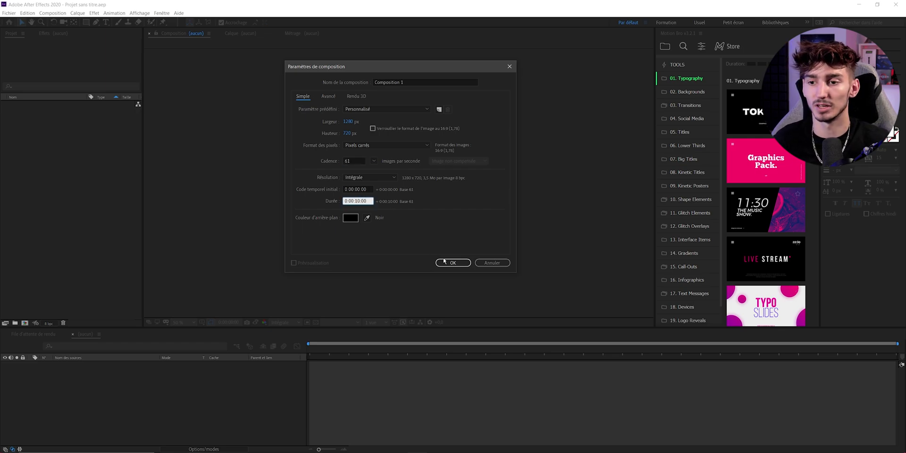
left_click(444, 261)
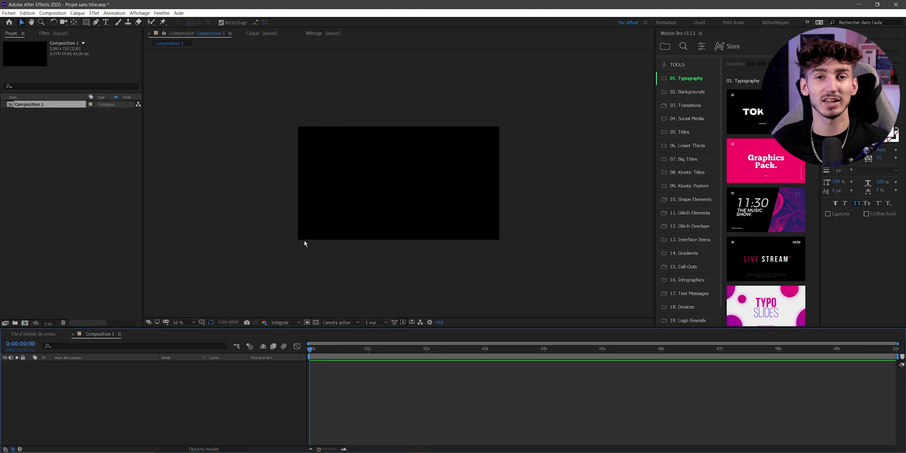
Add a black solid layer named 'Terre 1'.
right_click(118, 376)
mouse_move(159, 302)
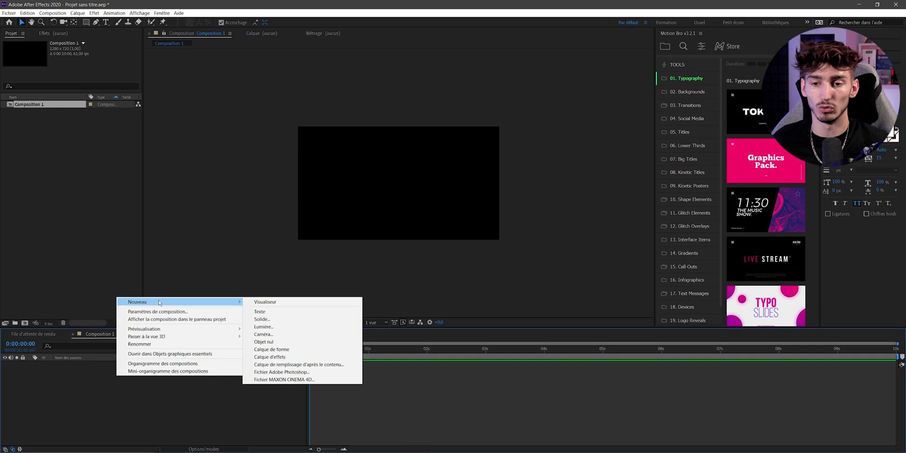
left_click(266, 319)
left_click(223, 197)
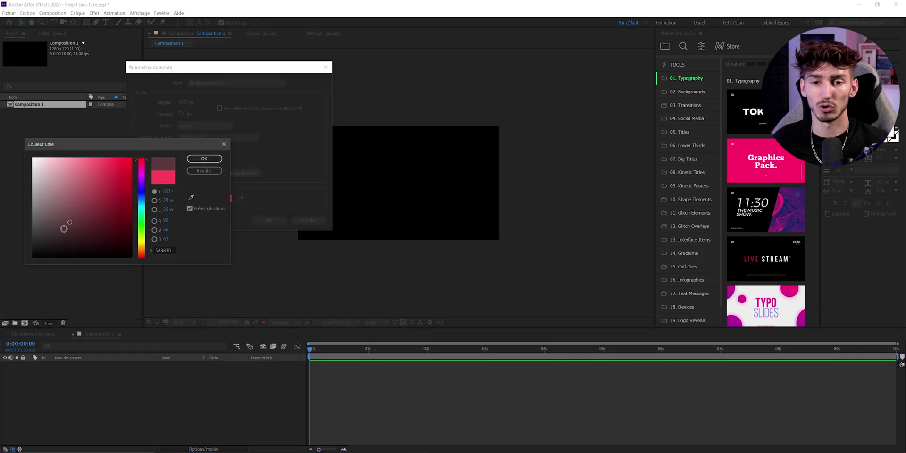
left_click_drag(70, 222, 71, 257)
left_click(204, 158)
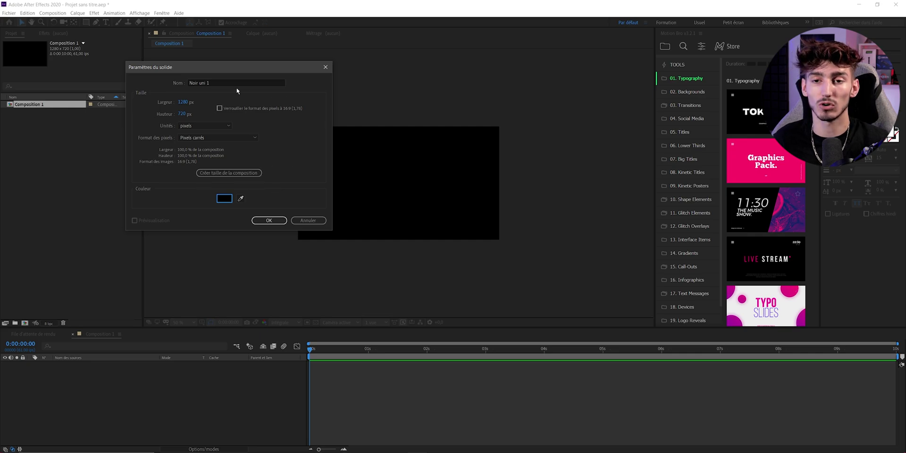
left_click(219, 83)
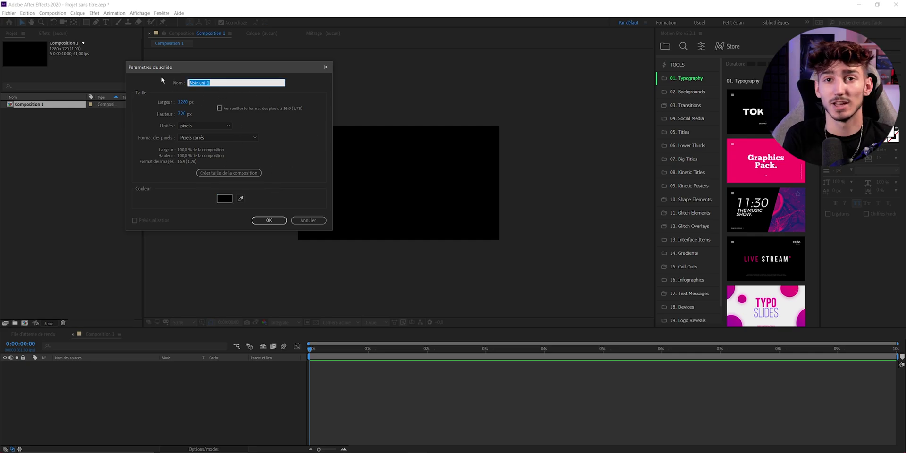
type("Terre 1")
key("Return")
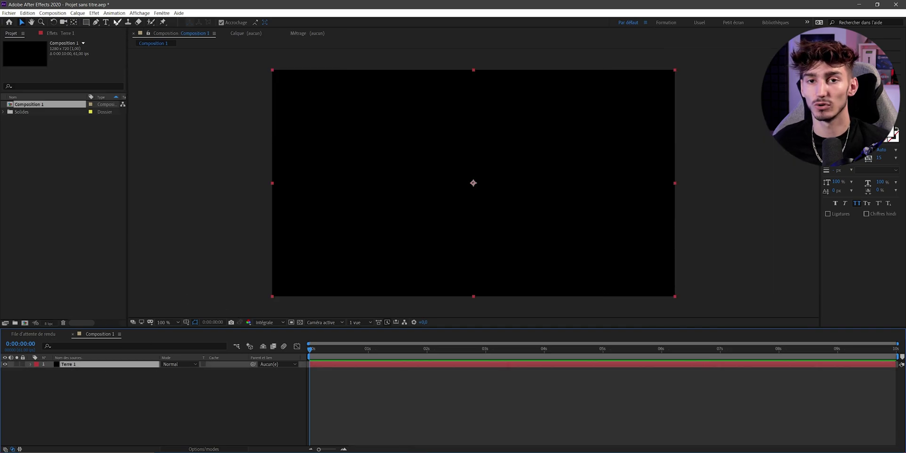
Apply the Video Copilot VC Orb effect to Terre 1.
left_click(94, 13)
mouse_move(135, 235)
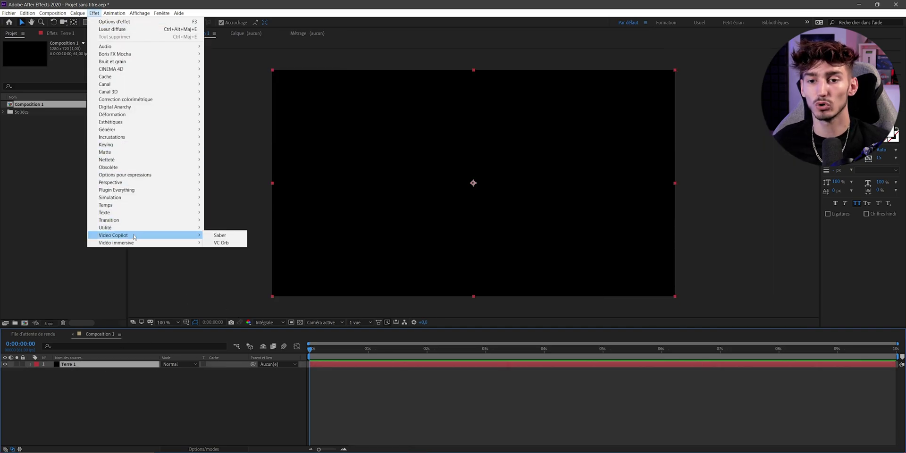
left_click(220, 242)
scroll(491, 210, "down", 2)
scroll(487, 208, "up", 2)
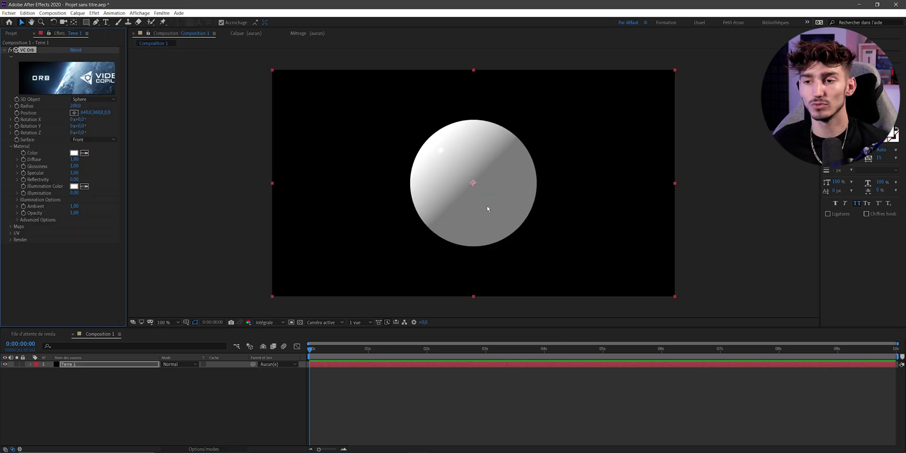
left_click(222, 377)
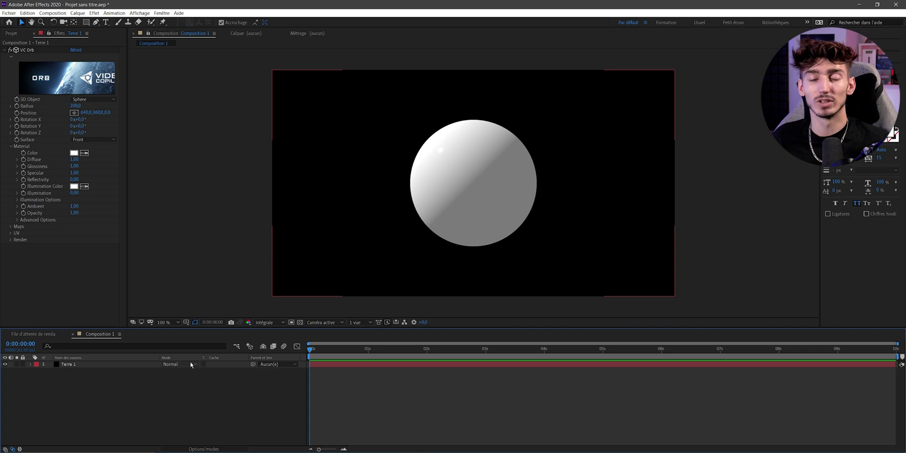
Add a camera layer with default settings.
right_click(139, 382)
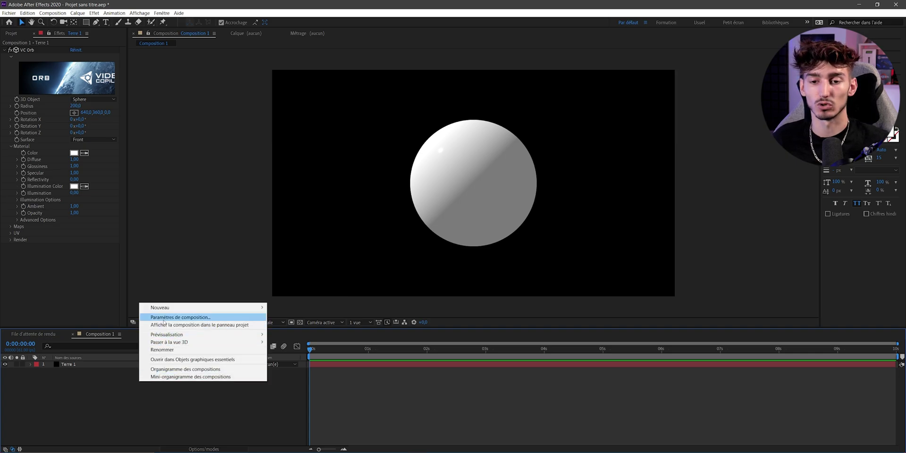
mouse_move(160, 307)
left_click(283, 338)
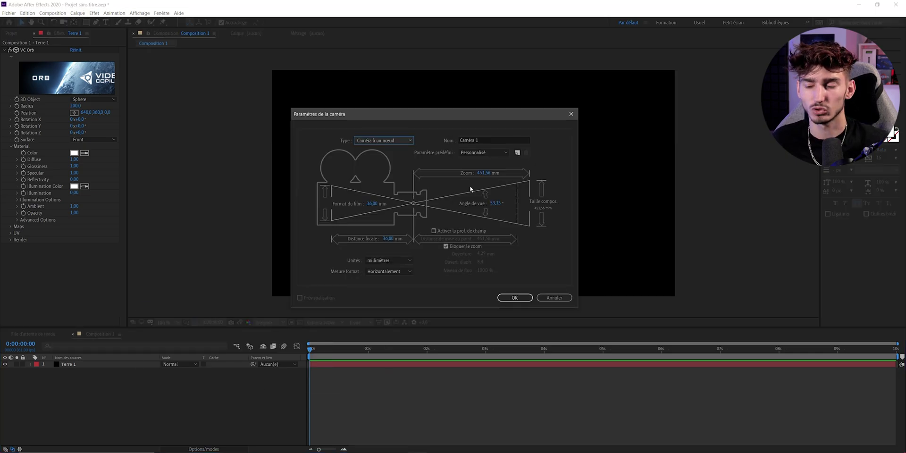
left_click(515, 297)
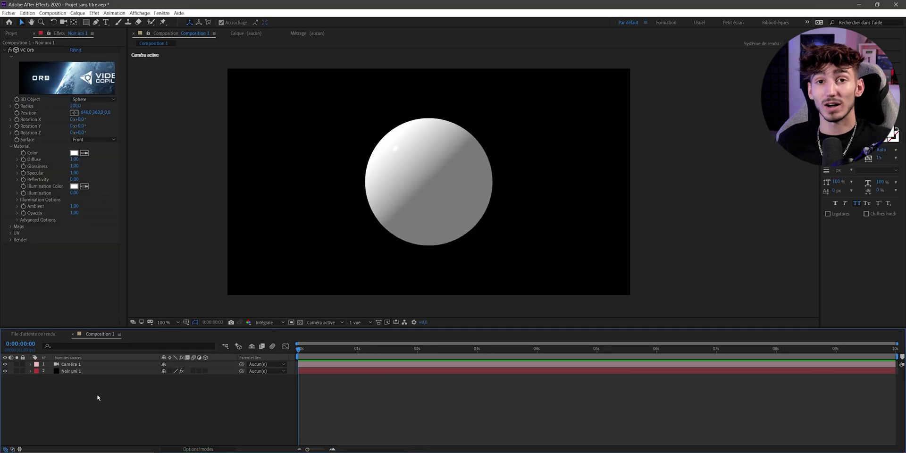
Add a Parallel light named 'Lumière'.
right_click(98, 398)
mouse_move(156, 321)
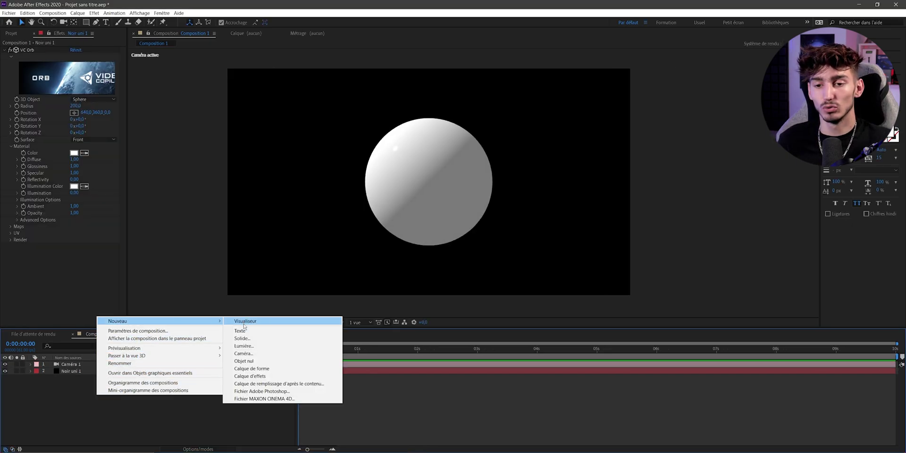
left_click(252, 348)
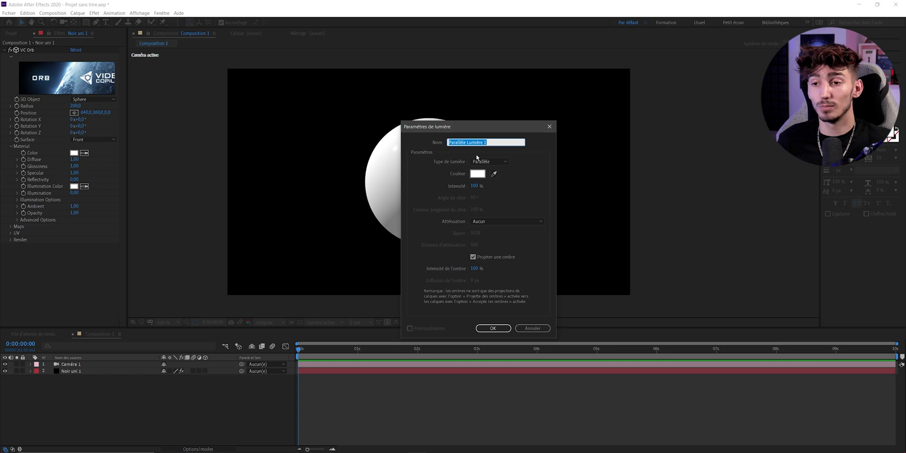
left_click(490, 162)
left_click(475, 175)
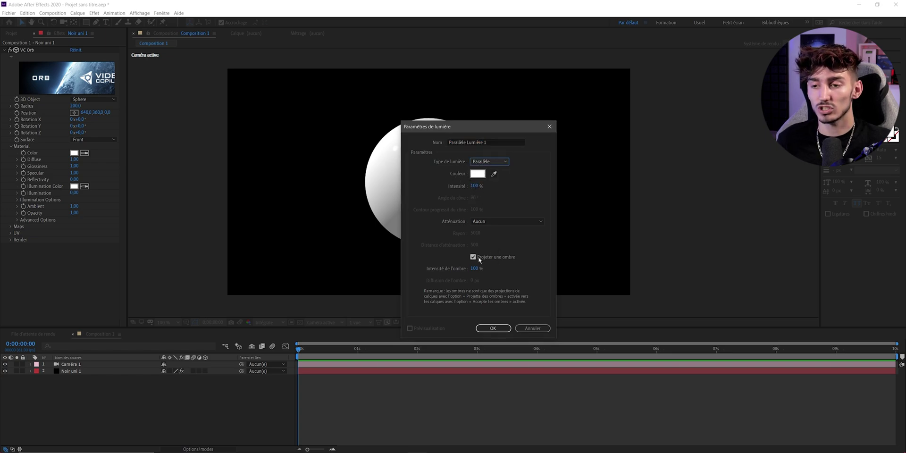
triple_click(491, 142)
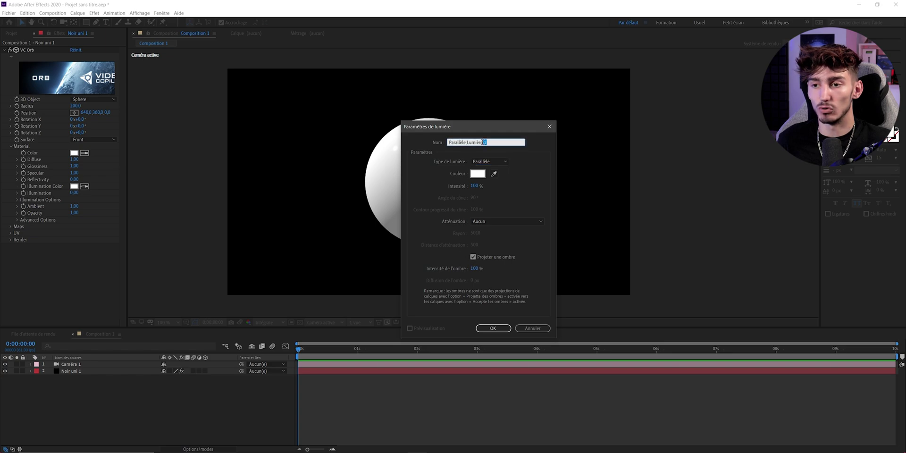
type("Lumière")
left_click(489, 327)
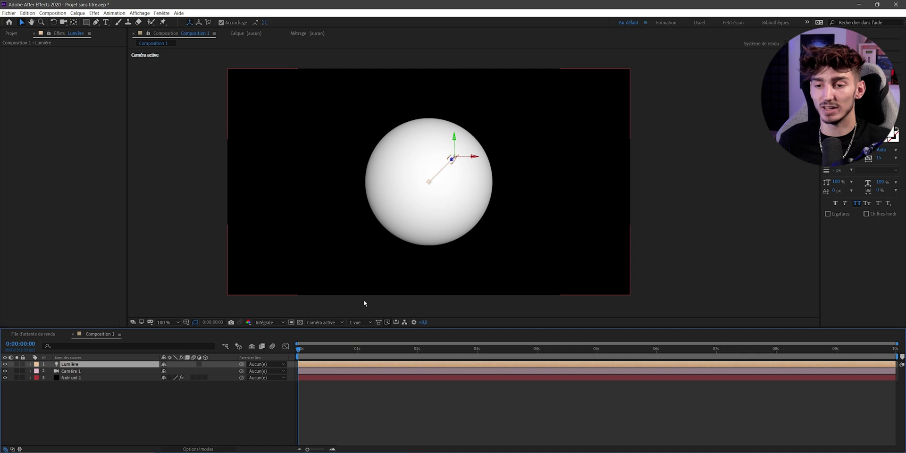
Switch the viewer to 2 Views – Horizontal and move the light beside the sphere.
left_click(359, 322)
left_click(360, 344)
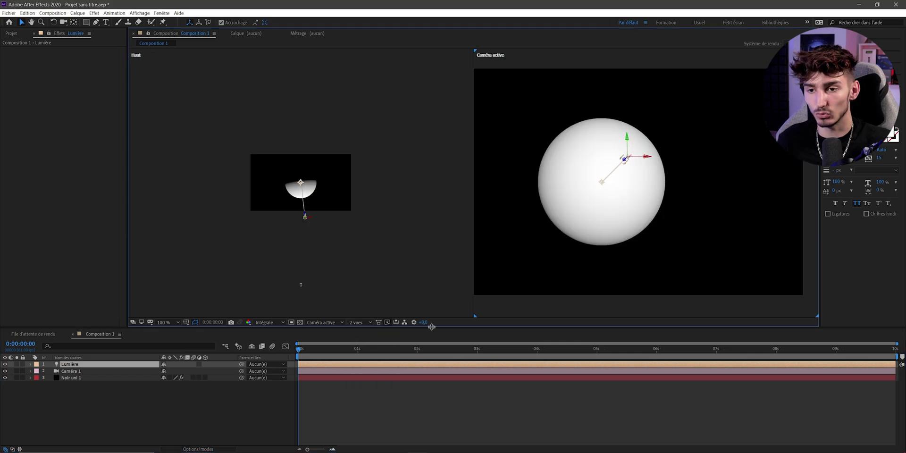
left_click(359, 323)
left_click(360, 330)
left_click(359, 322)
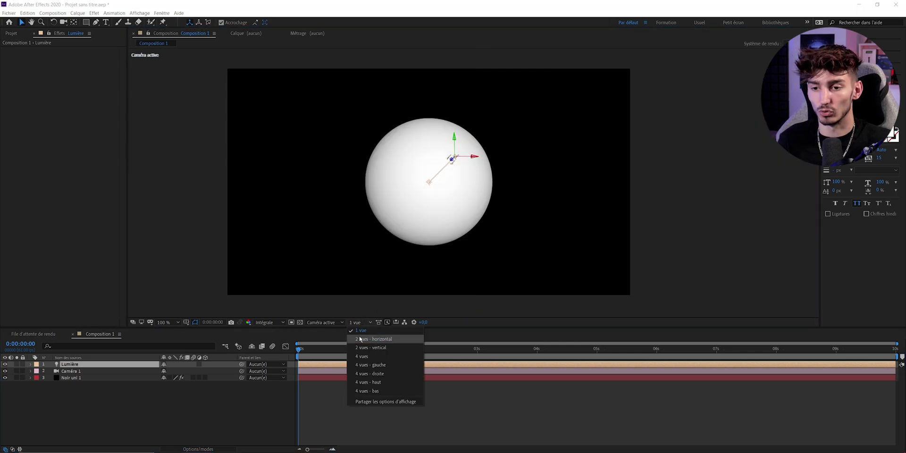
left_click(360, 339)
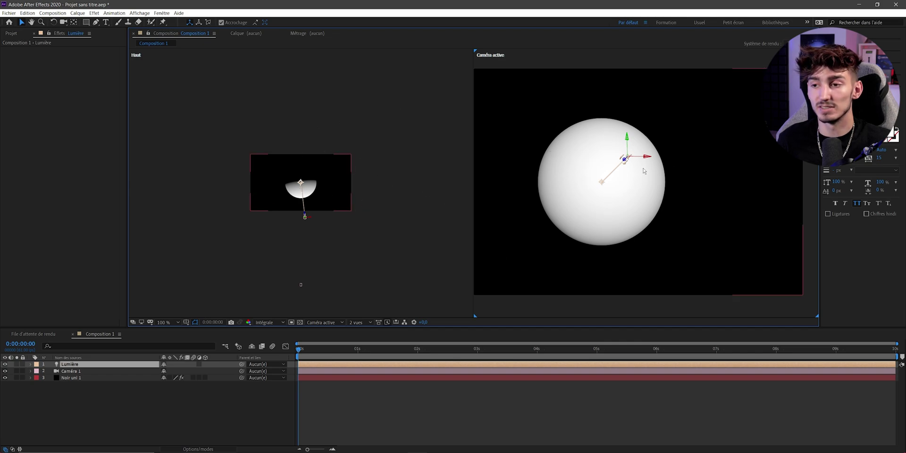
mouse_move(309, 220)
left_mouse_down()
mouse_move(346, 212)
mouse_move(347, 229)
left_mouse_up()
key("period")
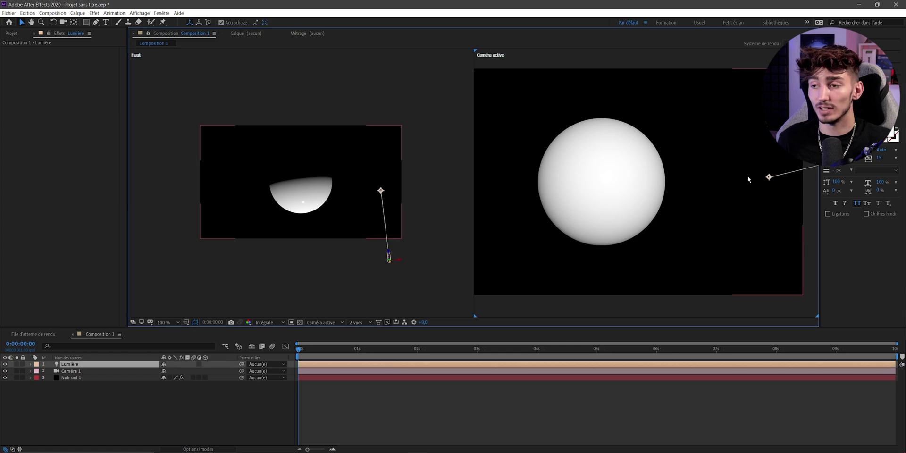
mouse_move(768, 176)
left_mouse_down()
mouse_move(522, 156)
mouse_move(534, 205)
mouse_move(581, 254)
mouse_move(614, 198)
left_mouse_up()
Select the five Earth 6K texture JPGs in the WinRAR archive.
scroll(613, 198, "down", 2)
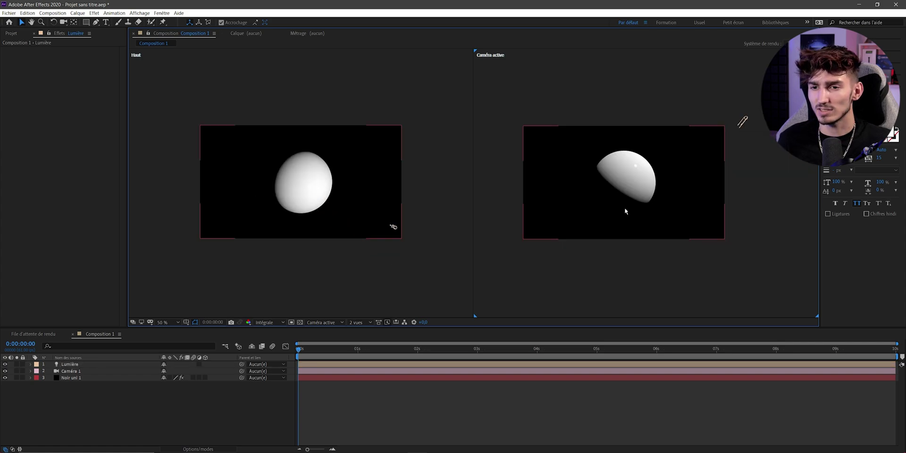
scroll(628, 213, "up", 2)
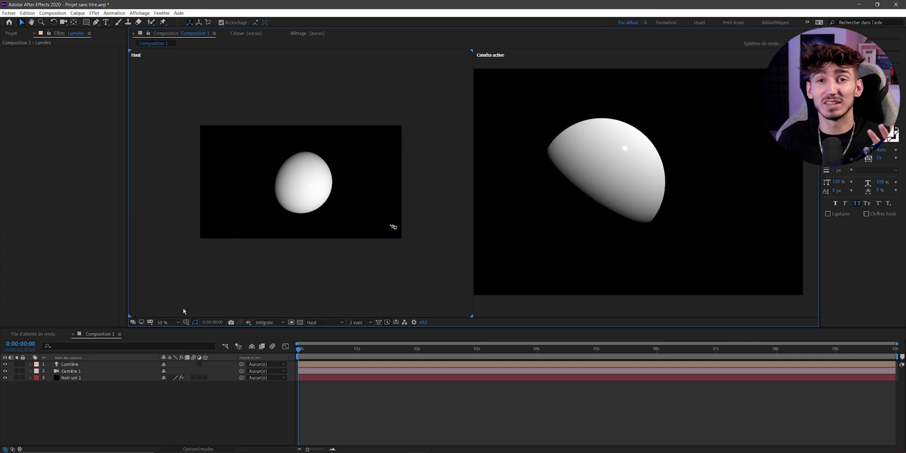
left_click(370, 159)
key("alt+Tab")
left_click(370, 158, "shift")
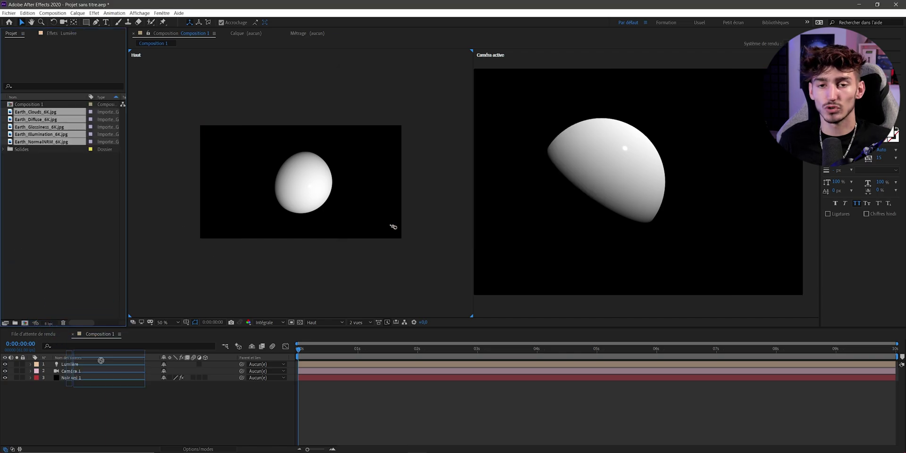
Add the five Earth textures to the timeline, then hide and lock them.
left_click_drag(242, 184, 95, 406)
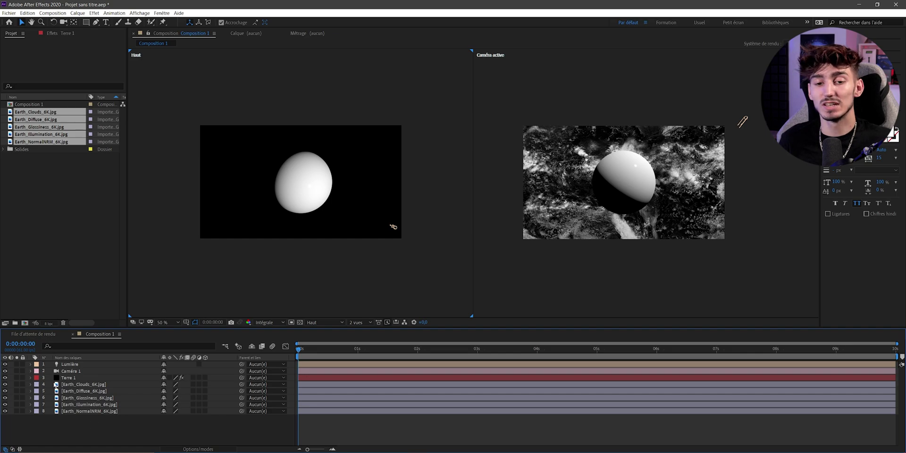
left_click(70, 379)
mouse_move(29, 422)
left_mouse_down()
mouse_move(28, 386)
mouse_move(4, 411)
left_mouse_up()
left_click_drag(23, 384, 21, 411)
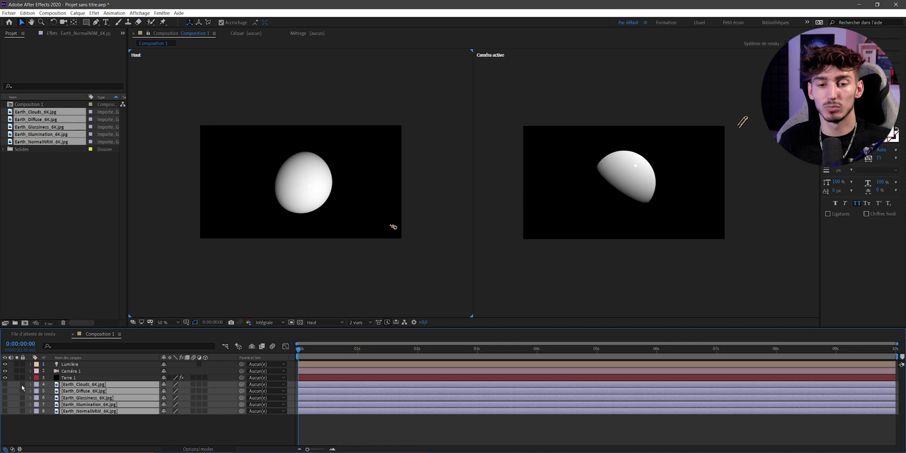
Show Terre 1's VC Orb settings in Effect Controls.
left_click(67, 378)
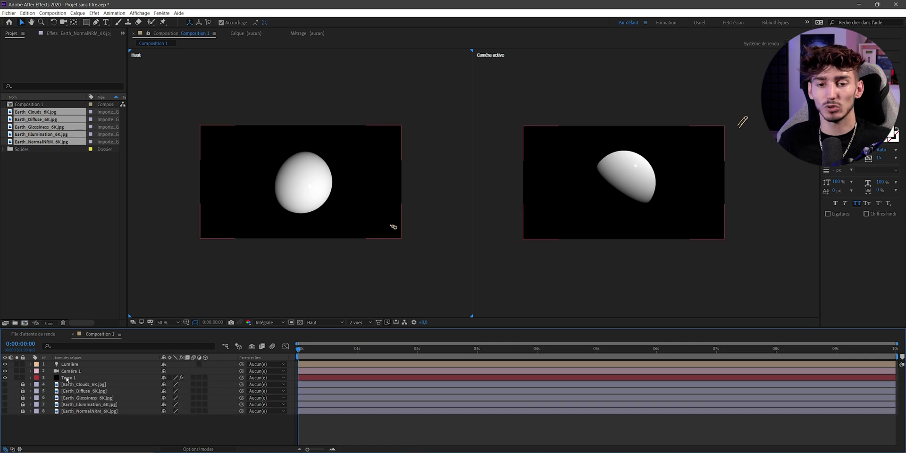
left_click(67, 377)
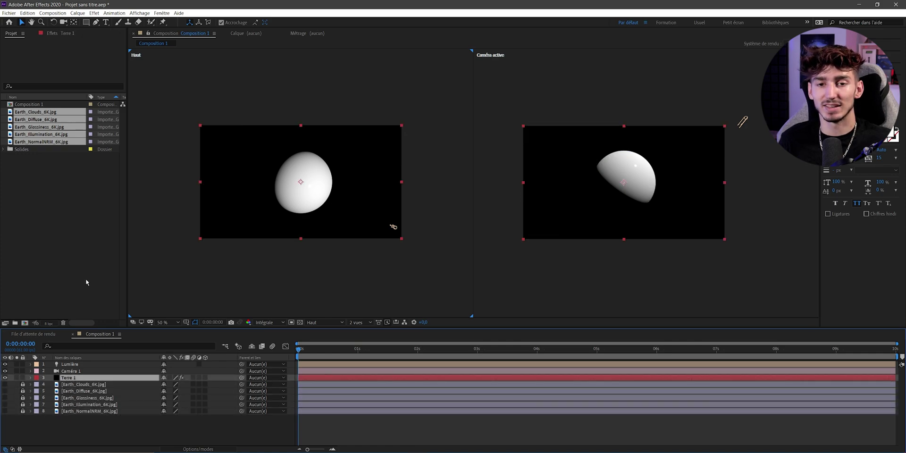
left_click(53, 33)
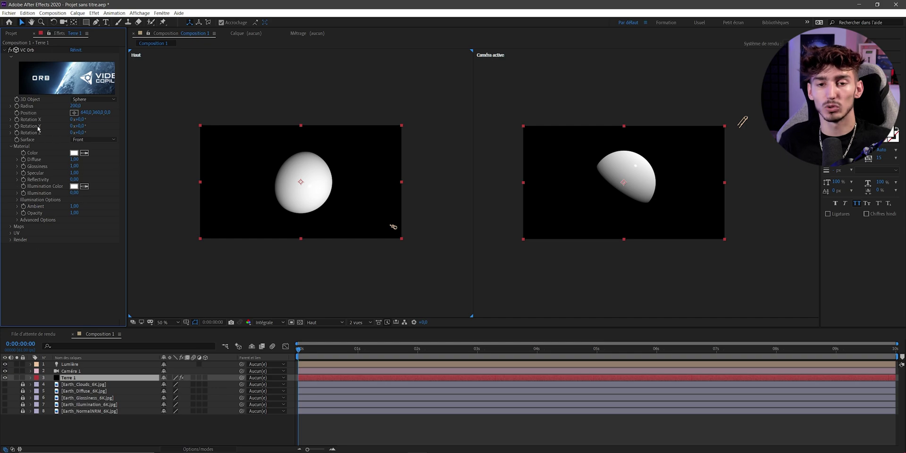
Set the VC Orb diffuse map to Earth_Diffuse_6K.jpg and switch to a single view.
left_click(11, 227)
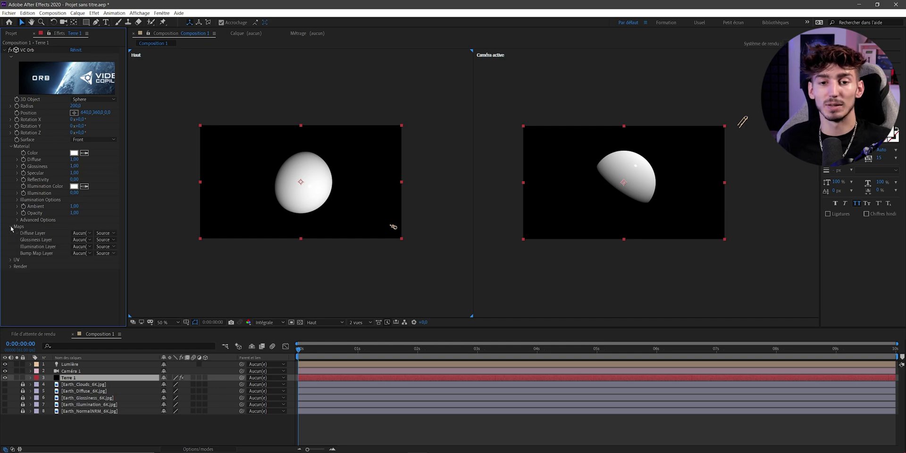
left_click(83, 235)
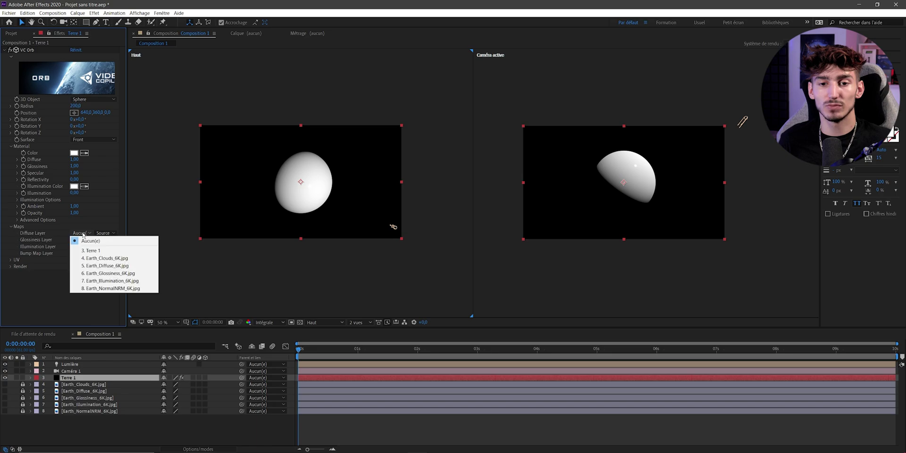
left_click(102, 267)
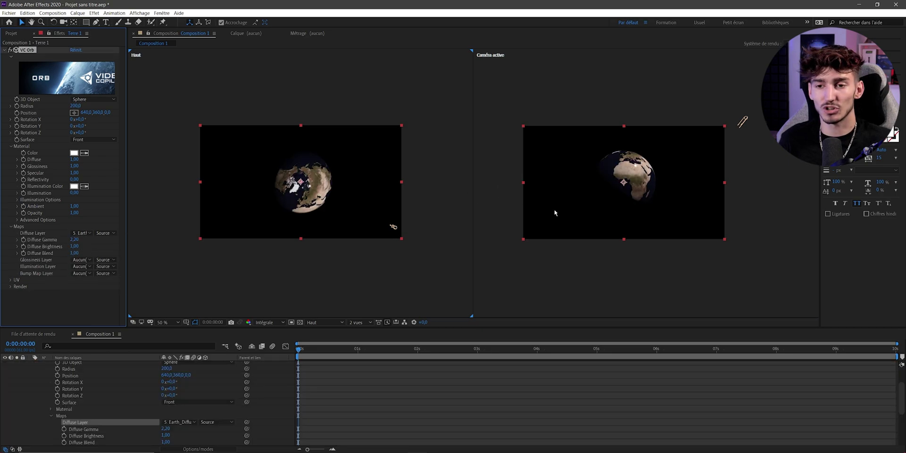
left_click(357, 322)
left_click(363, 331)
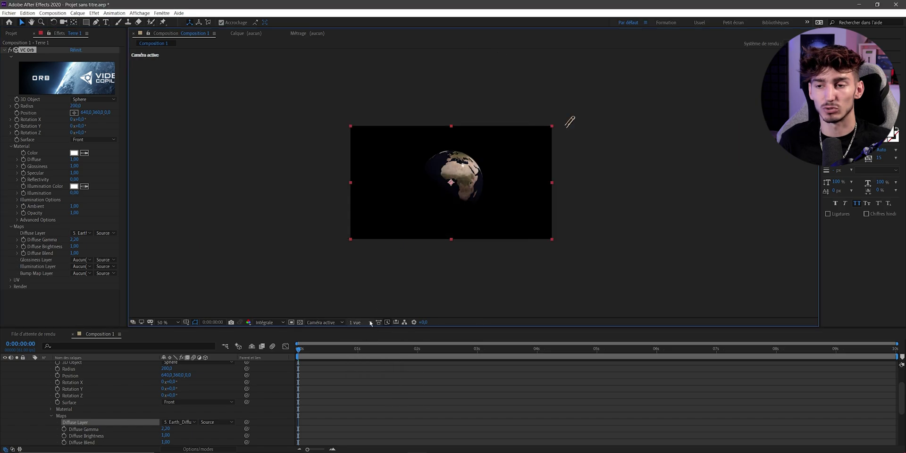
scroll(442, 233, "up", 2)
scroll(442, 234, "down", 2)
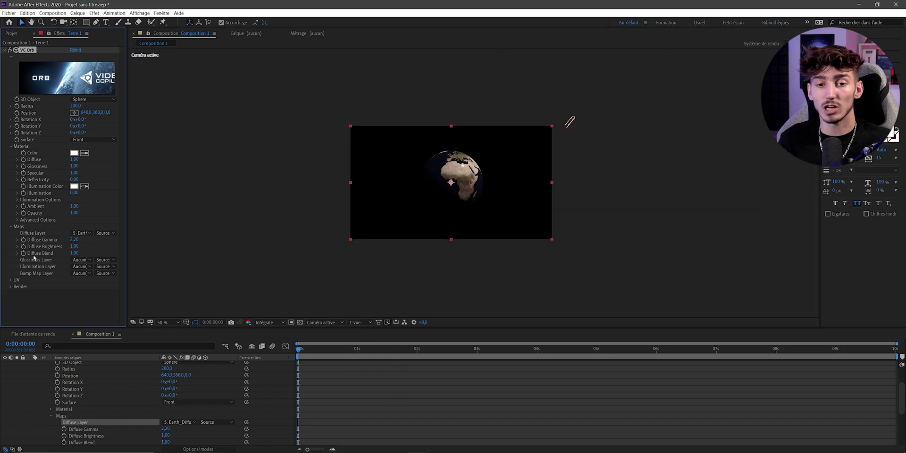
Assign the Earth glossiness, illumination and NormalNRM bump maps, enabling Use Normal Map.
left_click(80, 260)
left_click(103, 300)
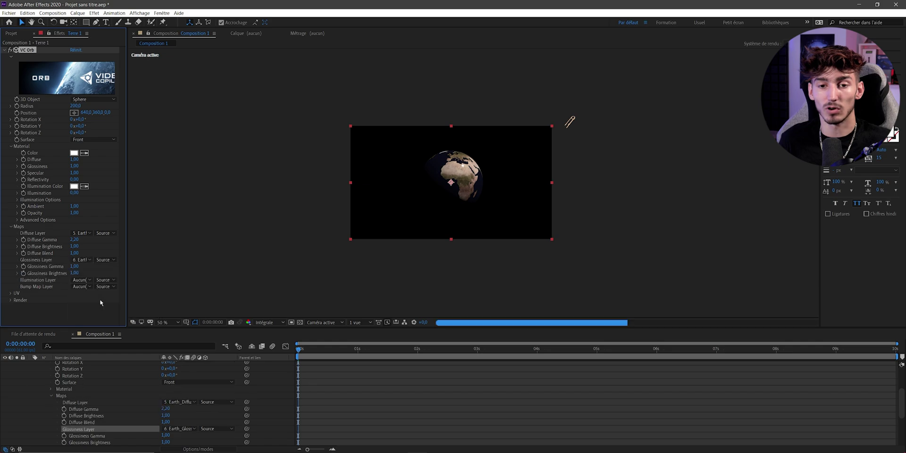
left_click(81, 279)
left_click(108, 328)
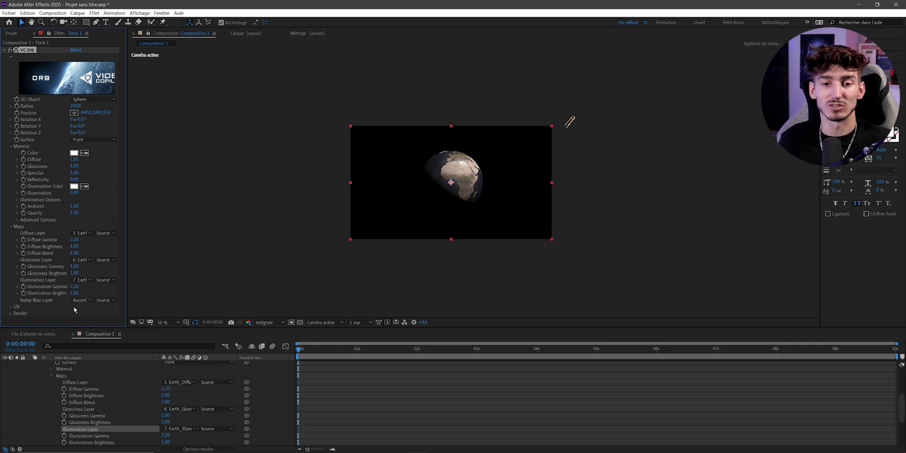
left_click(81, 300)
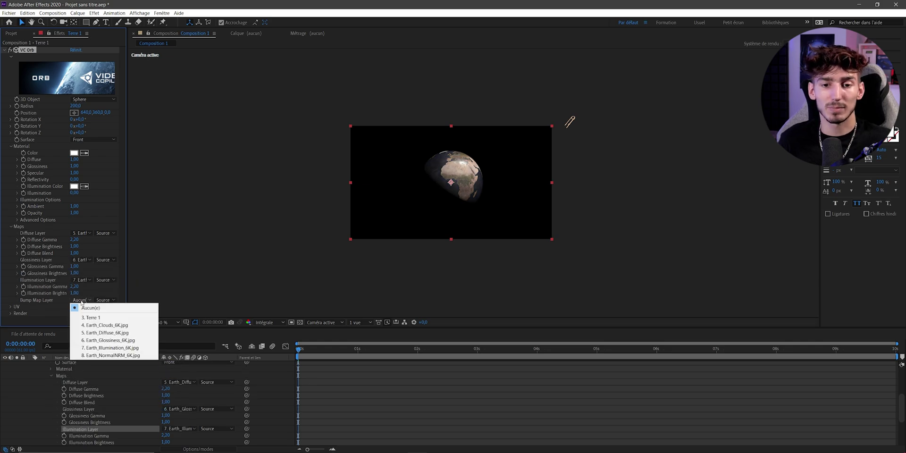
left_click(113, 356)
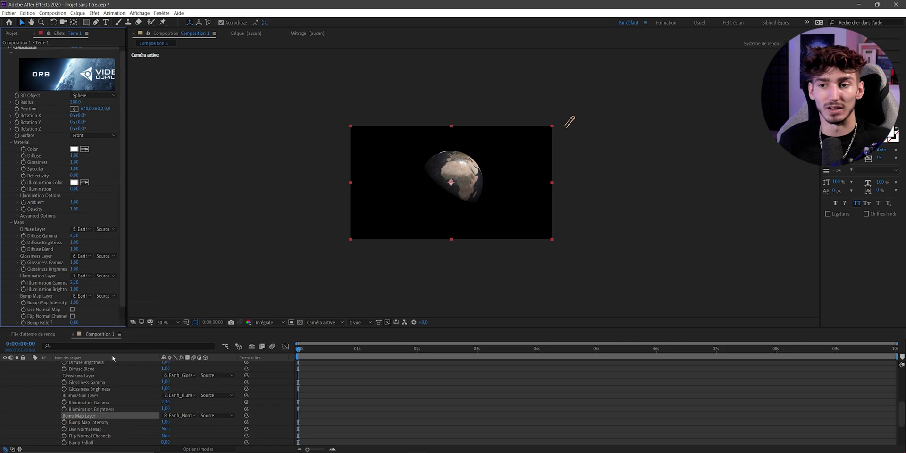
scroll(62, 297, "down", 1)
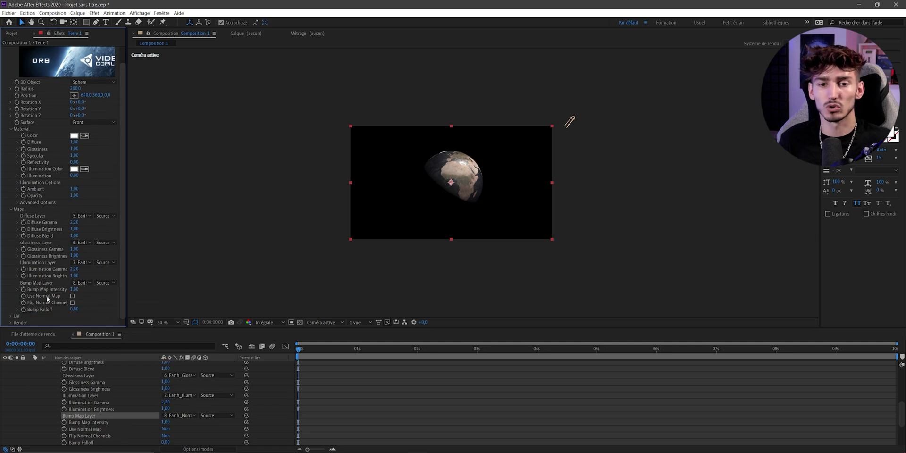
left_click(72, 296)
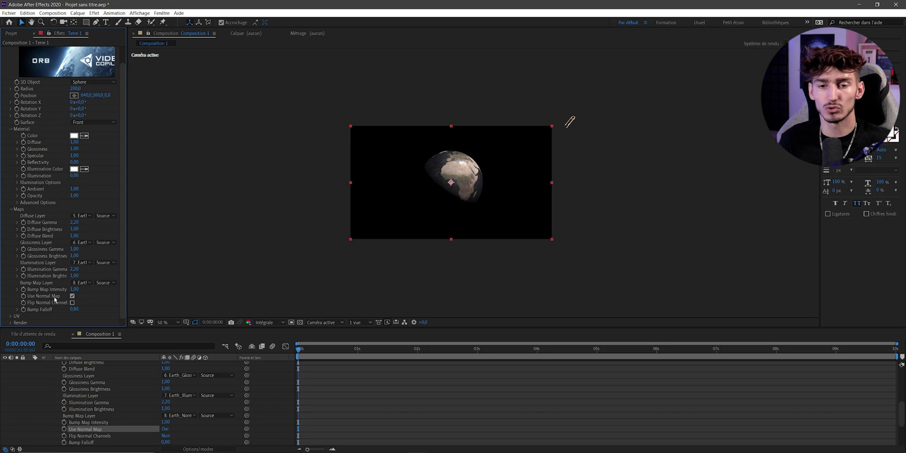
key("period")
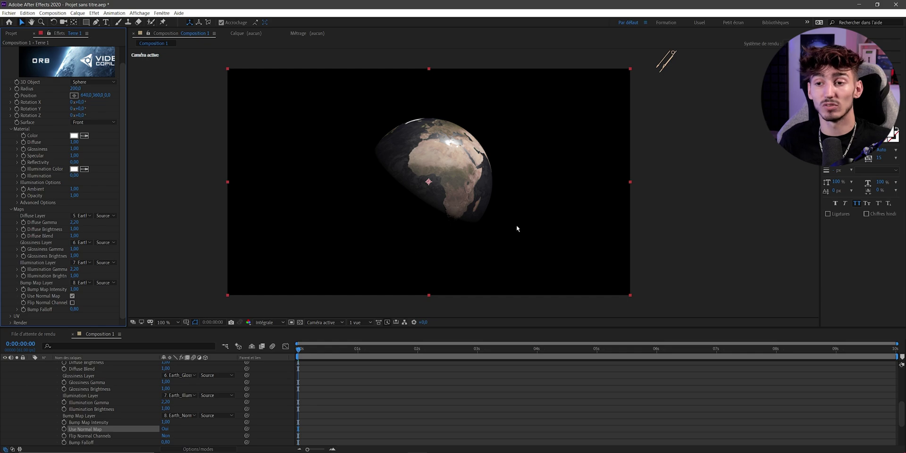
left_click(302, 211)
scroll(73, 373, "up", 10)
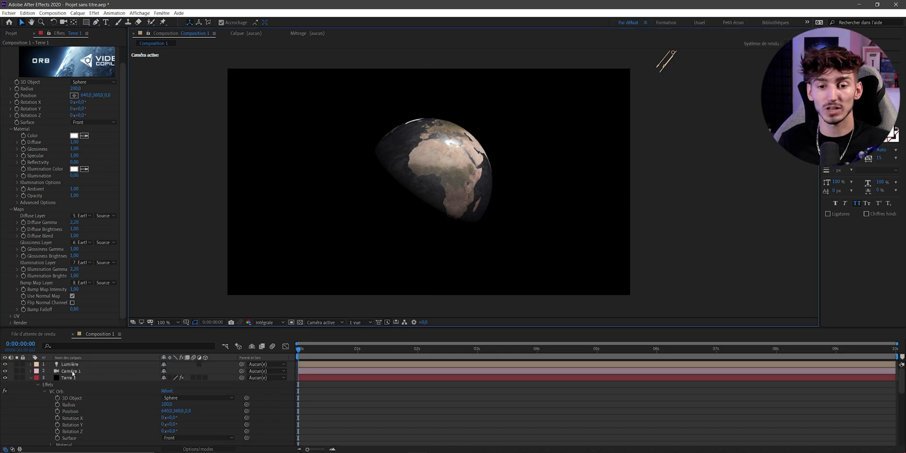
Select Caméra 1 and split the viewer into top and camera views.
left_click(73, 371)
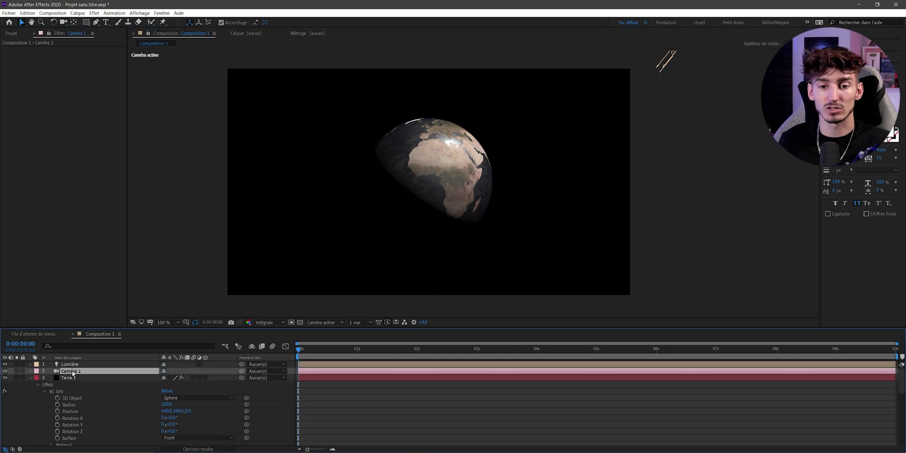
left_click(356, 323)
left_click(369, 340)
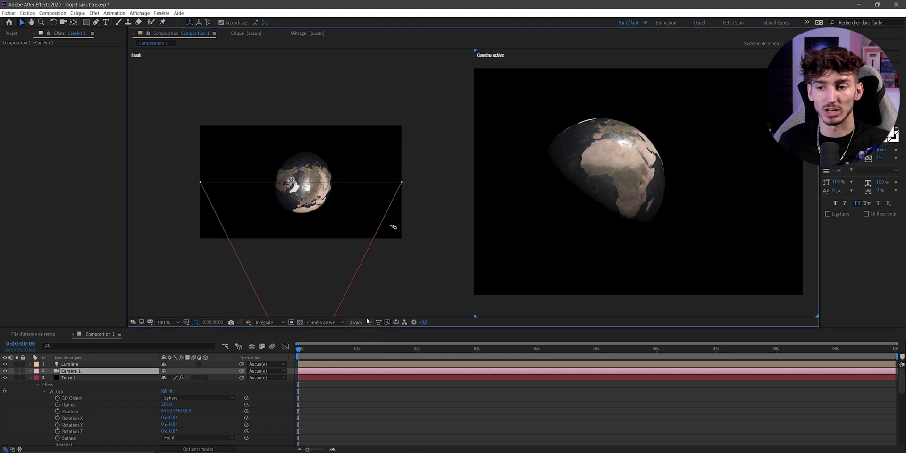
scroll(311, 247, "down", 3)
key("v")
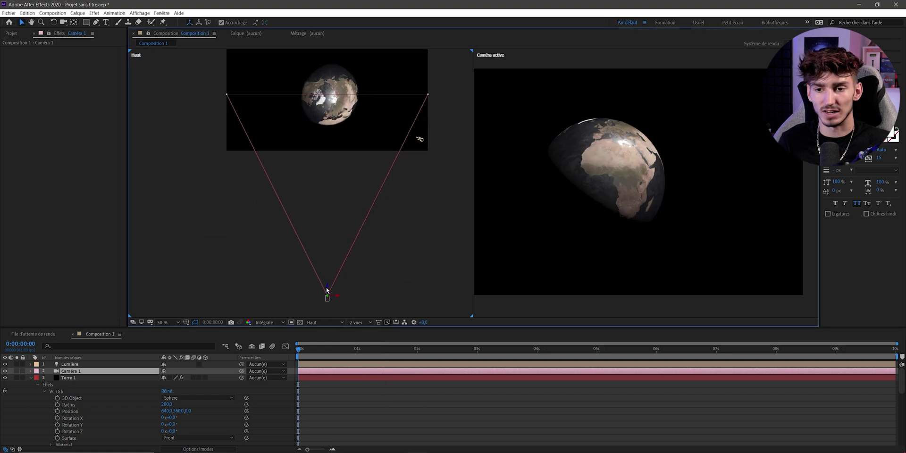
Move the camera close to the globe, nudge it right, and view through the active camera.
left_click_drag(328, 288, 329, 155)
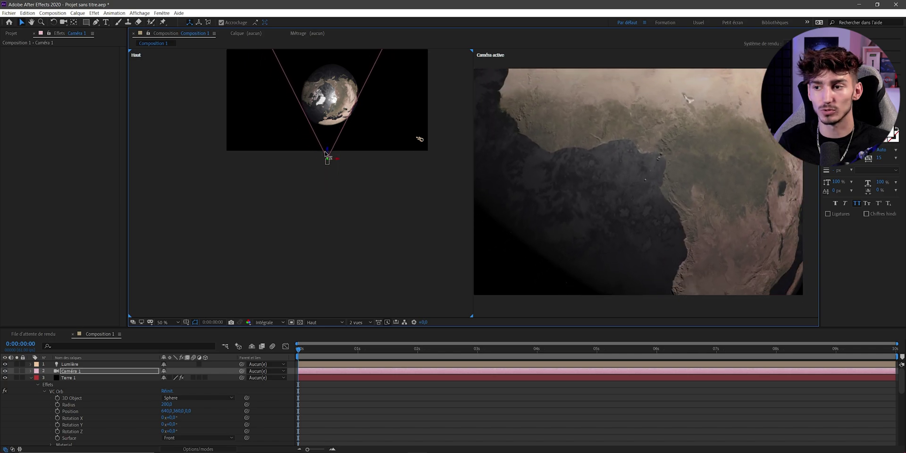
left_click_drag(329, 155, 329, 164)
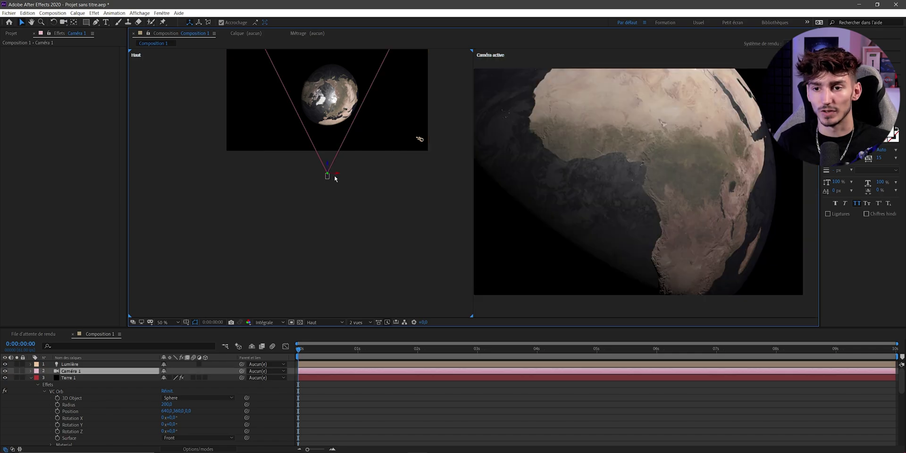
left_click_drag(339, 176, 352, 176)
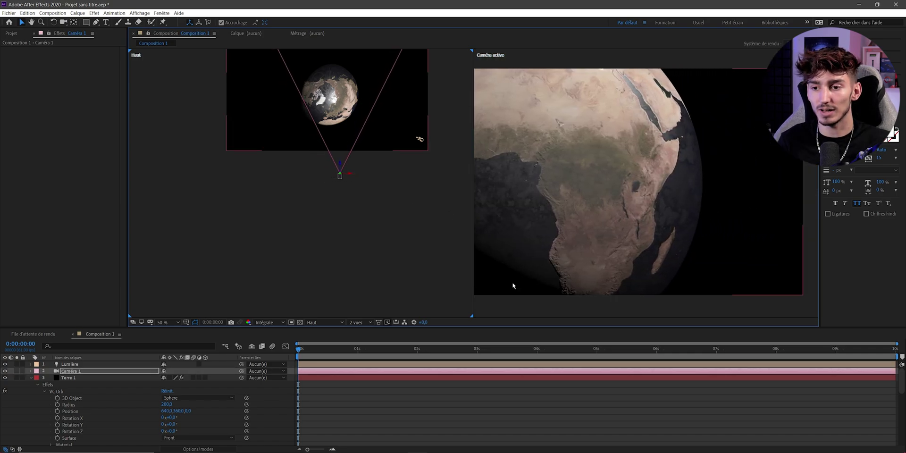
left_click(352, 176)
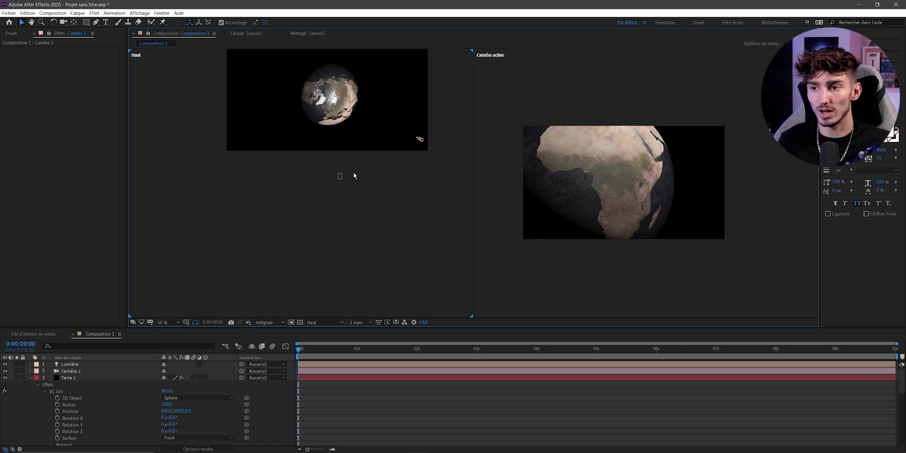
left_click(340, 177)
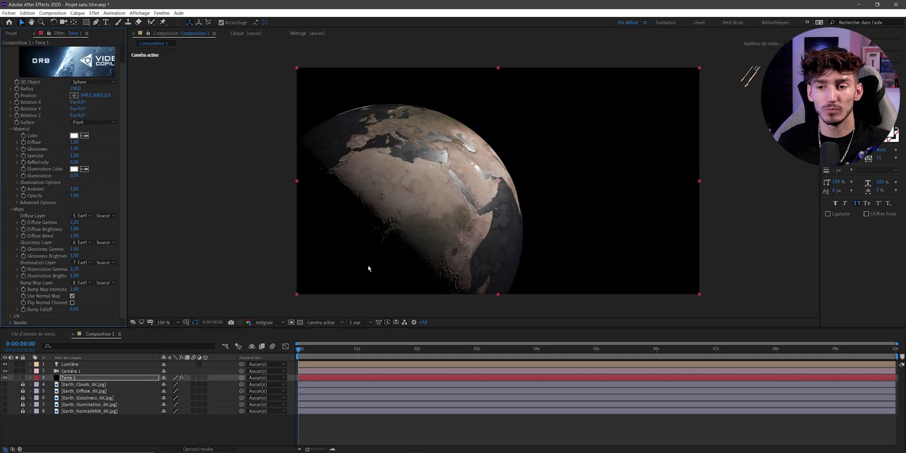
Lower Bump Falloff and Glossiness Gamma, raise Glossiness Brightness, and set Illumination to 1.00.
scroll(369, 269, "up", 1)
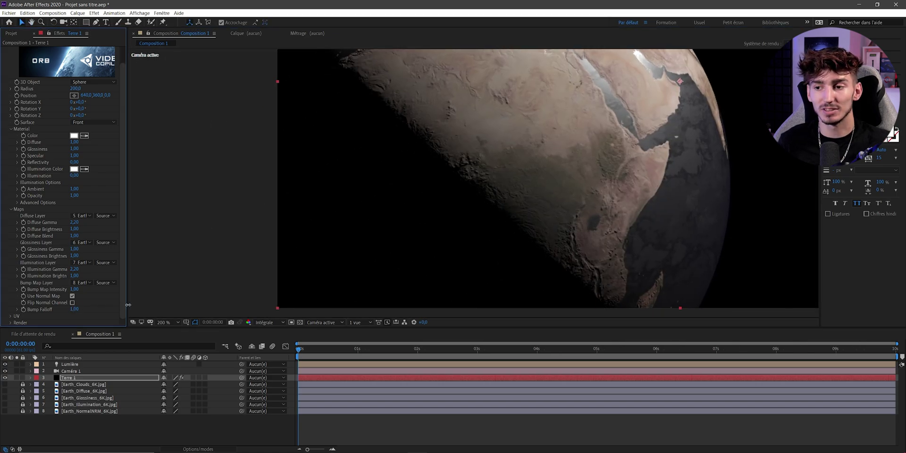
mouse_move(74, 309)
left_mouse_down()
mouse_move(62, 310)
mouse_move(74, 309)
mouse_move(77, 327)
left_mouse_up()
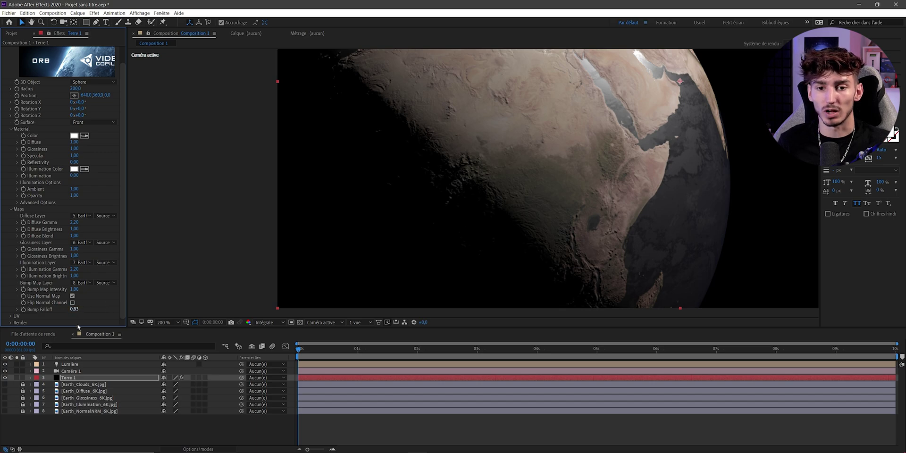
scroll(395, 220, "down", 2)
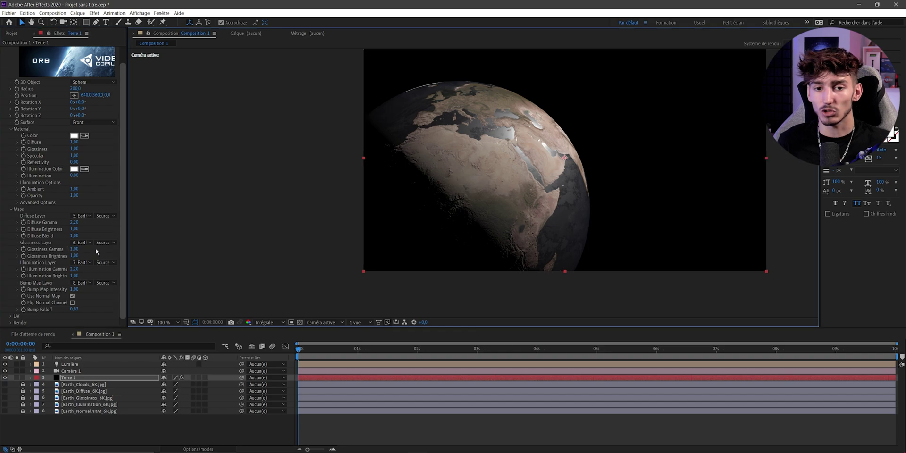
left_click_drag(74, 249, 83, 248)
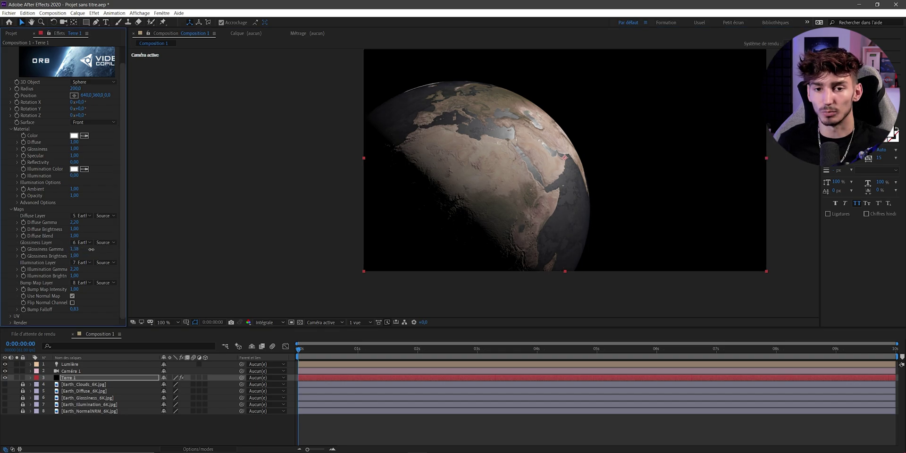
mouse_move(74, 255)
left_mouse_down()
mouse_move(96, 256)
mouse_move(88, 257)
left_mouse_up()
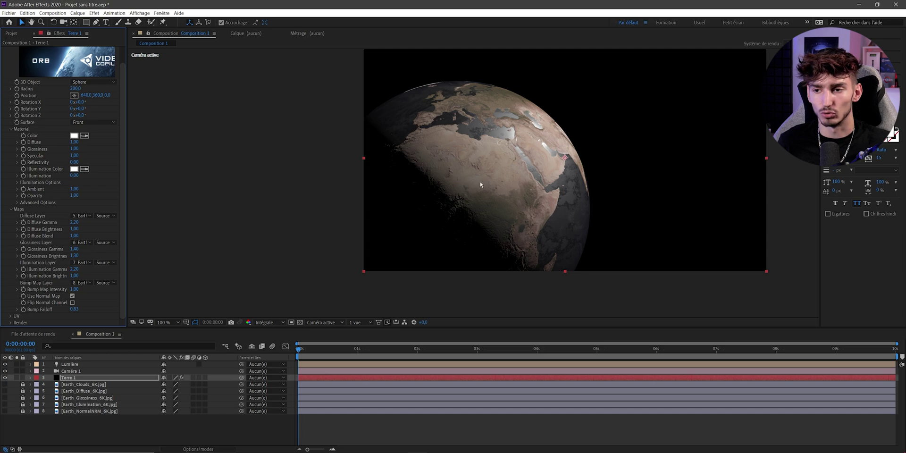
scroll(481, 184, "up", 1)
scroll(479, 170, "down", 1)
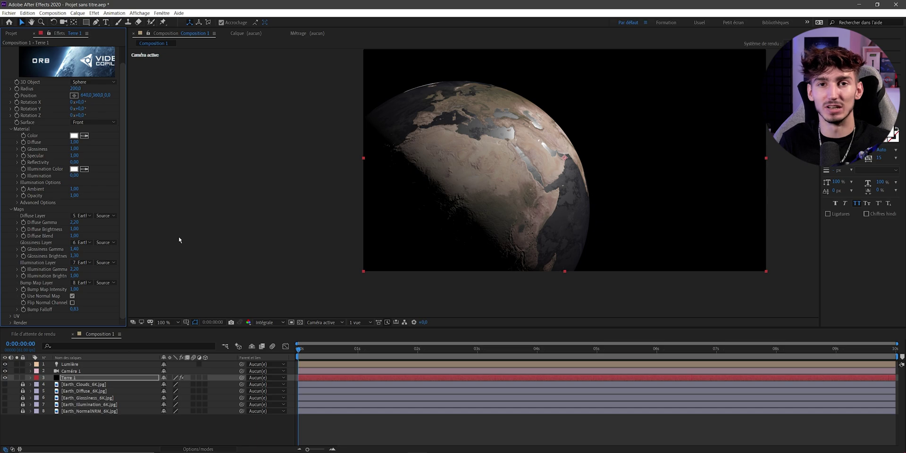
left_click_drag(74, 175, 81, 175)
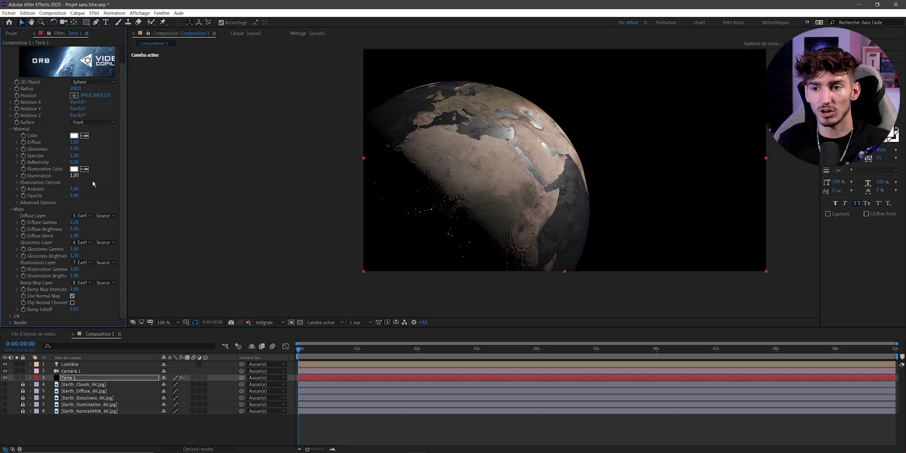
Orbit the camera around the globe and reveal VC Orb's Illumination Options.
key("c")
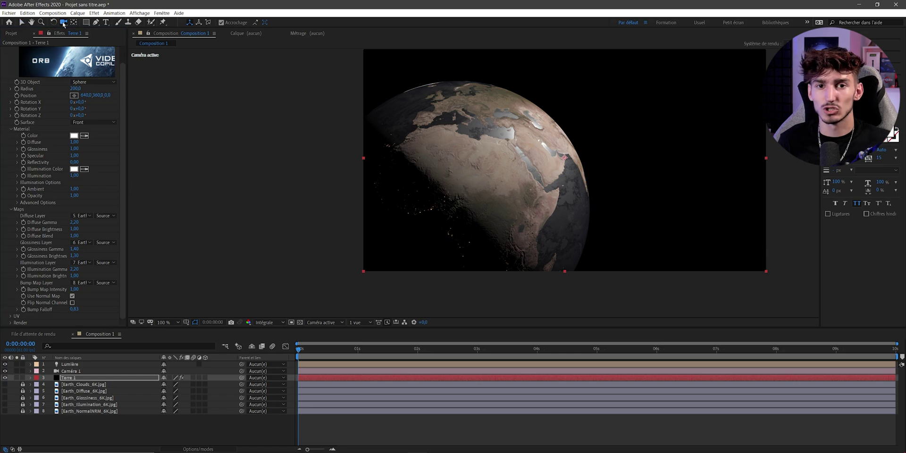
left_click(485, 161)
mouse_move(485, 161)
left_mouse_down()
mouse_move(487, 153)
mouse_move(325, 166)
left_mouse_up()
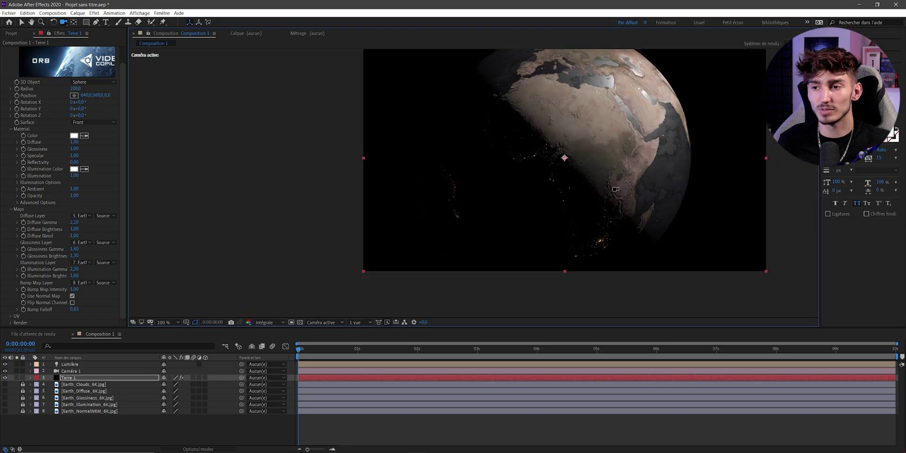
left_click(18, 184)
left_click(27, 183)
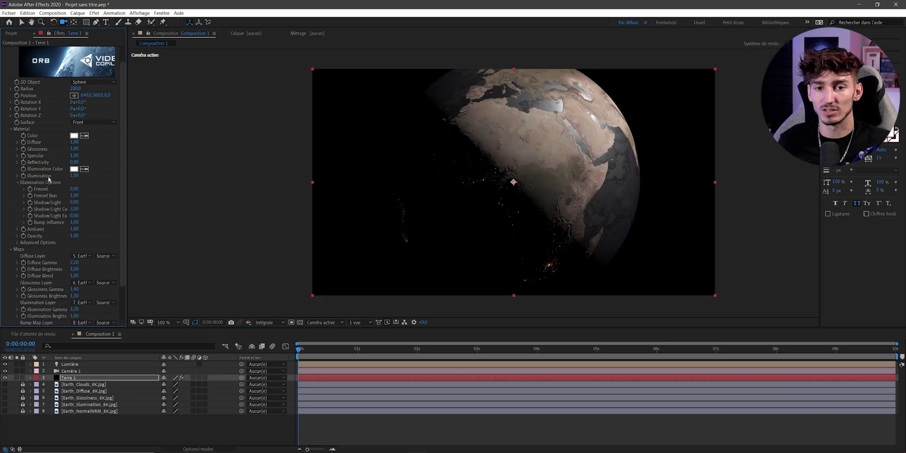
Rotate the globe to 294° on Y and set Shadow/Light to -1.
scroll(40, 210, "up", 1)
left_click_drag(78, 126, 168, 151)
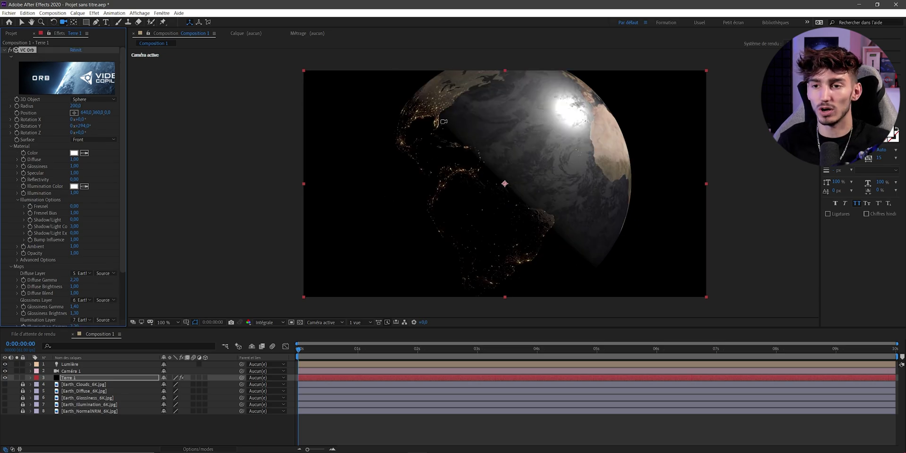
left_click(91, 217)
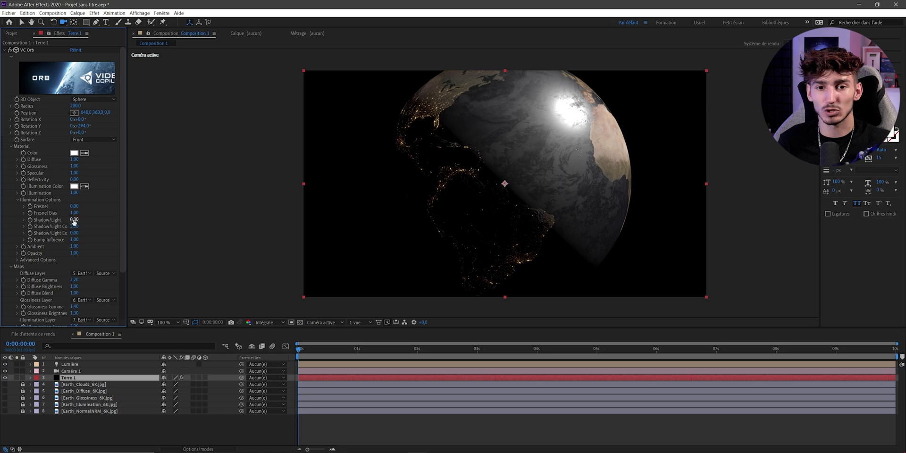
left_click(73, 219)
type("-1")
key("Return")
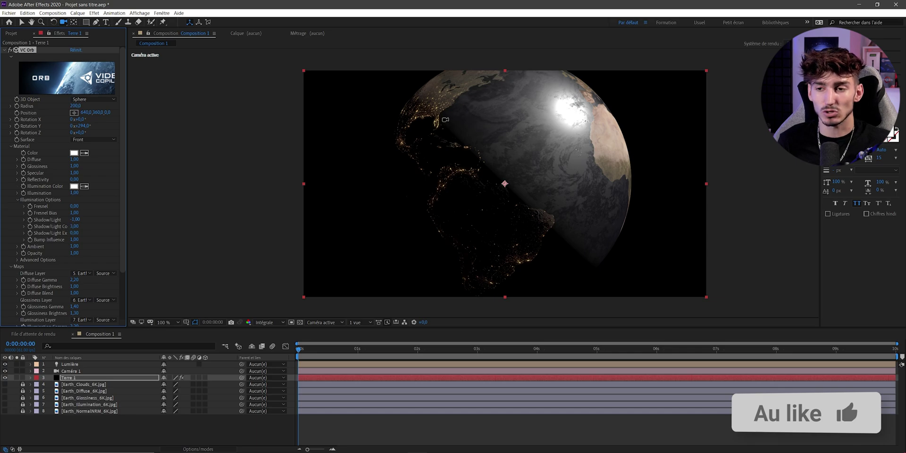
Raise the second Shadow/Light value and Illumination, then open the Illumination Color picker.
key("h")
scroll(419, 207, "up", 6)
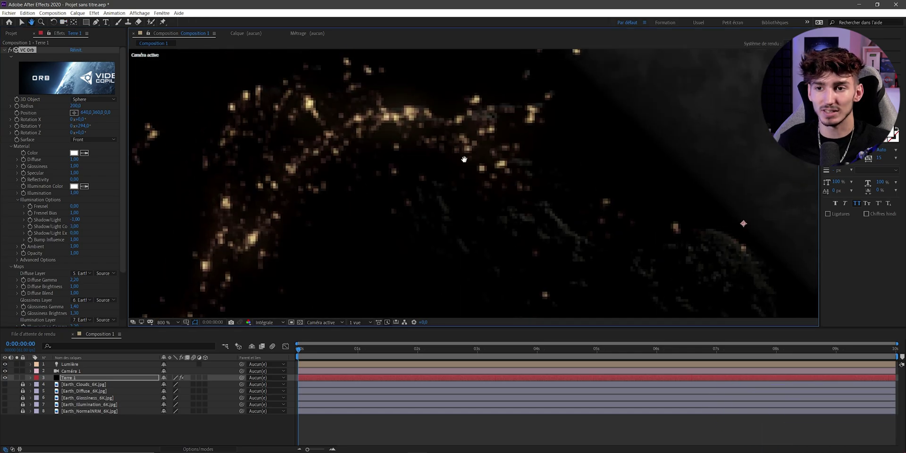
scroll(418, 207, "down", 4)
key("c")
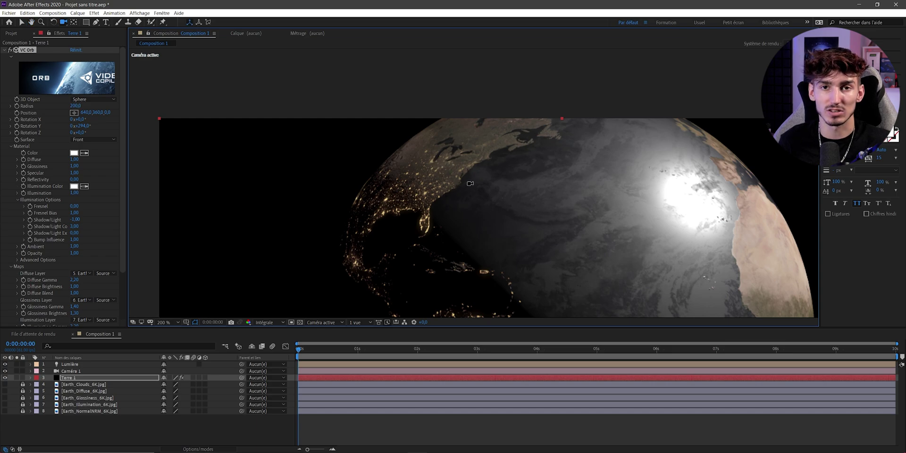
scroll(470, 183, "down", 2)
left_click_drag(74, 226, 87, 226)
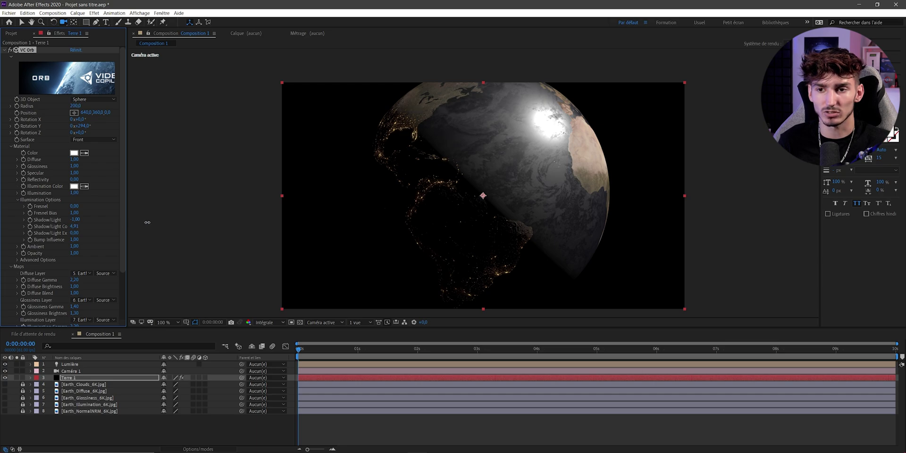
left_click_drag(74, 192, 100, 192)
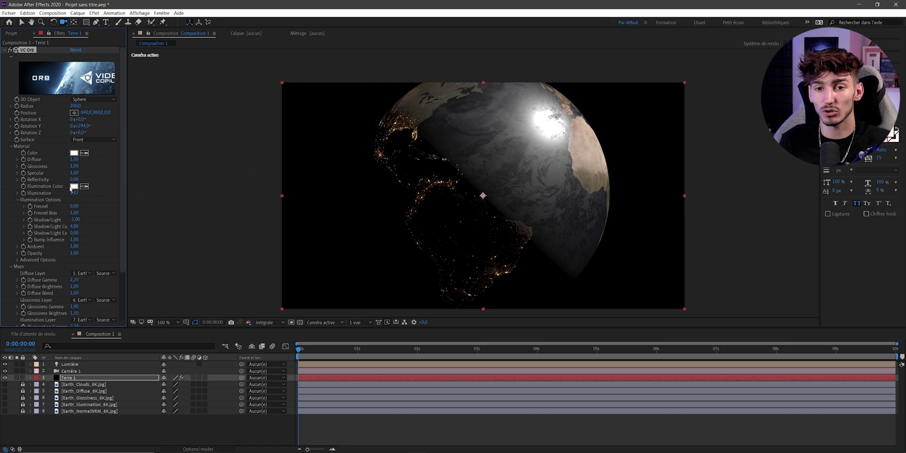
left_click(74, 186)
mouse_move(118, 201)
left_mouse_down()
mouse_move(157, 178)
mouse_move(206, 190)
left_mouse_up()
After trying green and white, set the city lights' Illumination Color to warm orange FFB956.
left_click(198, 265)
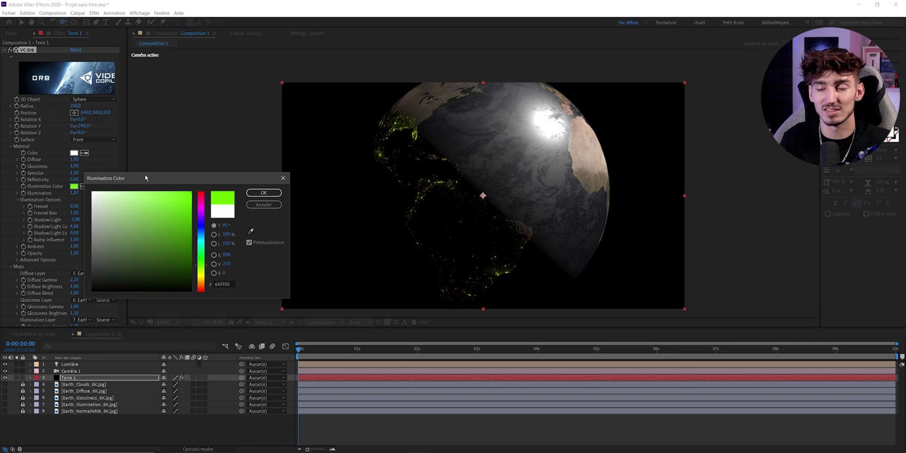
left_click(213, 284)
type("FFFFFF")
key("Return")
left_click(201, 283)
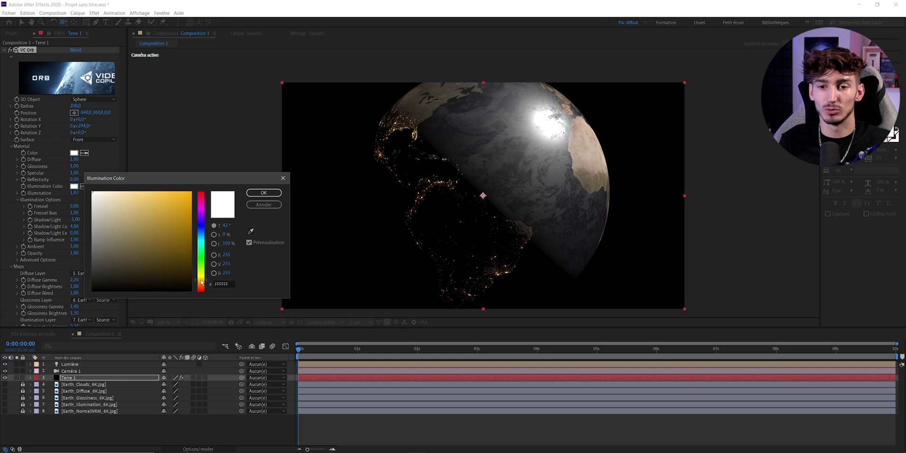
left_click_drag(176, 244, 157, 190)
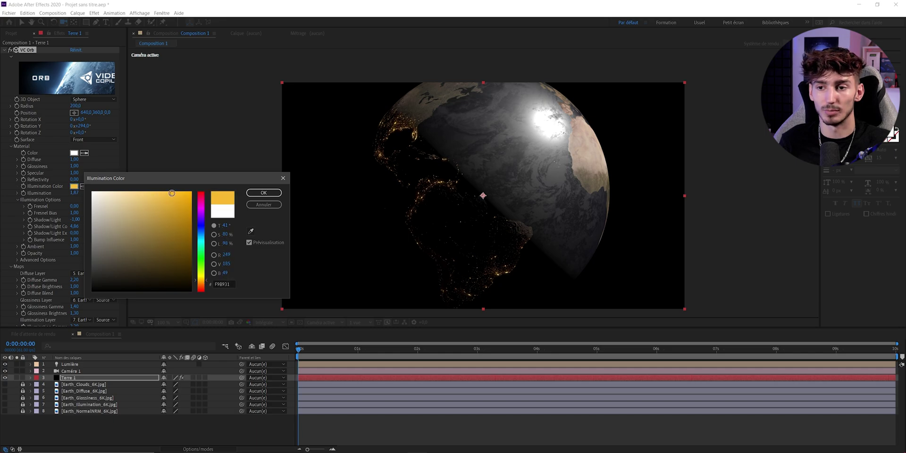
left_click(202, 283)
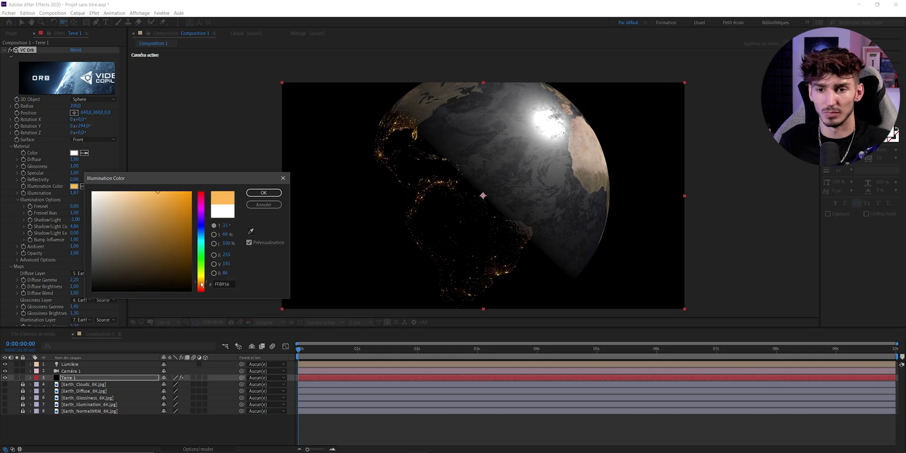
key("Return")
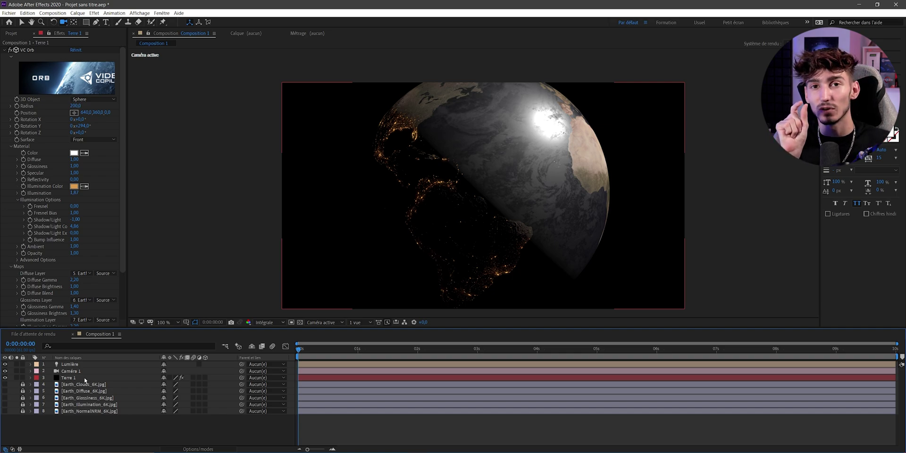
Create a new solid layer named Nuages.
left_click(87, 400)
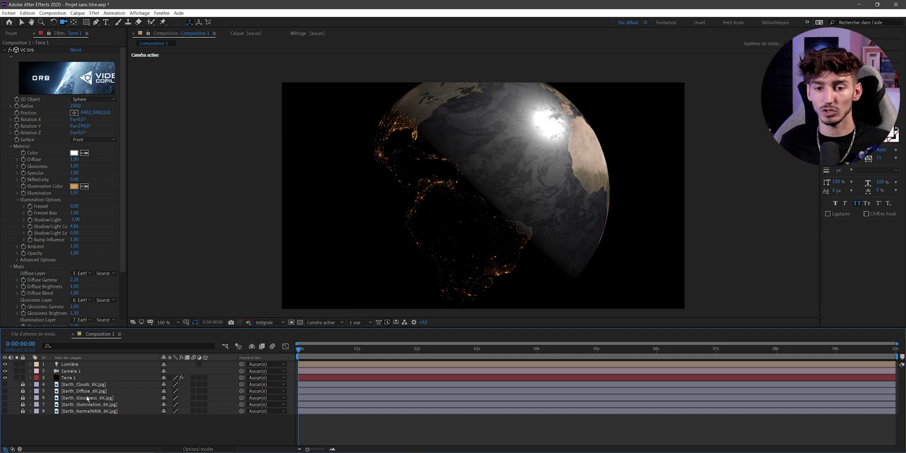
right_click(77, 429)
mouse_move(115, 355)
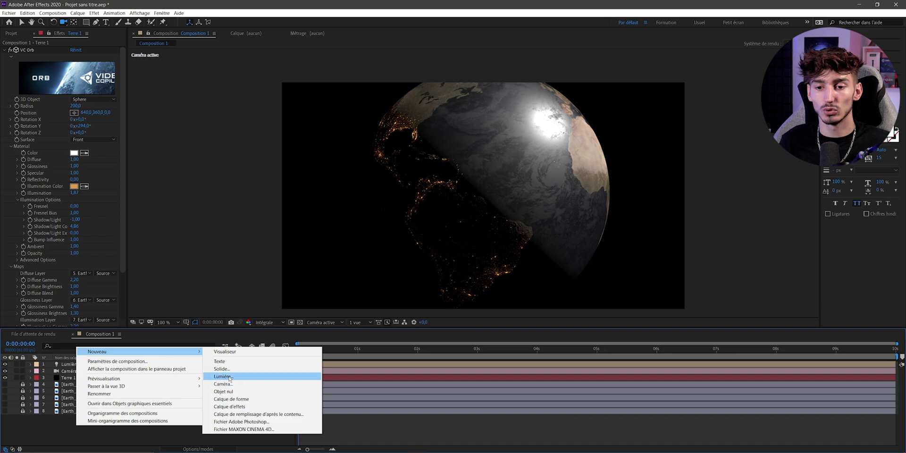
left_click(221, 368)
type("Nuages")
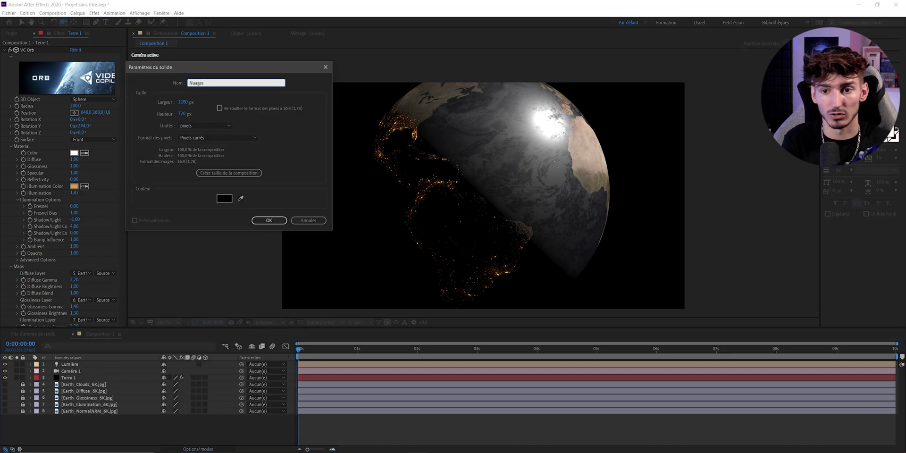
key("Return")
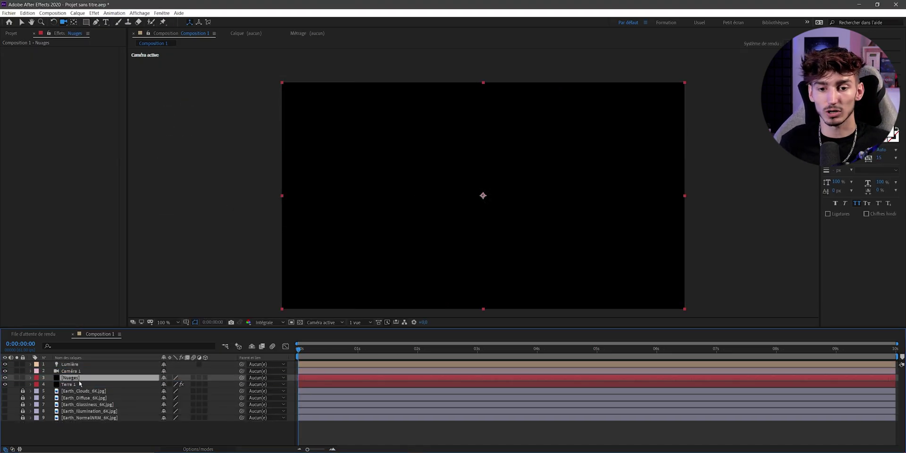
Apply the Video Copilot VC Orb effect to the Nuages layer.
left_click(94, 13)
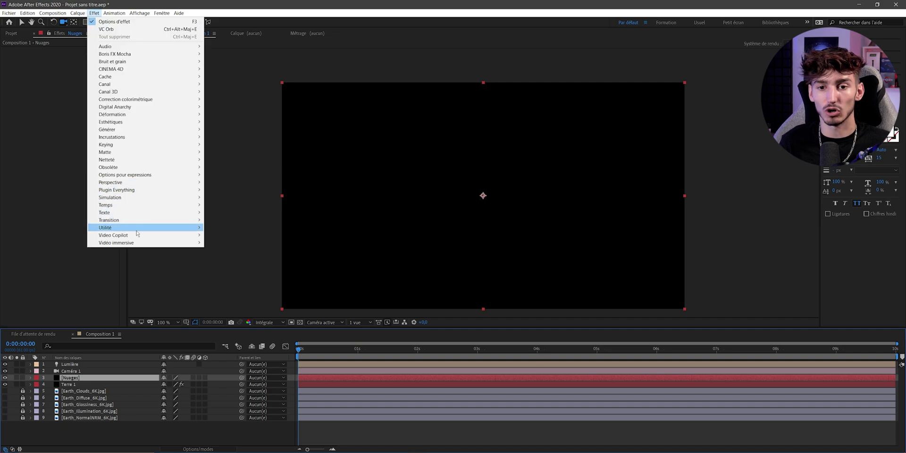
mouse_move(138, 235)
left_click(218, 242)
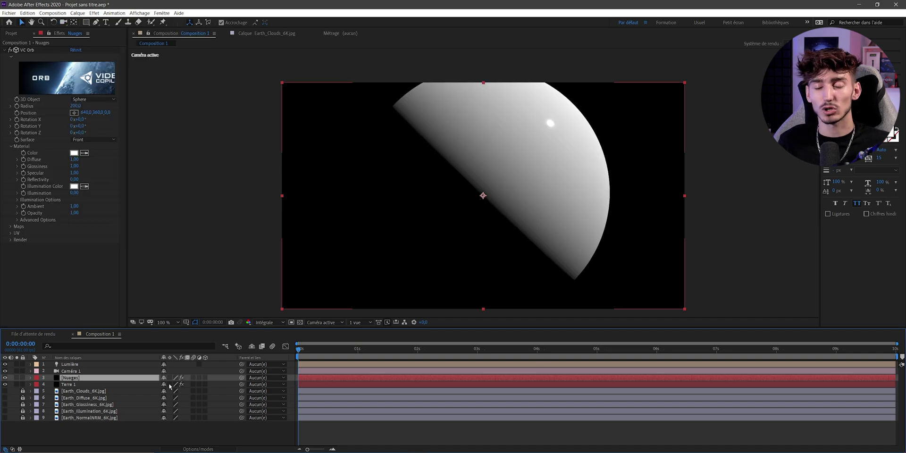
Unlock the Earth_Clouds_6K.jpg layer and view the cloud texture on its own.
left_click(23, 391)
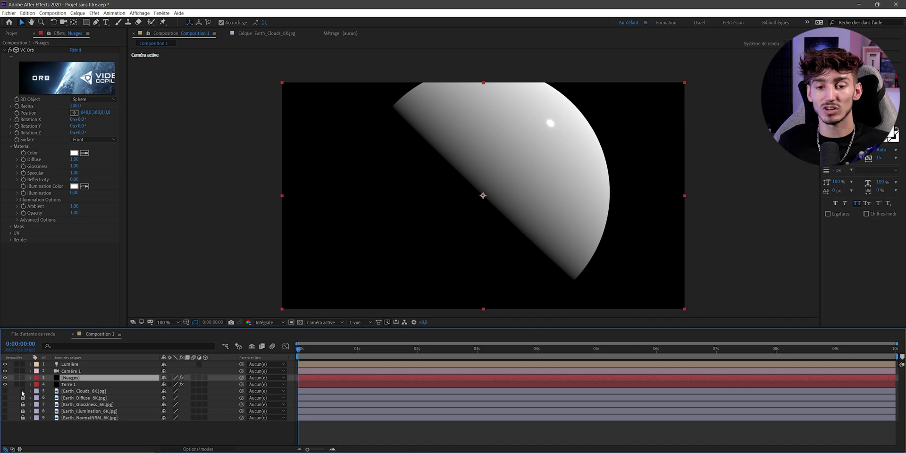
double_click(79, 391)
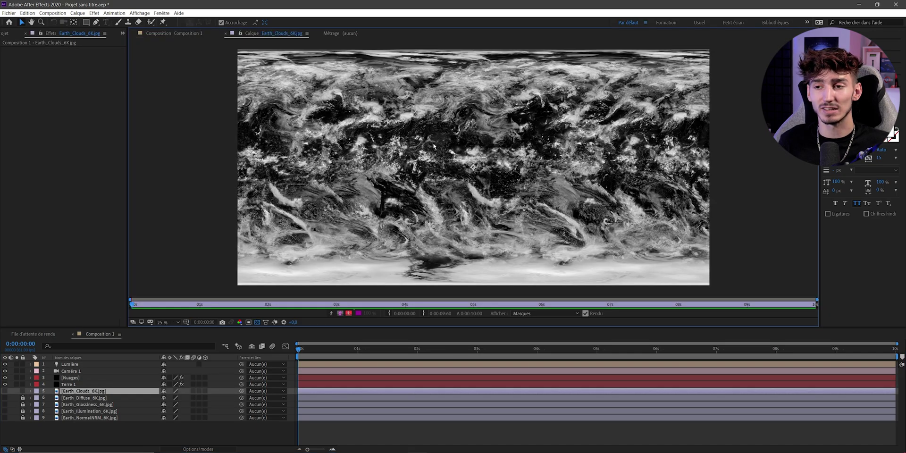
scroll(434, 146, "up", 2)
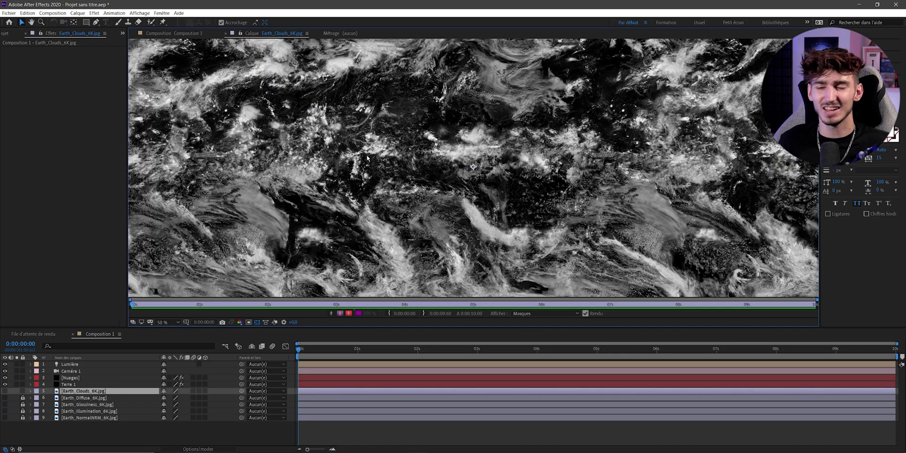
scroll(372, 165, "up", 1)
scroll(372, 166, "down", 4)
scroll(372, 166, "up", 1)
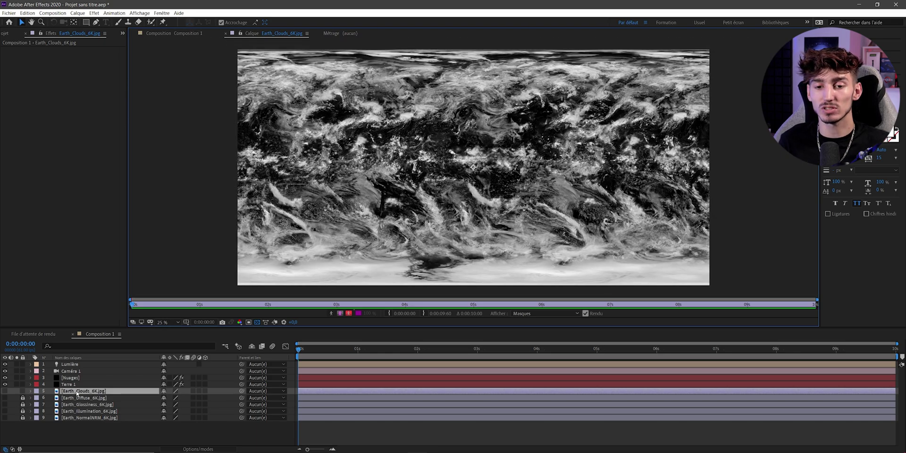
Precompose the cloud map layer, open the new Comp 1, and select its cloud layer.
right_click(73, 392)
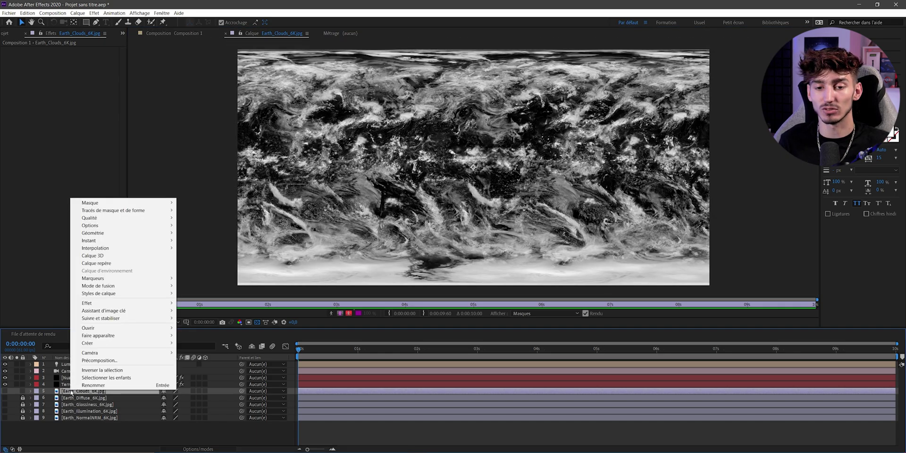
left_click(108, 360)
left_click(291, 207)
double_click(75, 391)
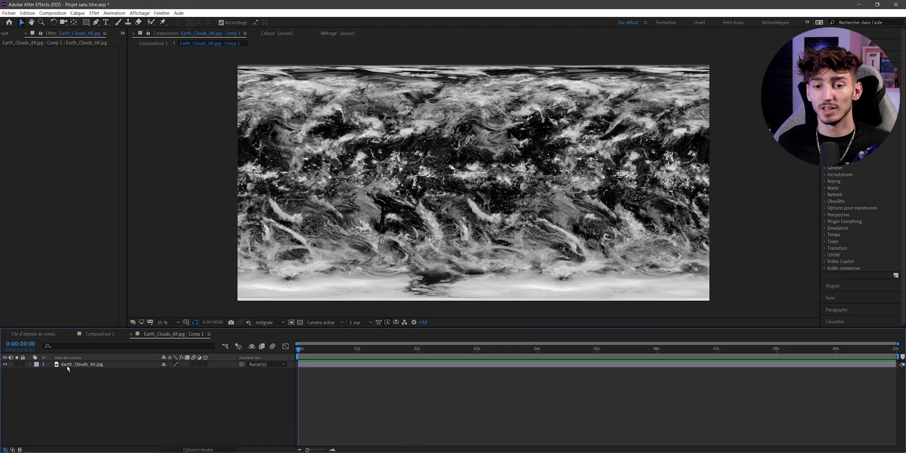
left_click(150, 364)
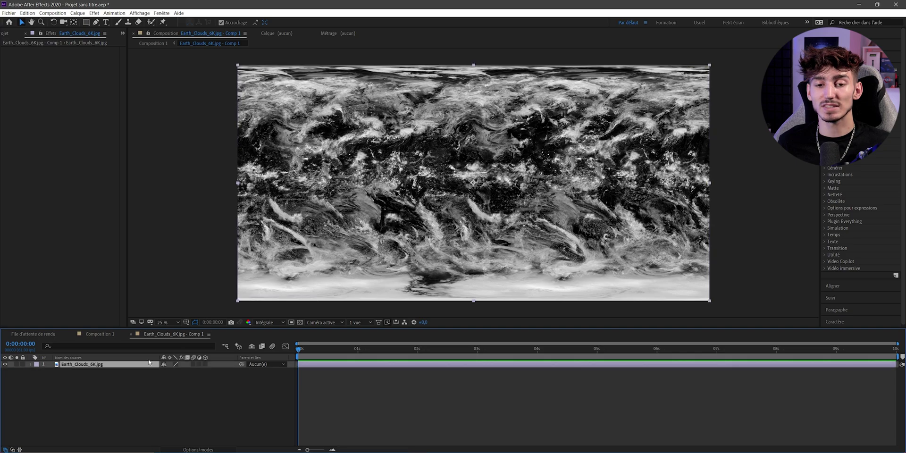
left_click(93, 13)
mouse_move(127, 137)
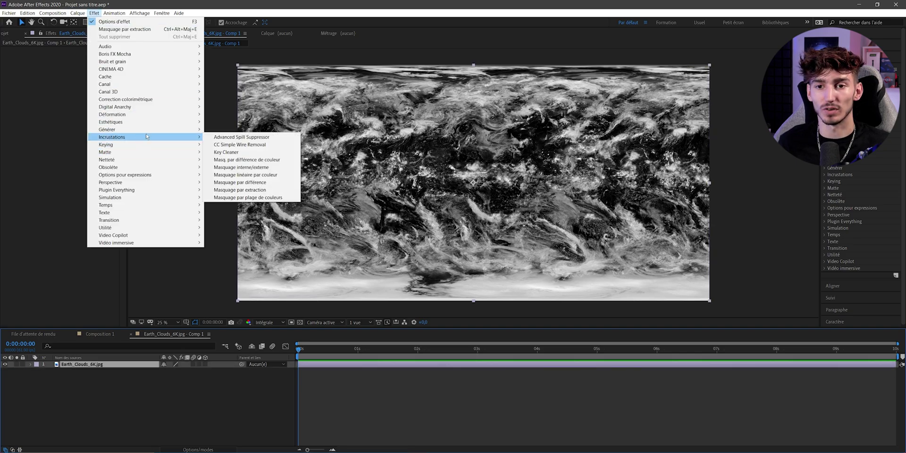
Apply Extract to the cloud map with black point 218 and black softness 236, checking transparency.
left_click(242, 190)
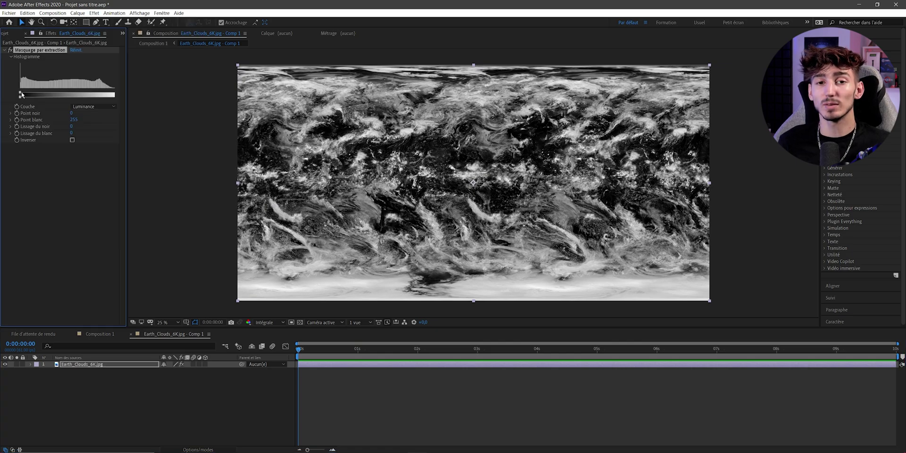
mouse_move(21, 96)
left_mouse_down()
mouse_move(106, 98)
mouse_move(19, 96)
left_mouse_up()
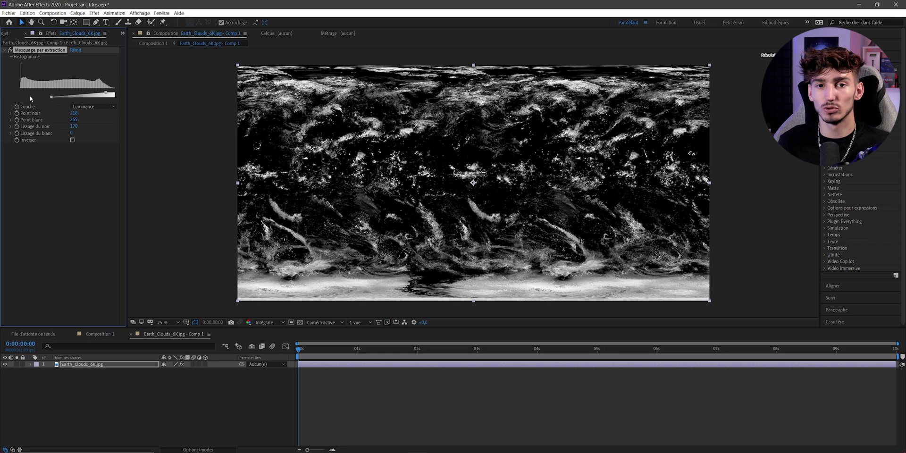
left_click(300, 322)
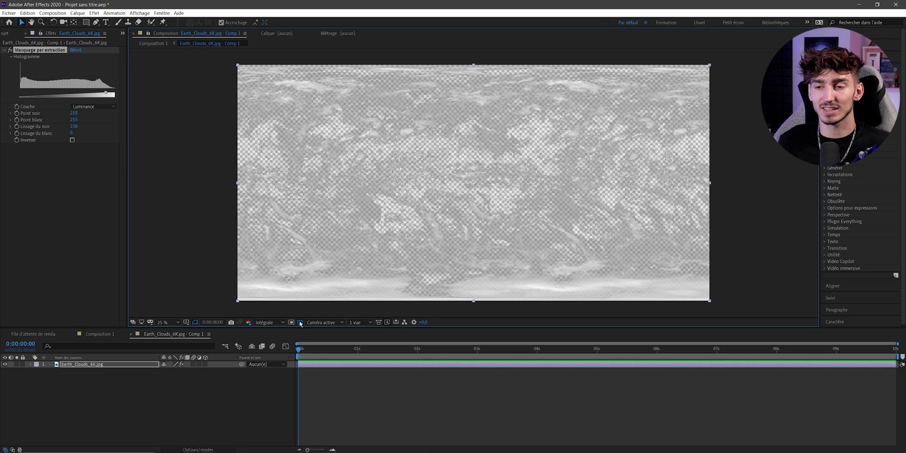
left_click(300, 322)
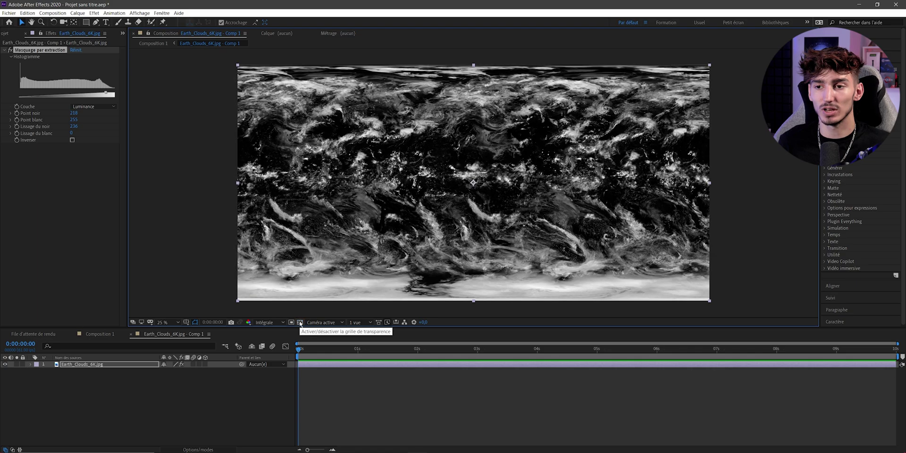
left_click(300, 323)
left_click(300, 323)
Toggle the Extract effect off to compare, zooming the view between 50% and 25%.
left_click(10, 49)
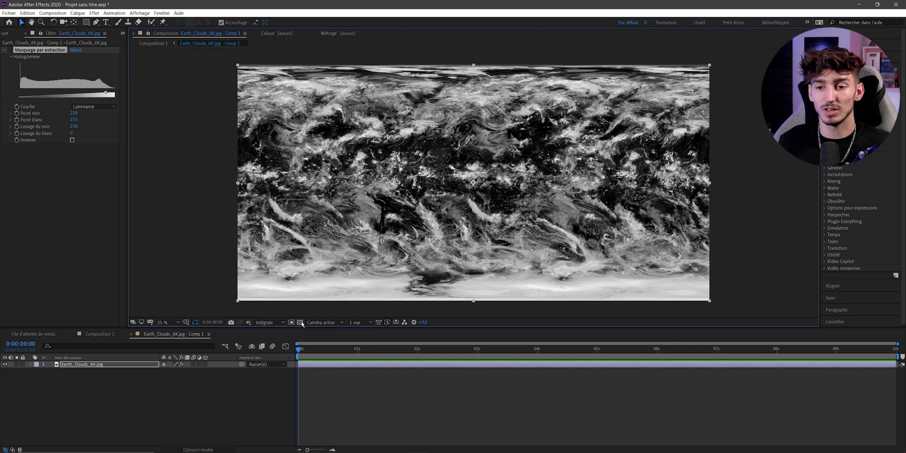
key("period")
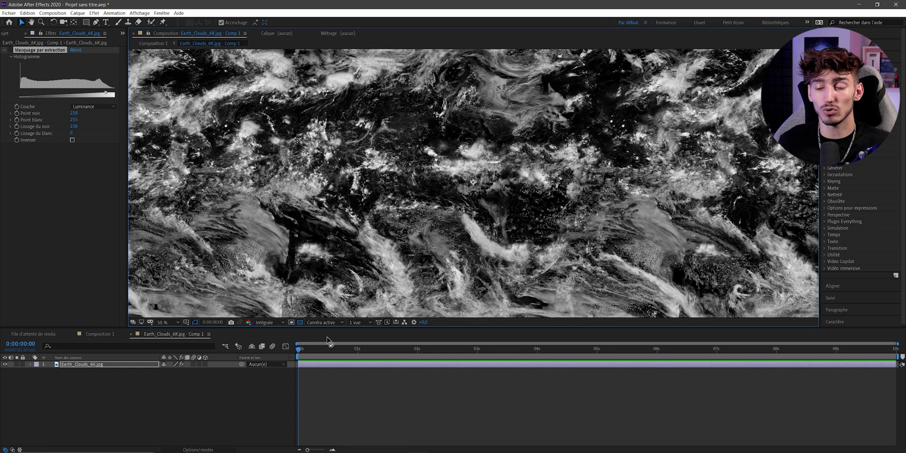
key("comma")
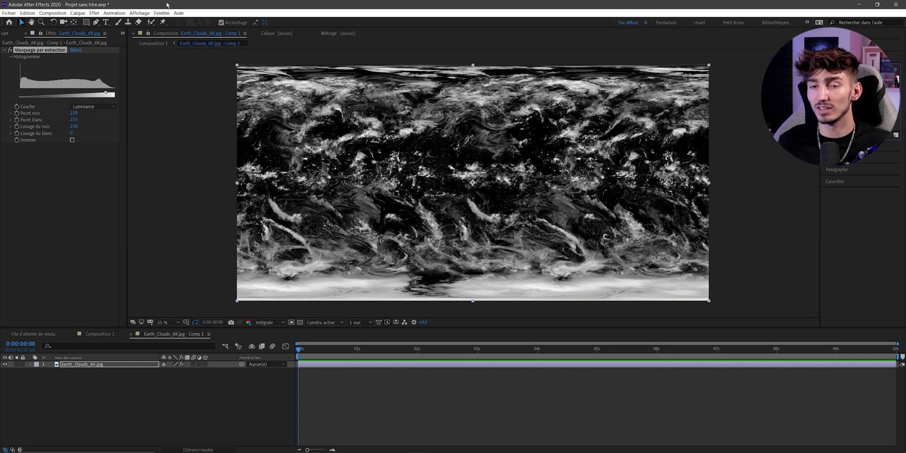
Add a Tint effect mapping the cloud map's dark tones to light blue A2B4EF, then return to Composition 1.
left_click(94, 13)
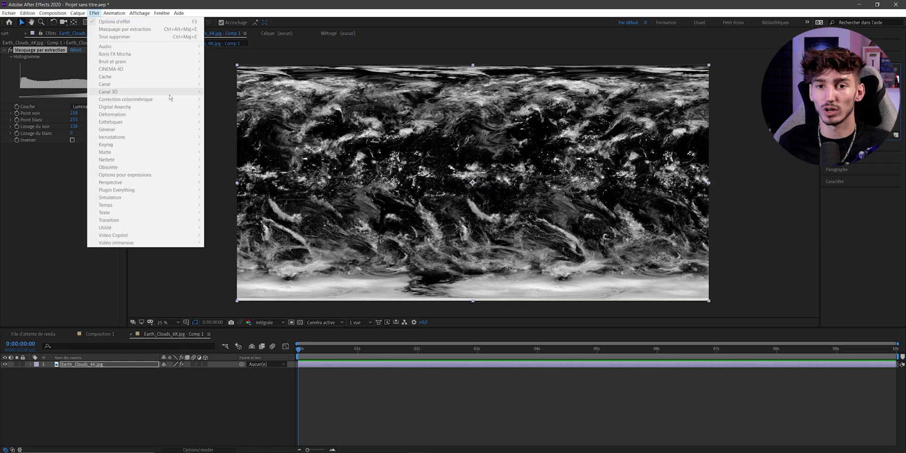
left_click(226, 283)
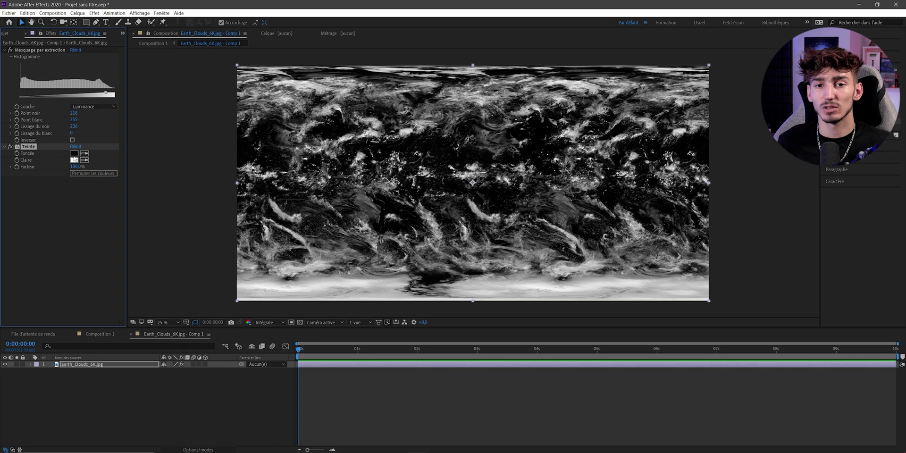
left_click(74, 153)
left_click_drag(202, 238, 201, 229)
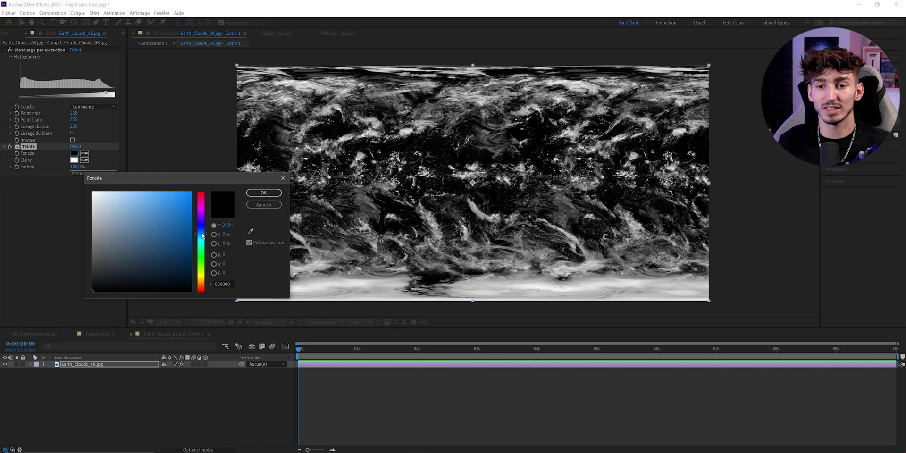
left_click(123, 197)
left_click(263, 193)
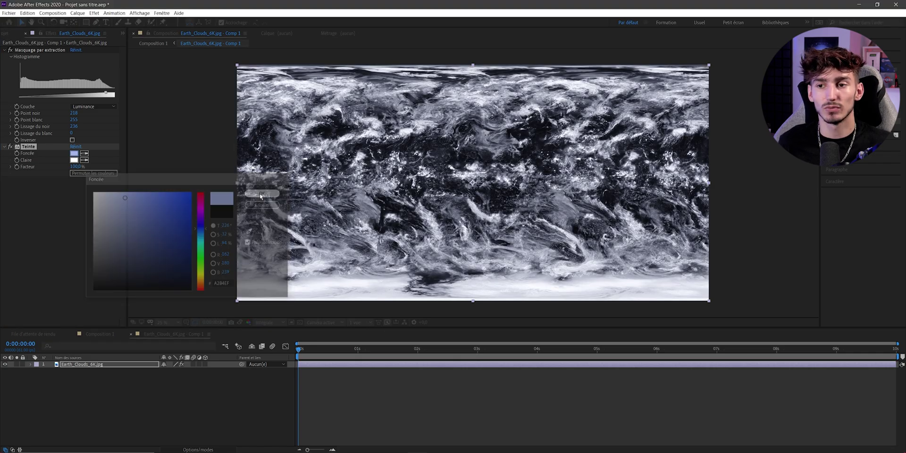
left_click(98, 334)
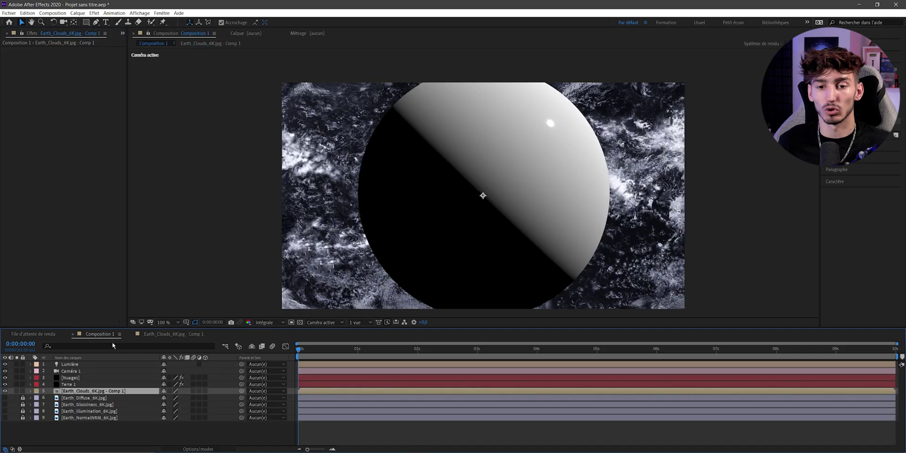
Hide and lock the cloud precomp, and use it as the Nuages orb's Diffuse and Bump Map layer.
left_click(5, 391)
left_click(23, 395)
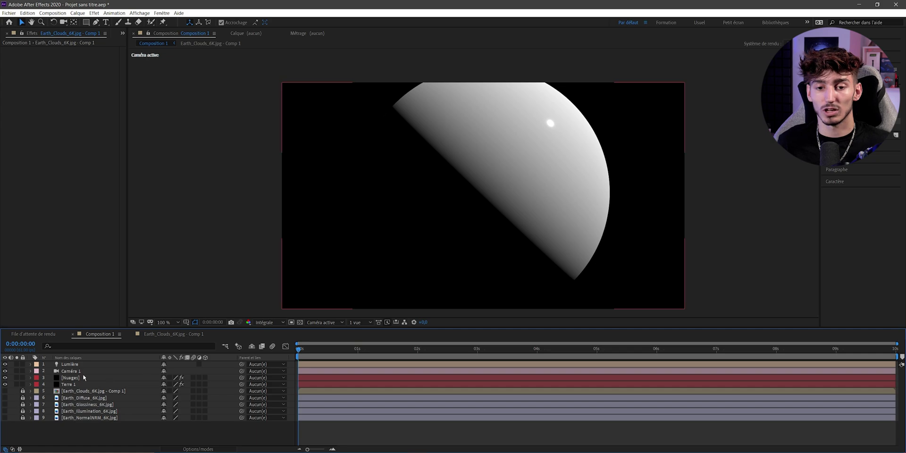
left_click(70, 379)
left_click(26, 214)
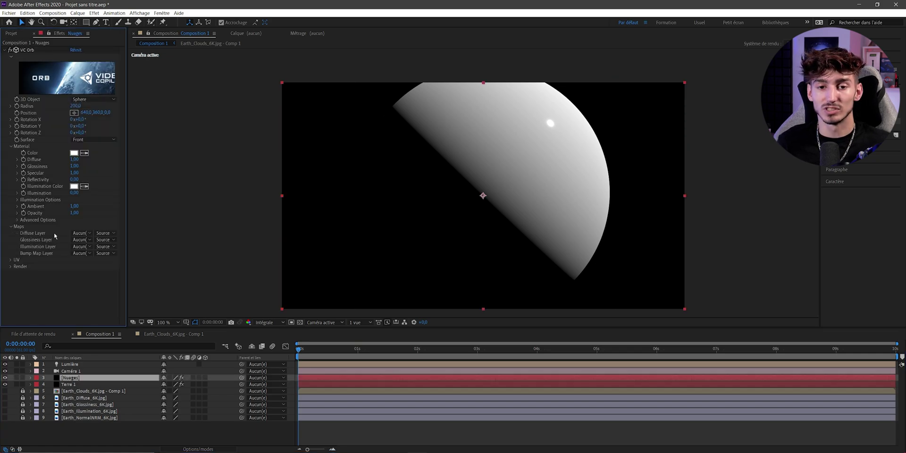
left_click(73, 233)
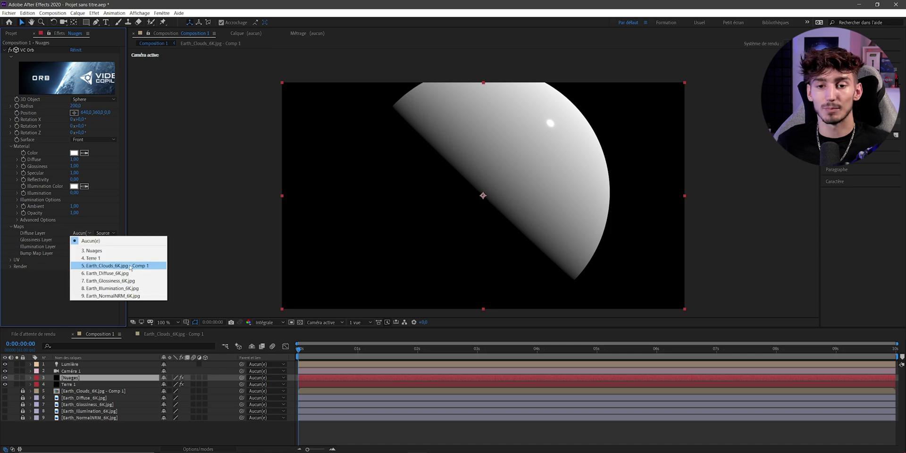
left_click(123, 266)
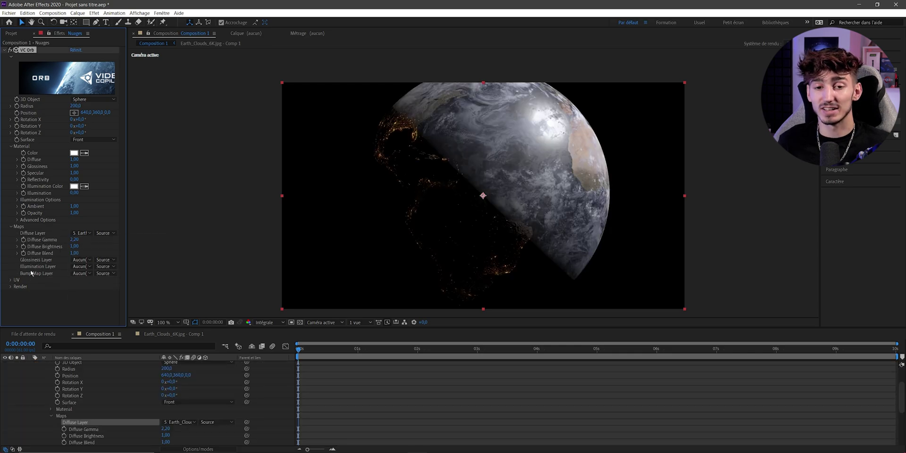
left_click(84, 275)
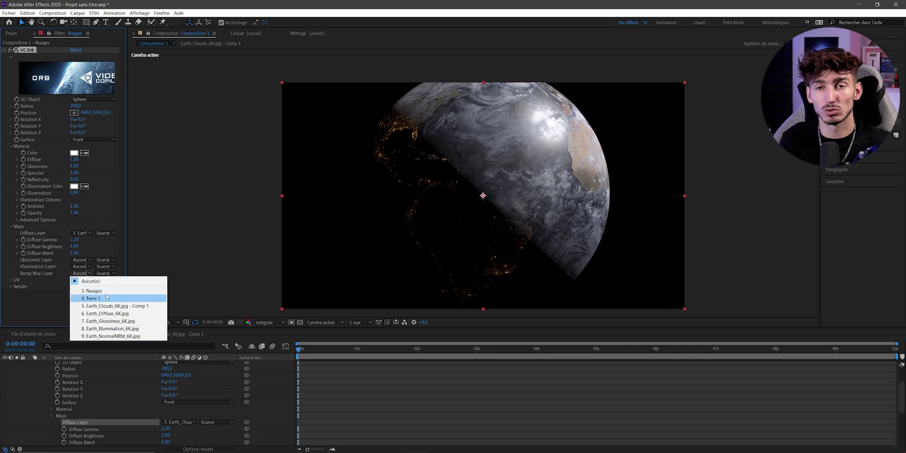
left_click(94, 305)
Set the orb's Glossiness to 0,17 and reopen the cloud precomp.
left_click_drag(75, 166, 80, 172)
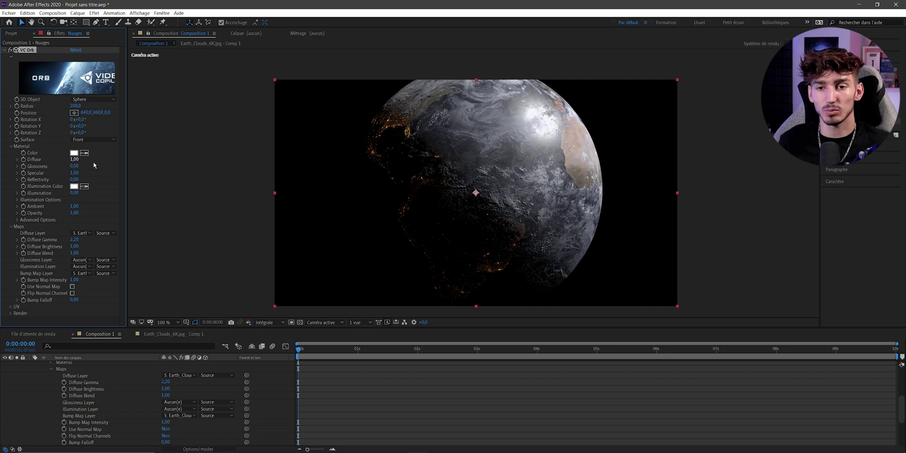
left_click_drag(93, 162, 52, 170)
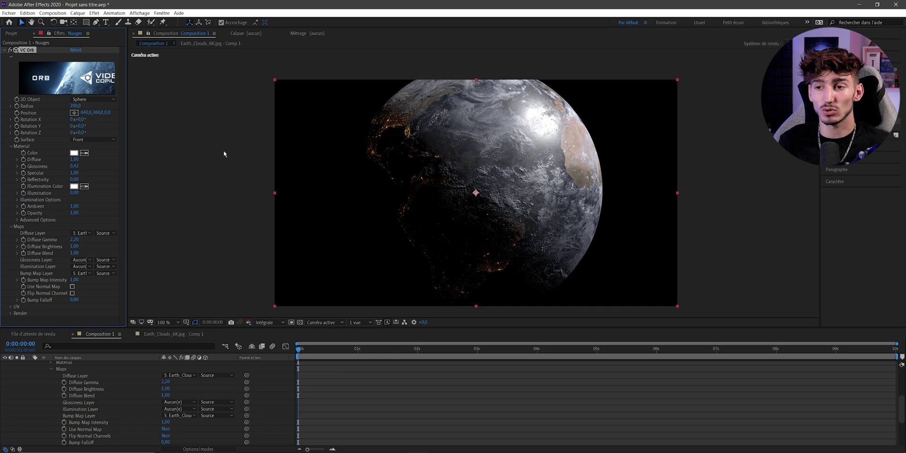
left_click_drag(74, 164, 69, 167)
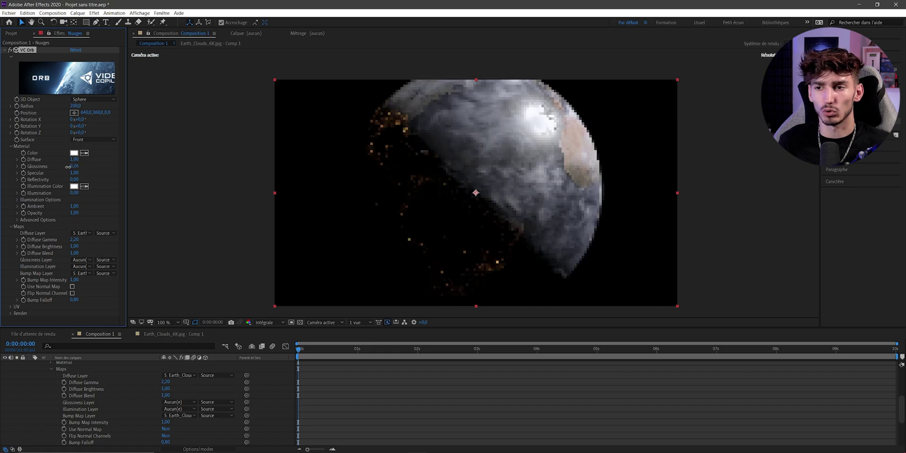
left_click_drag(280, 167, 262, 303)
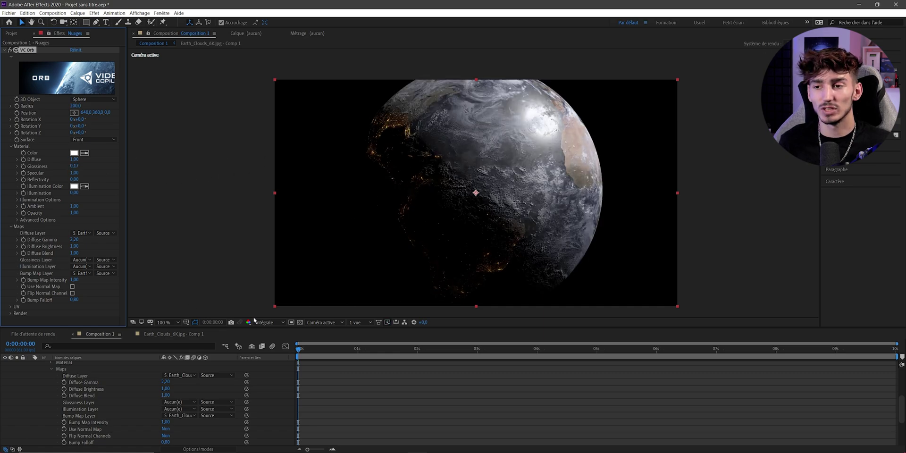
left_click(184, 335)
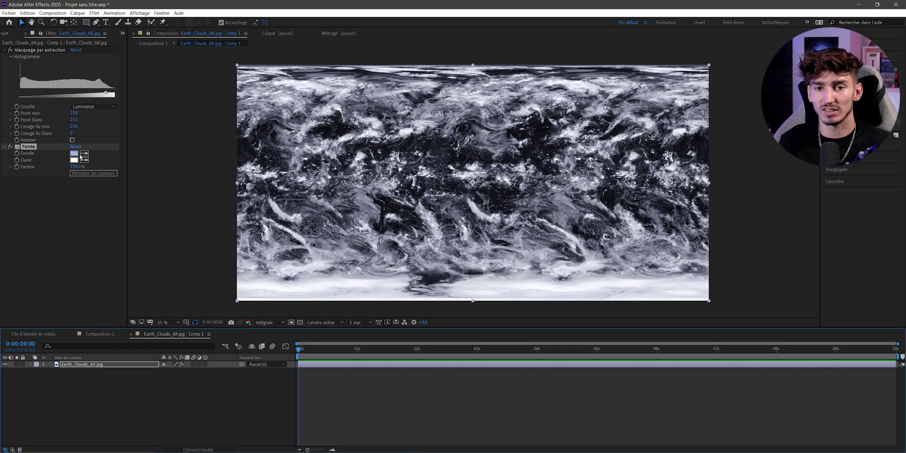
Keep the Tint dark colour, return to Composition 1, and raise the orb's Illumination to 0,41.
left_click(74, 153)
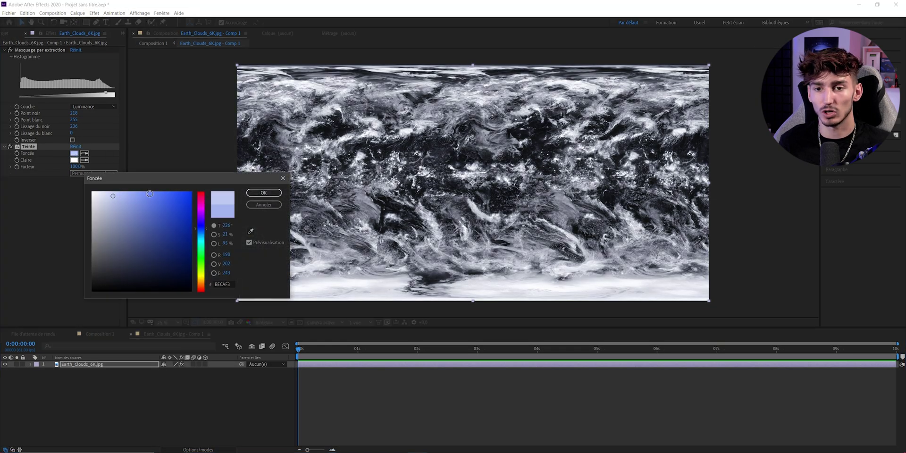
left_click(264, 192)
left_click(90, 335)
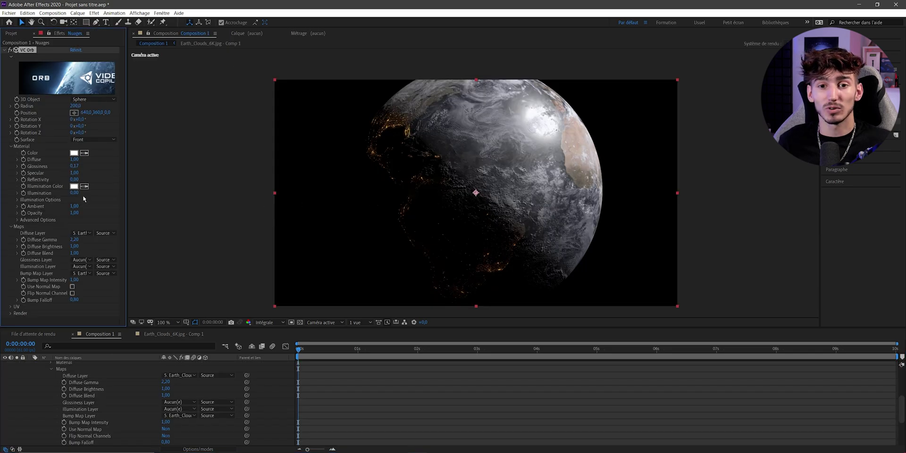
left_click_drag(74, 192, 94, 194)
Raise Shadow/Light, reset Illumination to 0, set Bump Falloff to 0,96, and rotate the clouds on Y.
left_click(42, 199)
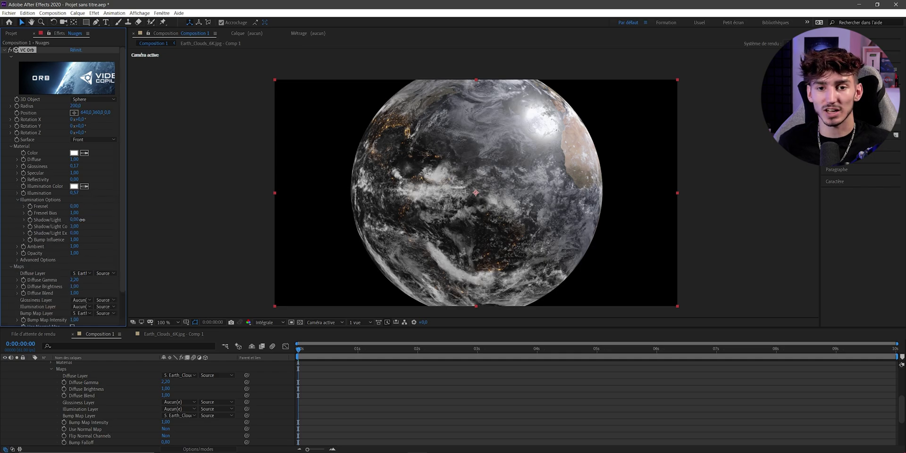
left_click_drag(82, 220, 116, 219)
left_click_drag(74, 193, 52, 193)
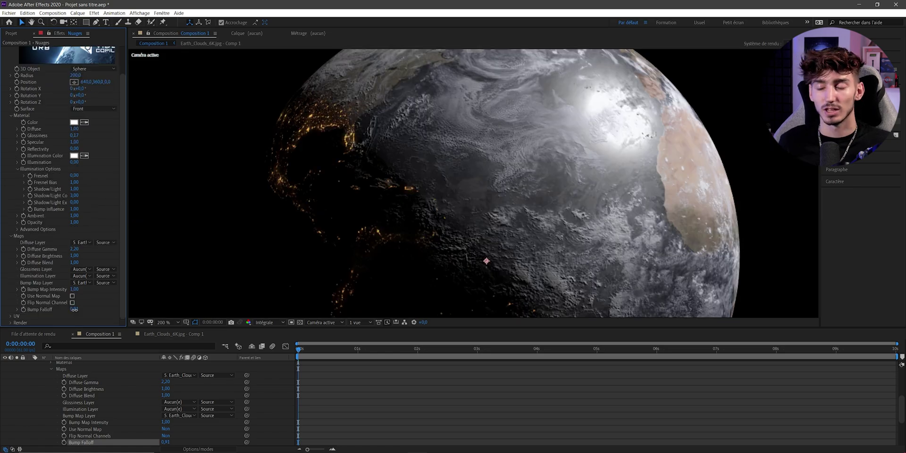
left_click_drag(74, 309, 75, 309)
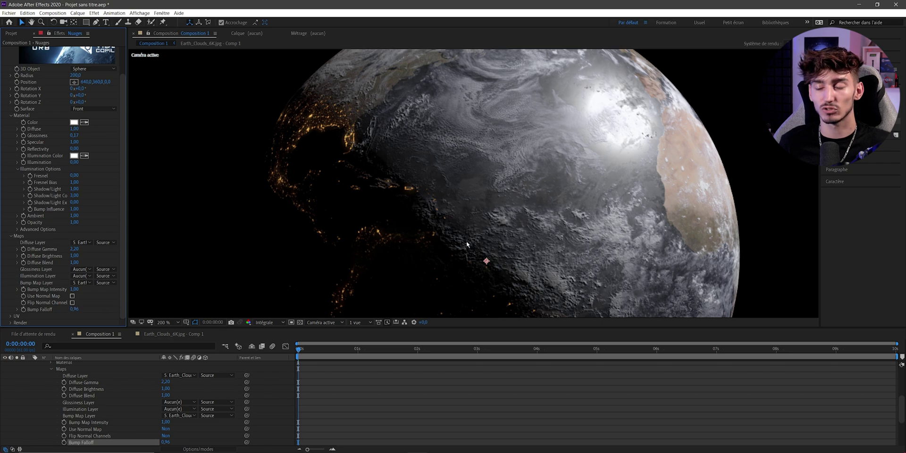
key("u")
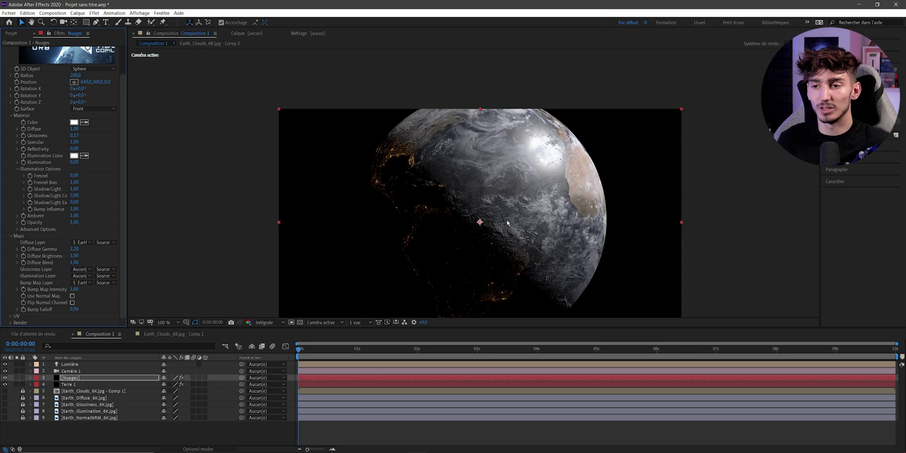
left_click_drag(78, 95, 100, 100)
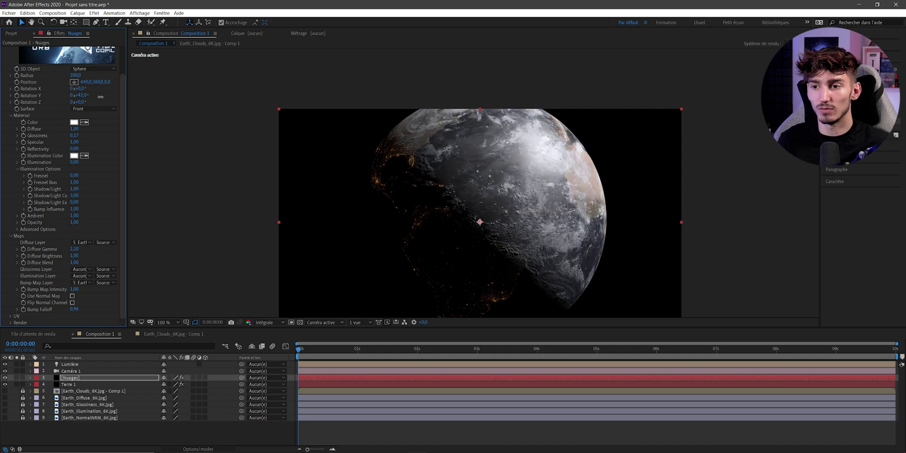
Add a Courbes effect to the cloud layer and pull the curve up to brighten the clouds.
left_click(77, 12)
mouse_move(93, 13)
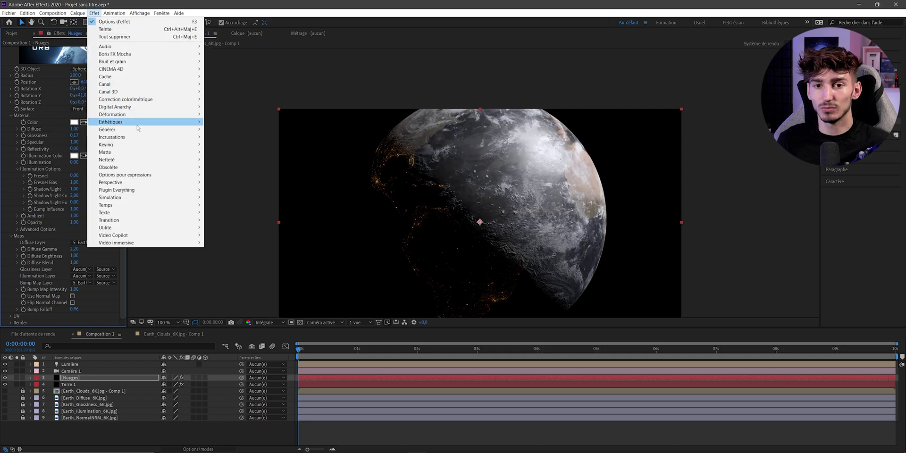
mouse_move(172, 100)
left_click(224, 205)
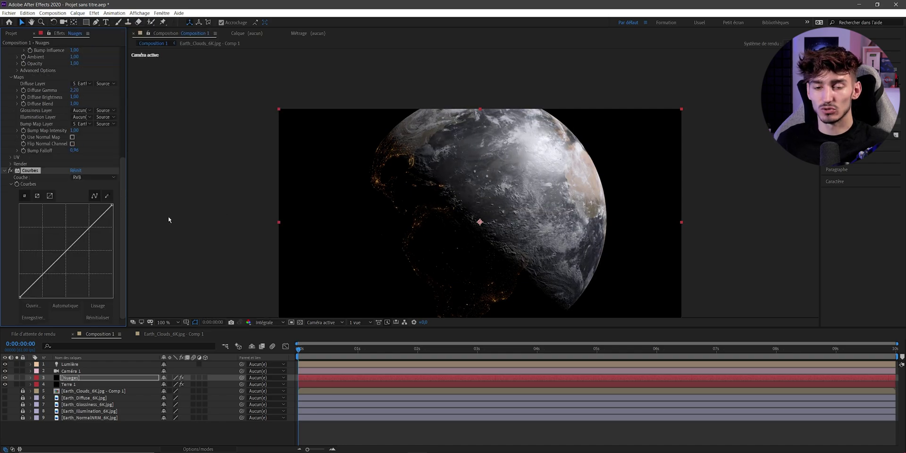
left_click_drag(46, 268, 44, 275)
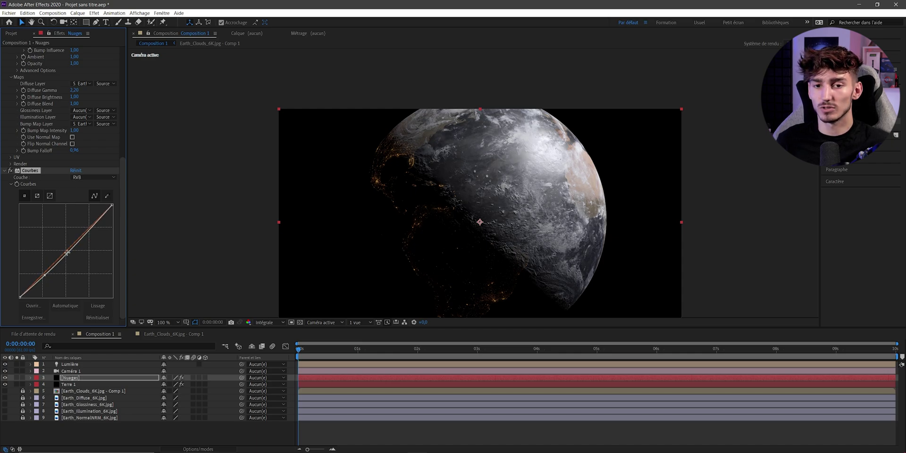
left_click_drag(67, 252, 65, 249)
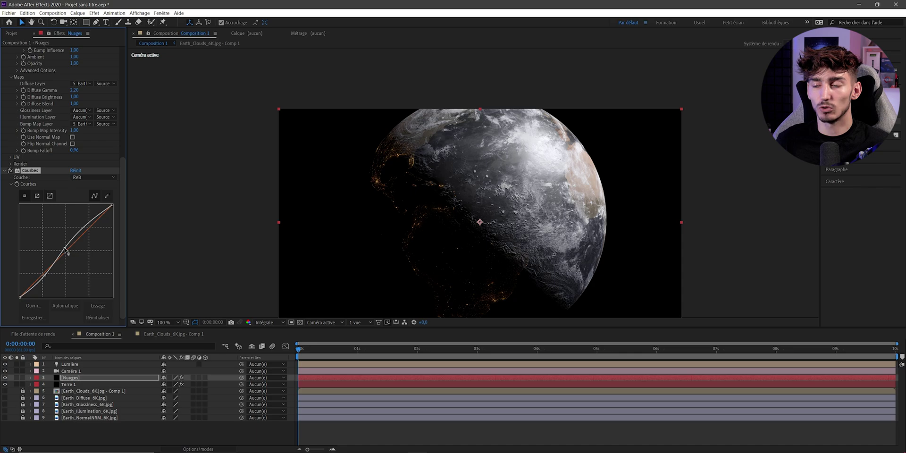
left_click_drag(101, 216, 99, 212)
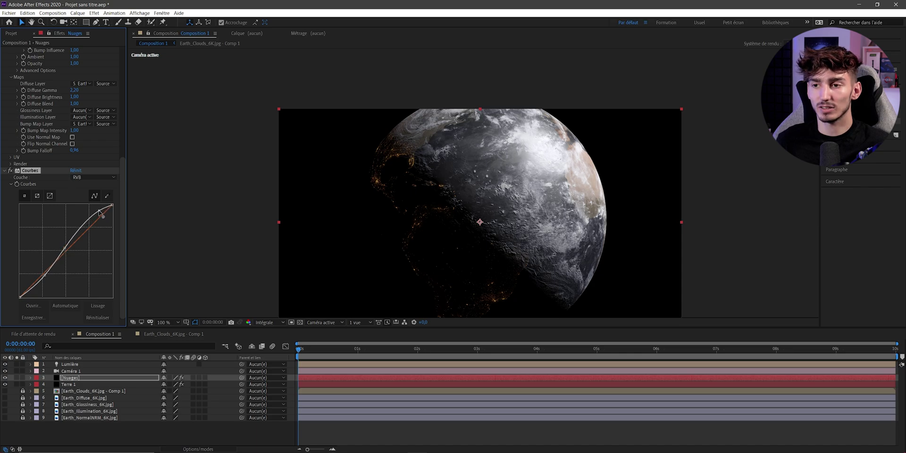
scroll(99, 212, "up", 5)
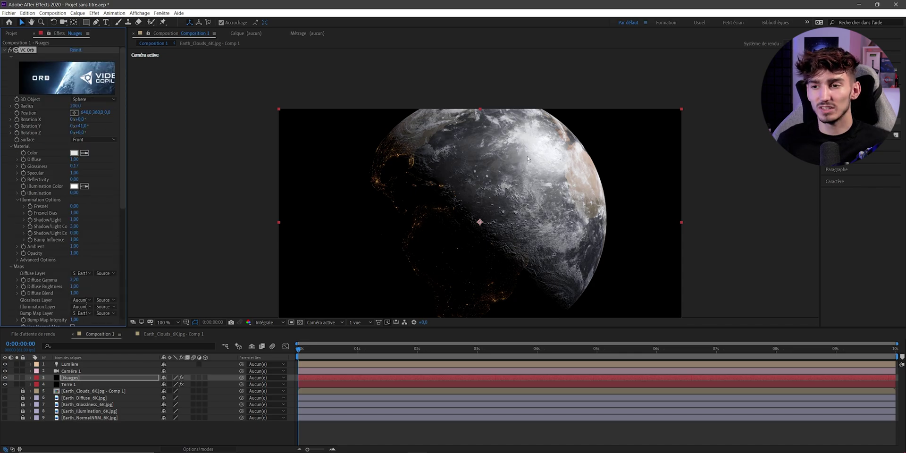
Change the cloud orb's Material Color and reselect the Nuages layer.
left_click(74, 153)
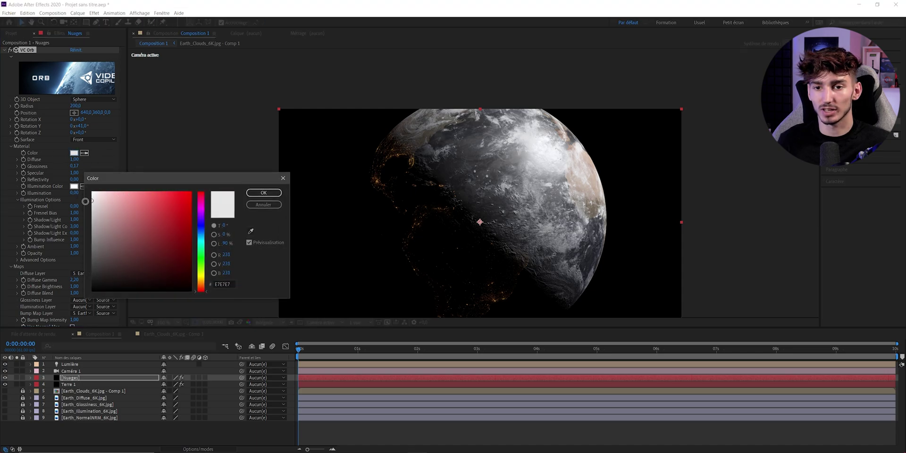
left_click(264, 192)
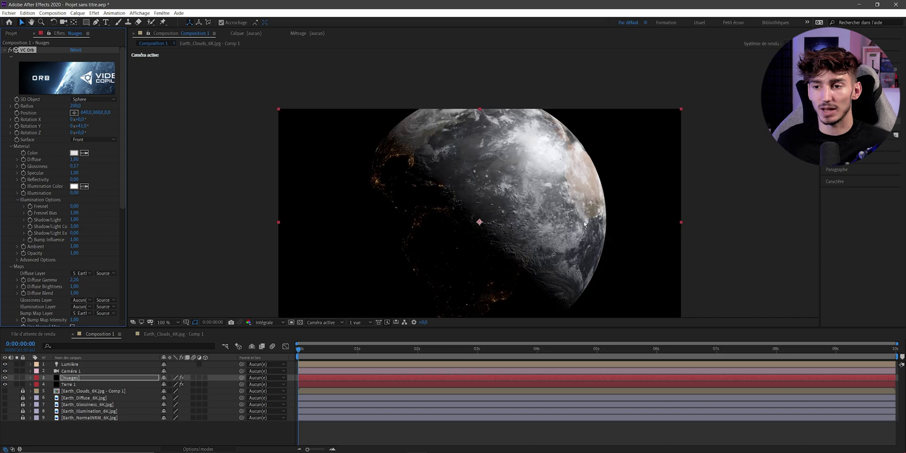
left_click(696, 110)
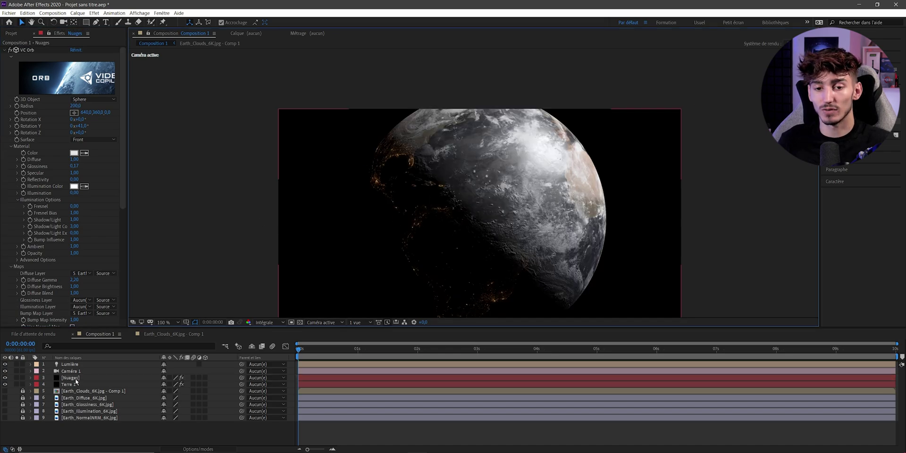
left_click(71, 378)
left_click(27, 13)
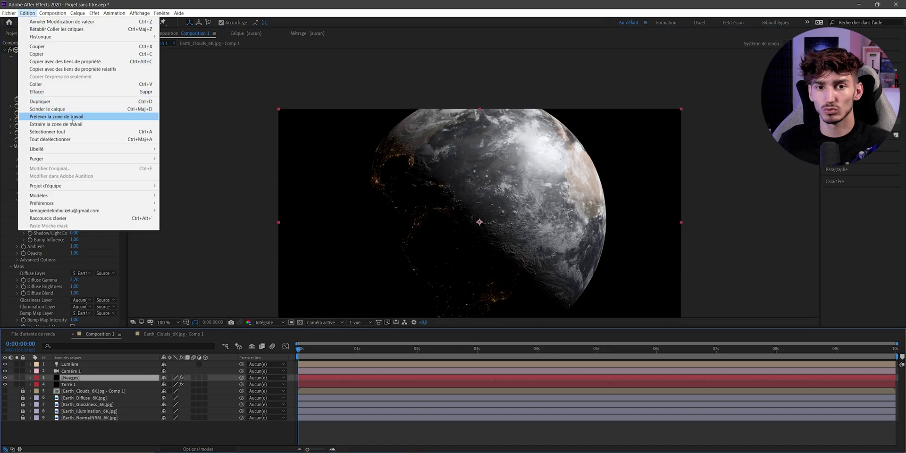
Duplicate the Nuages layer and give the top copy a VC Orb Radius of 202.
left_click(48, 105)
key(".")
left_click(76, 106)
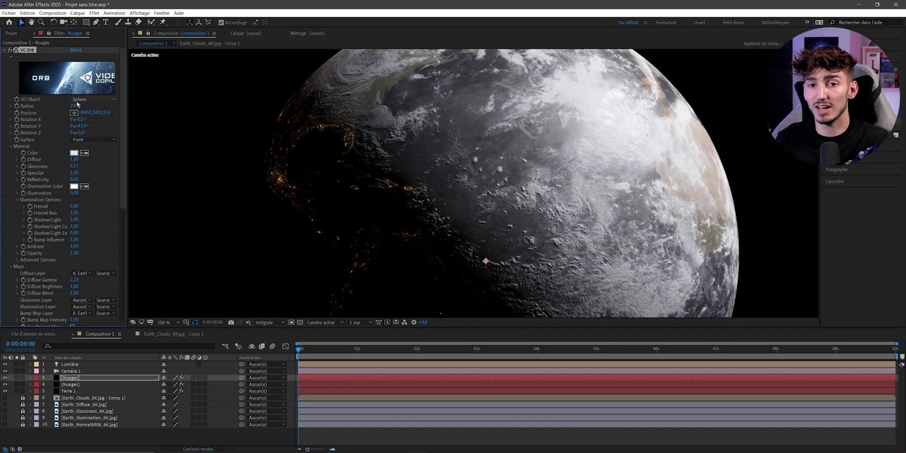
type("202")
key("Return")
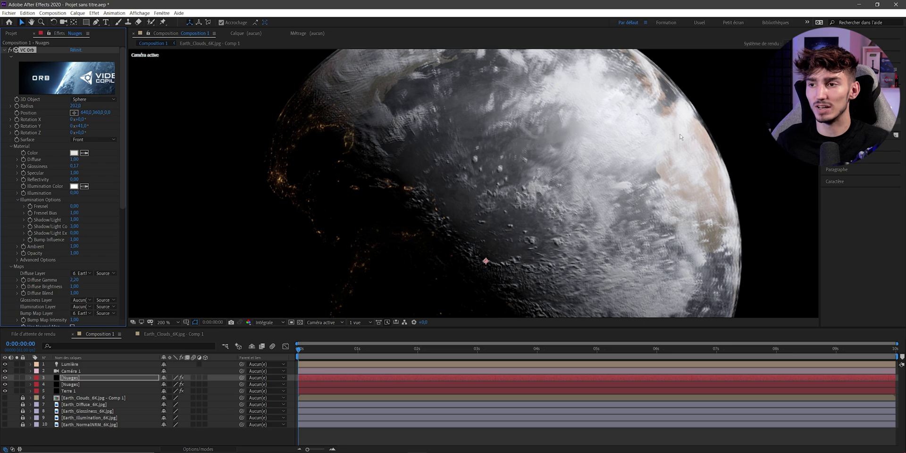
key("comma")
Rename the lower cloud layer to 'Nuages ombre'.
left_click(70, 385)
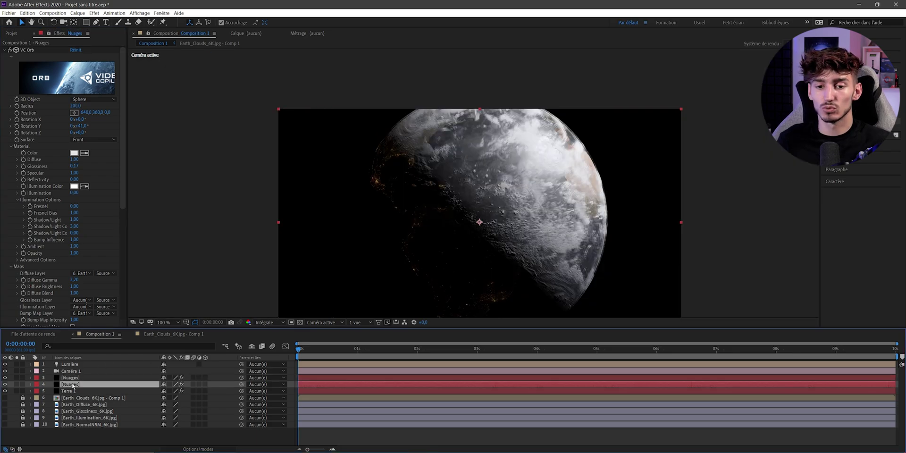
right_click(69, 384)
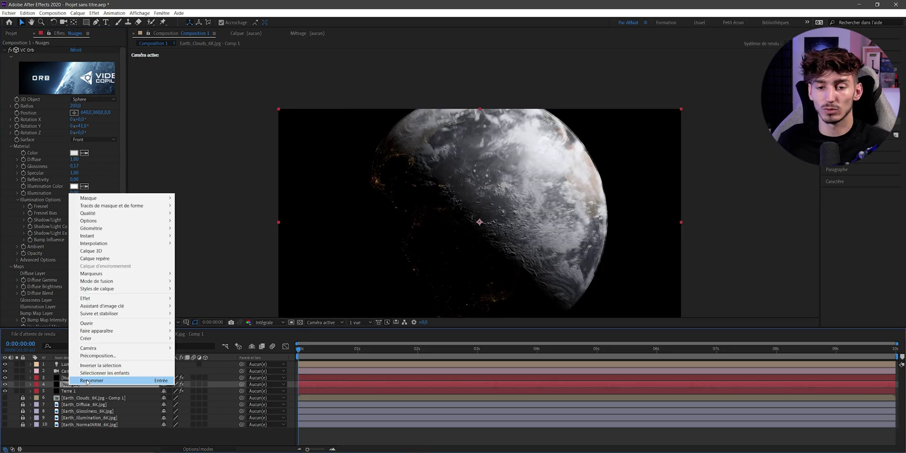
left_click(90, 387)
type("ombre")
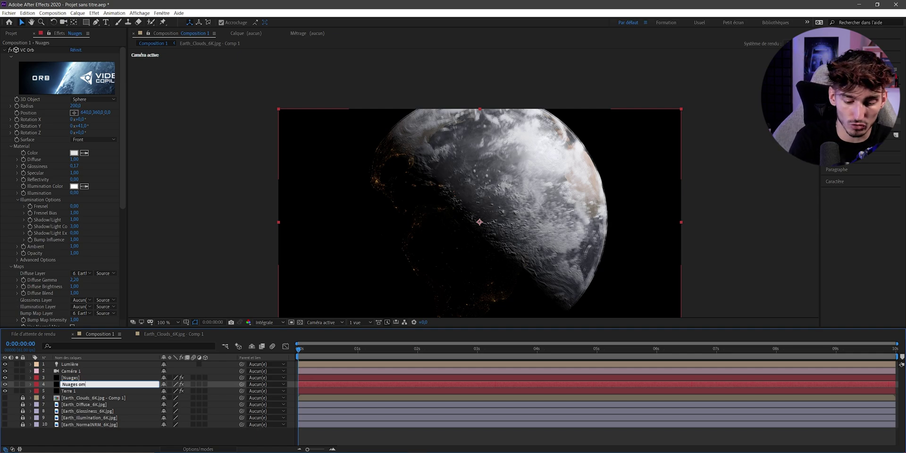
key("Return")
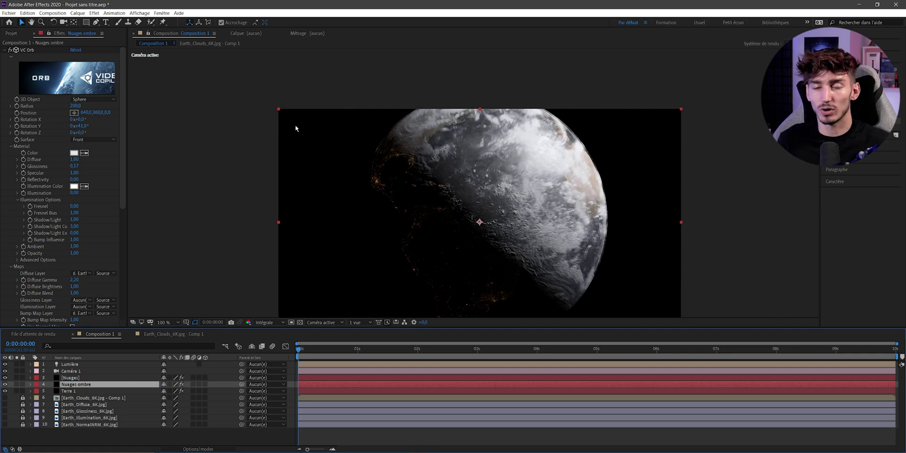
Add a Teinte effect with a light tint colour to Nuages ombre, toggling the layer to compare.
left_click(93, 13)
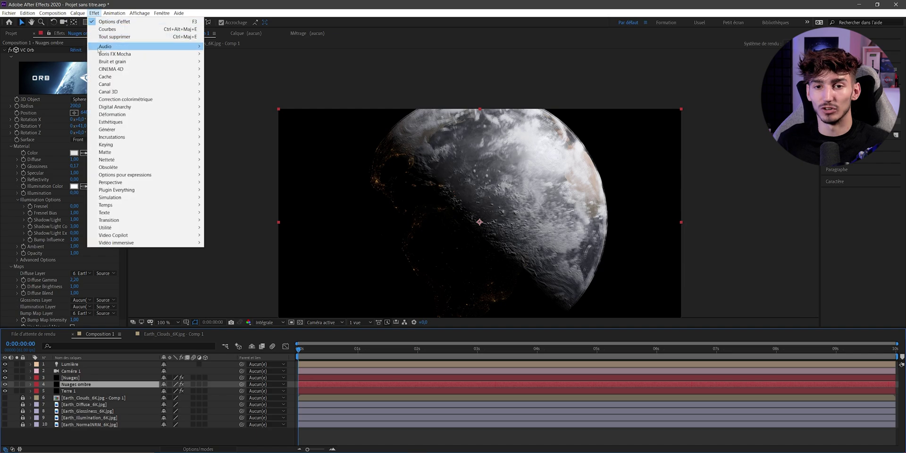
mouse_move(142, 99)
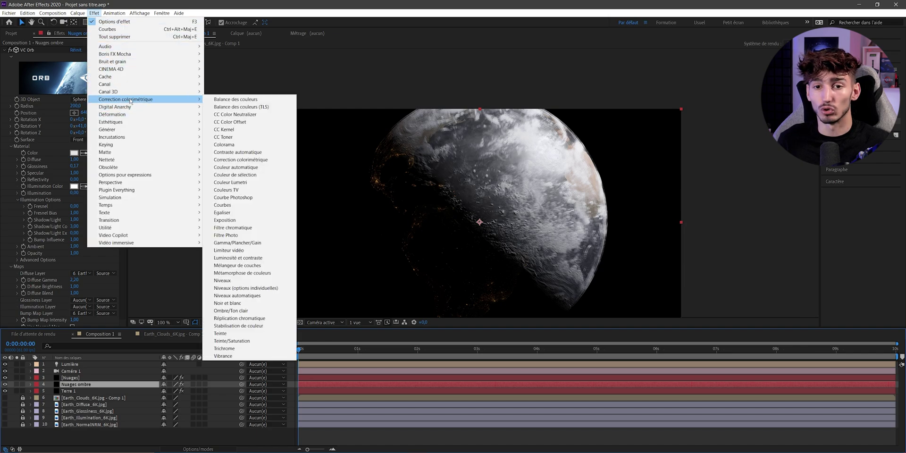
left_click(227, 222)
left_click(74, 309)
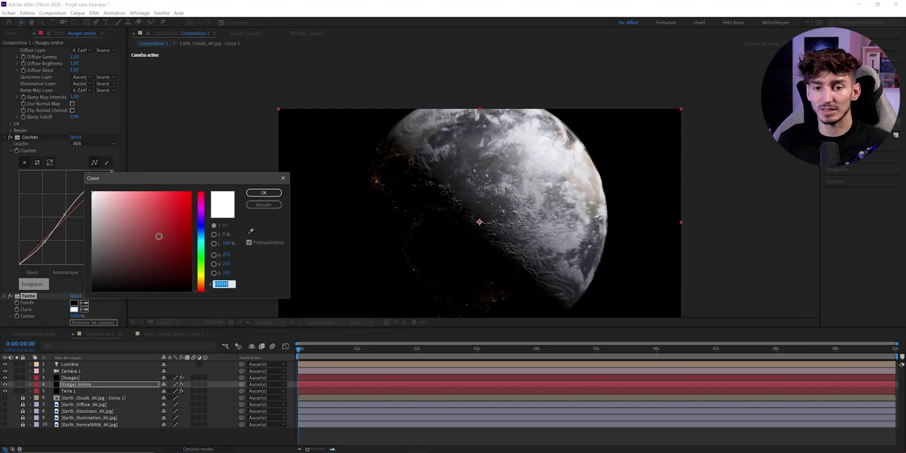
left_click(264, 193)
key("period")
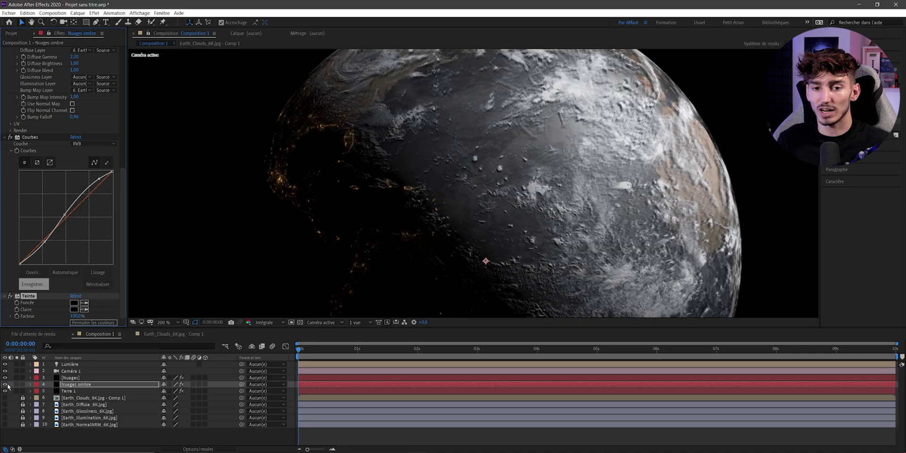
left_click(3, 387)
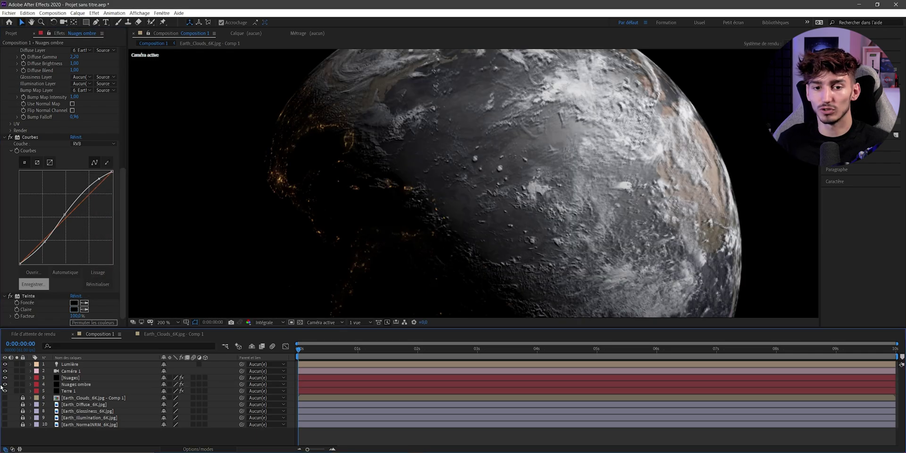
left_click(5, 384)
left_click(6, 384)
left_click(5, 385)
left_click(5, 384)
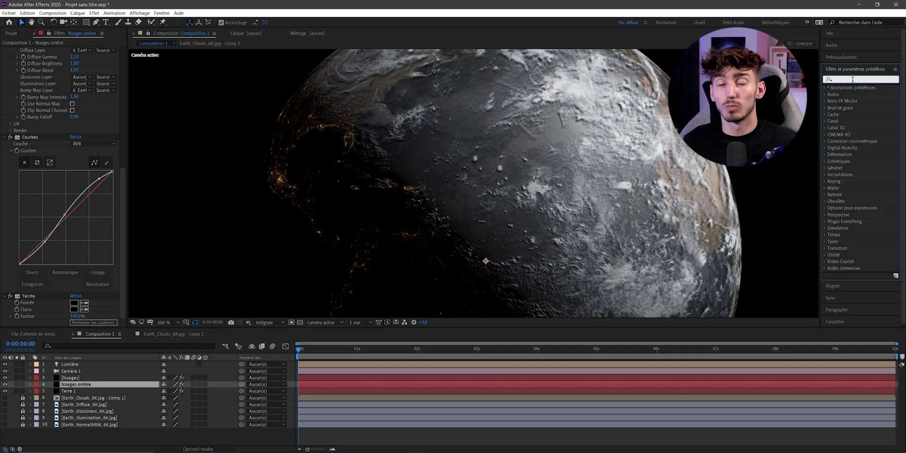
Apply Flou encadré accéléré to Nuages ombre with a blur radius of 1,2.
type("flou ")
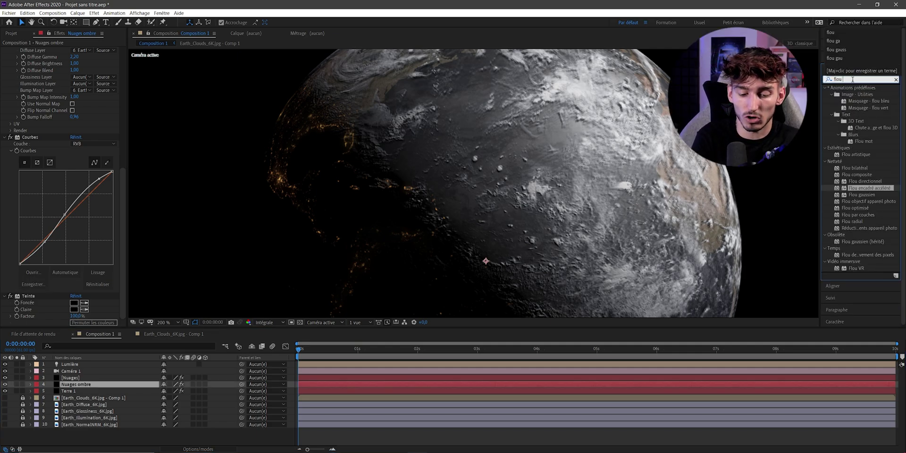
type("enc")
mouse_move(869, 94)
left_mouse_down()
mouse_move(161, 332)
mouse_move(78, 384)
left_mouse_up()
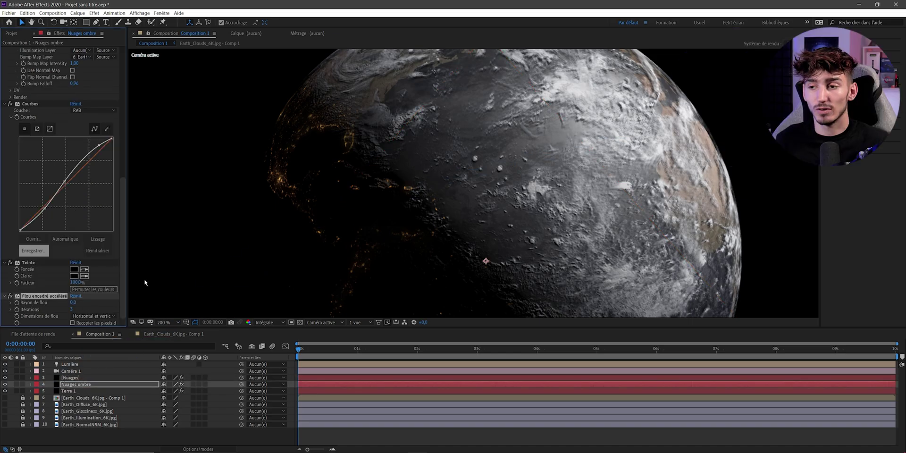
left_click(74, 302)
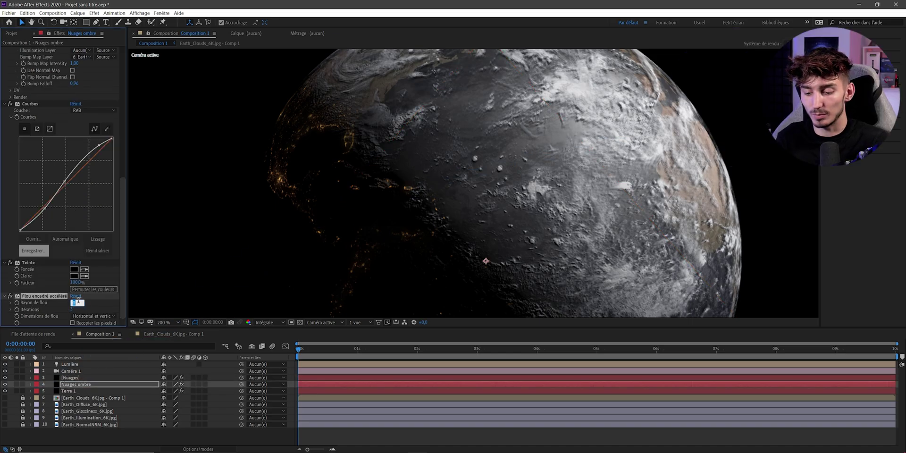
type("1,2")
key("Return")
key("slash")
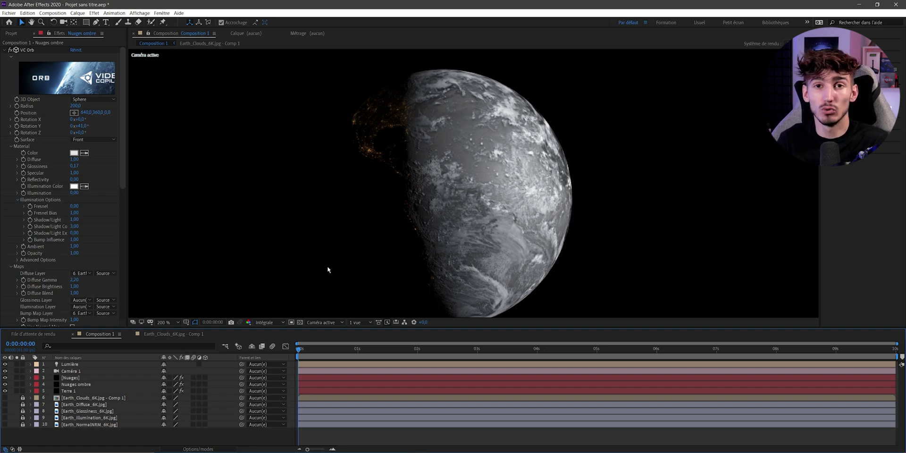
Create a new black solid and apply the Video Copilot VC Orb effect to it.
right_click(85, 430)
mouse_move(142, 357)
left_click(229, 374)
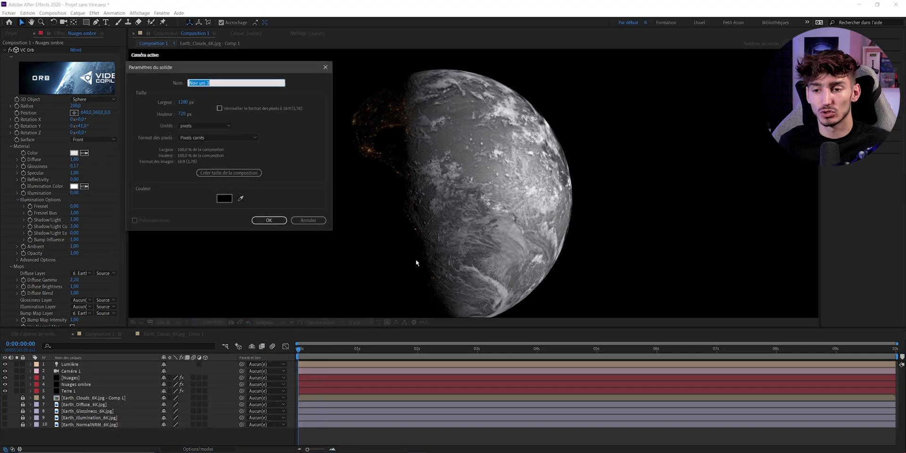
left_click(270, 223)
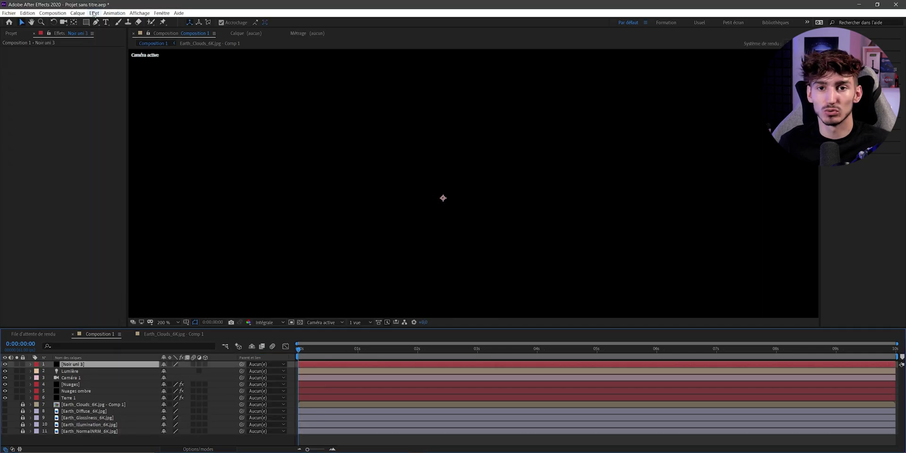
left_click(94, 13)
mouse_move(141, 235)
left_click(221, 236)
Move the orb solid below the light and camera and rename it lueur.
left_click_drag(71, 363, 73, 381)
right_click(72, 382)
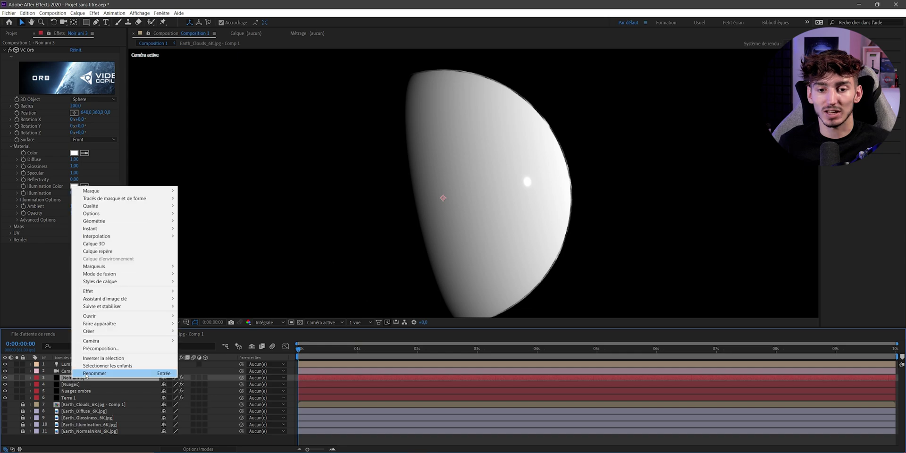
left_click(95, 372)
type("lueur")
key("Return")
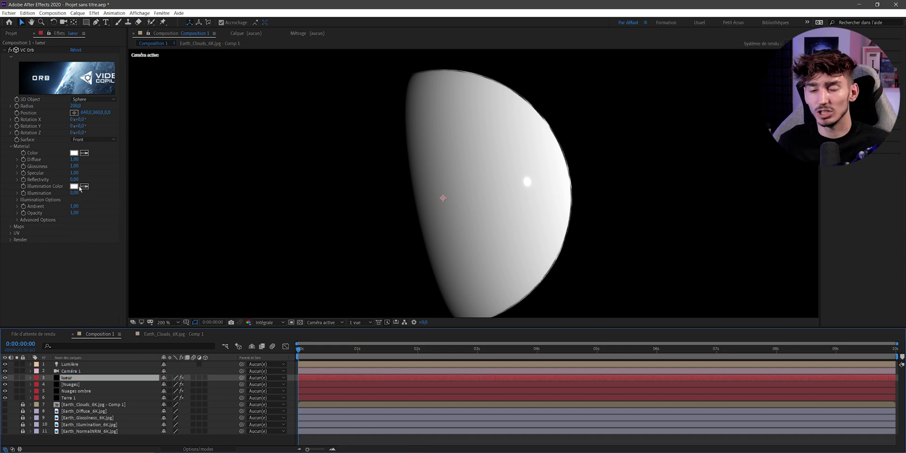
Give the orb light blue illumination at 0,70, with Fresnel and Shadow/Light at 1,00.
left_click(74, 185)
left_click_drag(202, 232, 183, 196)
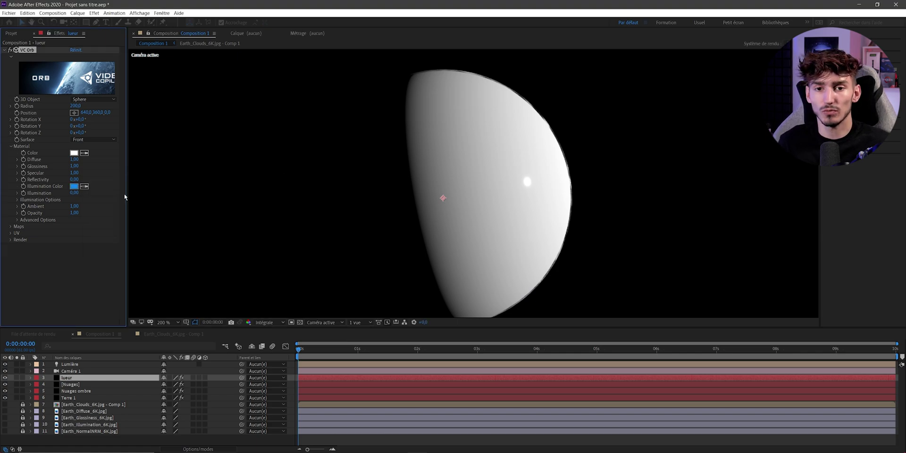
key("Return")
left_click_drag(74, 194, 101, 193)
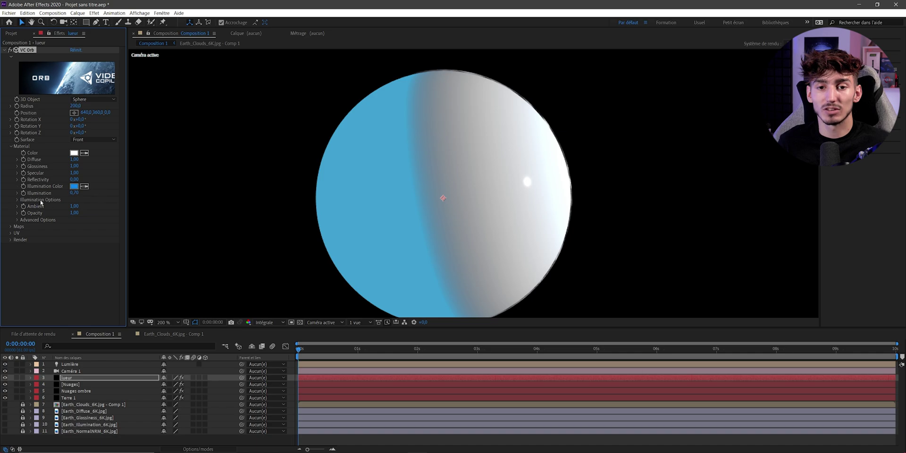
left_click(17, 200)
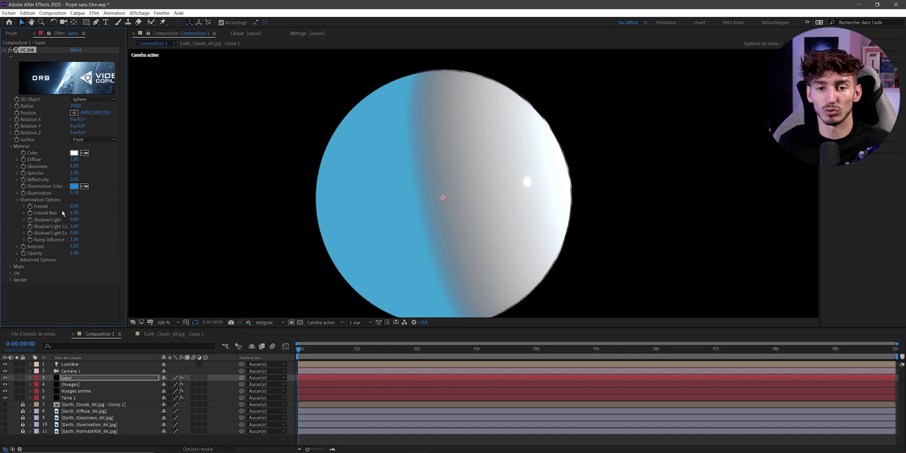
left_click_drag(74, 206, 130, 203)
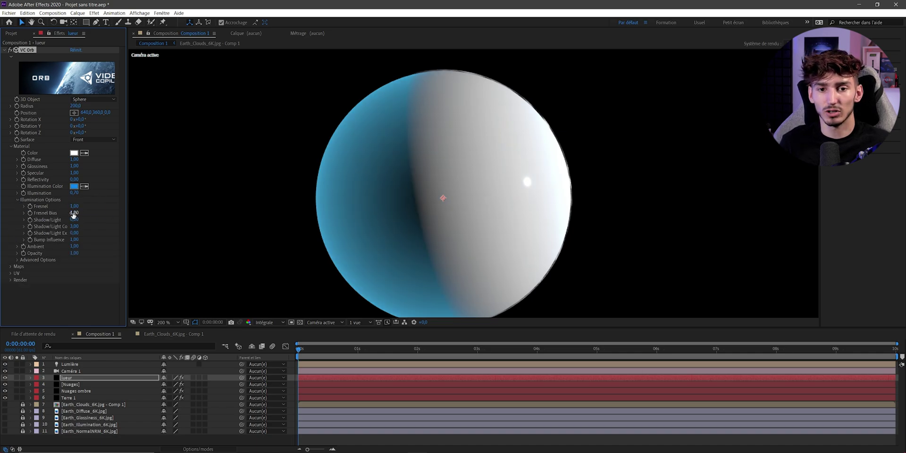
left_click_drag(74, 214, 100, 214)
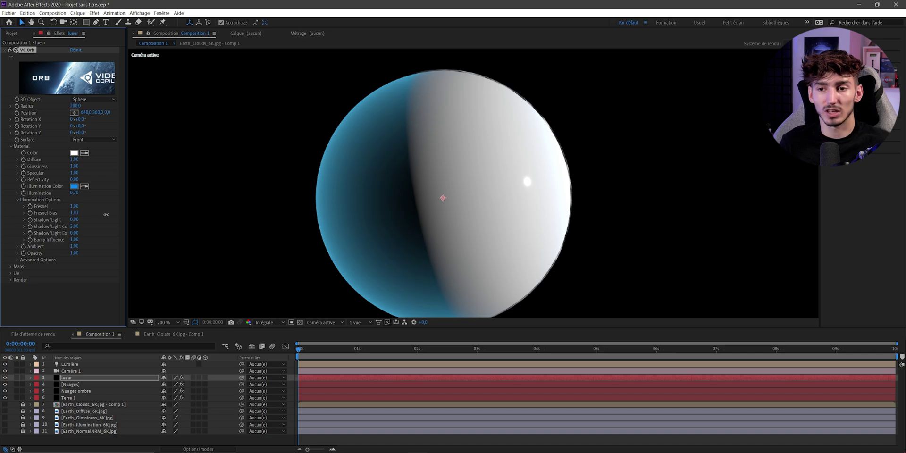
left_click_drag(74, 220, 139, 219)
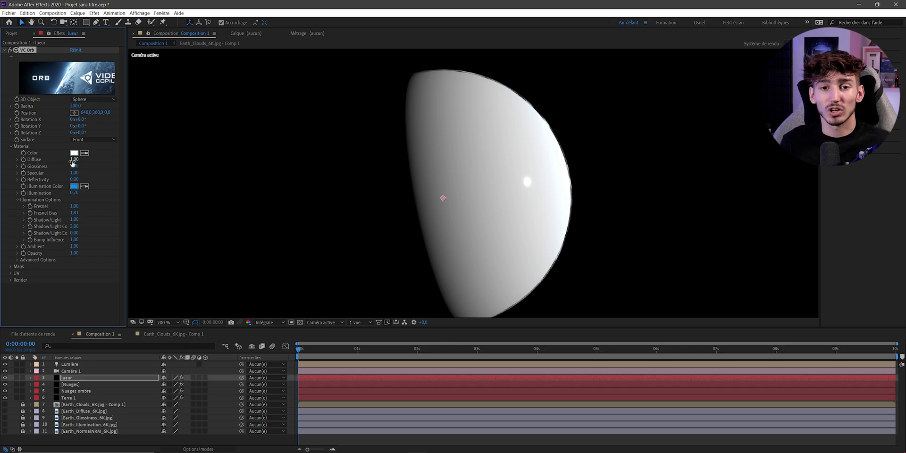
Turn Diffuse and Specular to zero and deepen the blue rim glow.
mouse_move(76, 160)
left_mouse_down()
mouse_move(47, 159)
mouse_move(47, 174)
left_mouse_up()
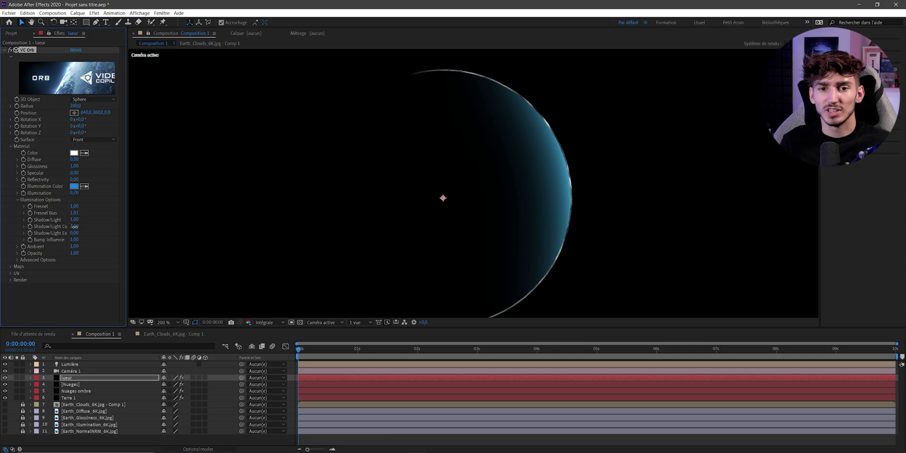
left_click_drag(66, 227, 28, 233)
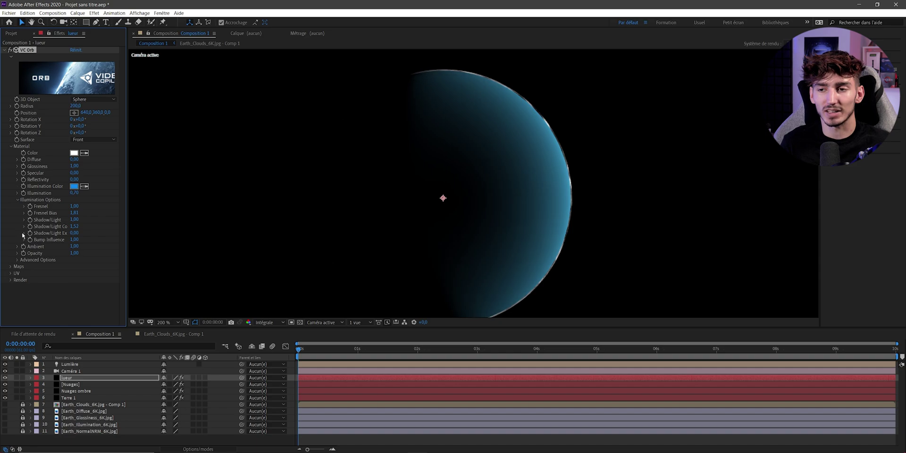
left_click_drag(74, 193, 115, 195)
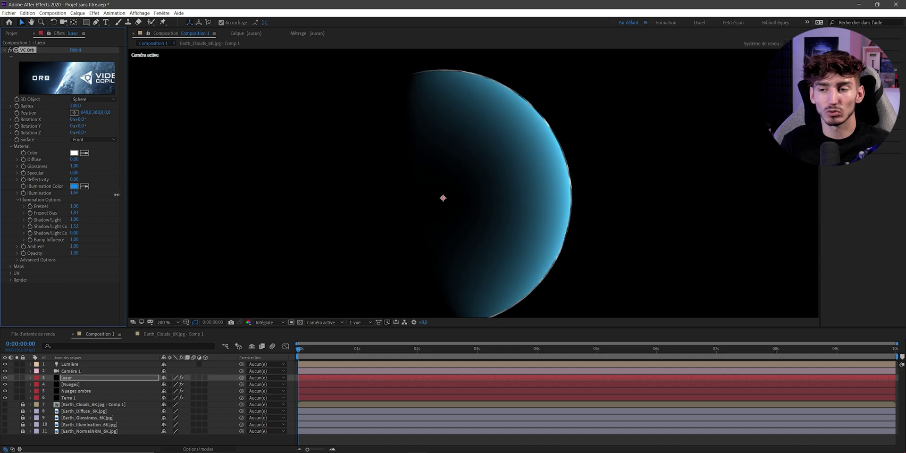
left_click(74, 187)
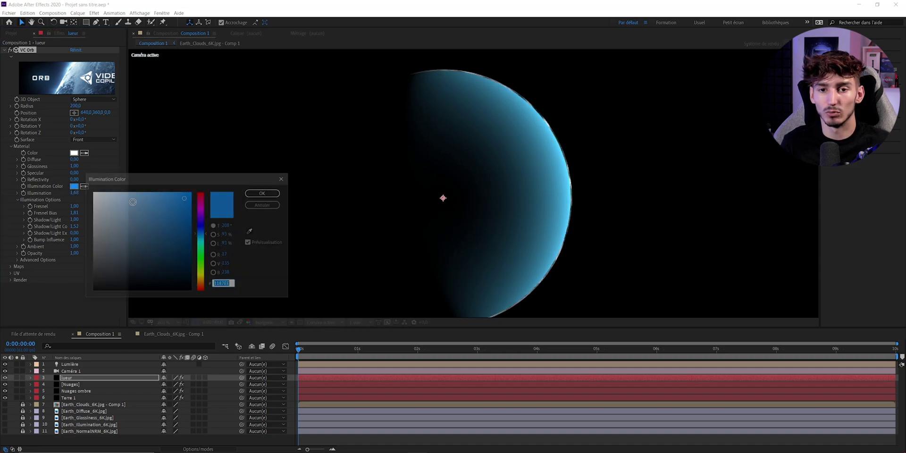
left_click(203, 231)
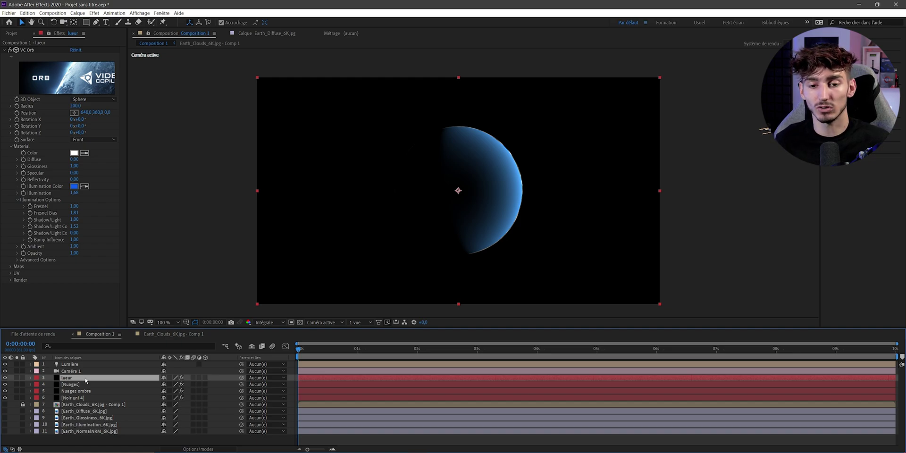
Set the lueur layer's blending mode to Screen over the Earth.
right_click(75, 381)
mouse_move(107, 277)
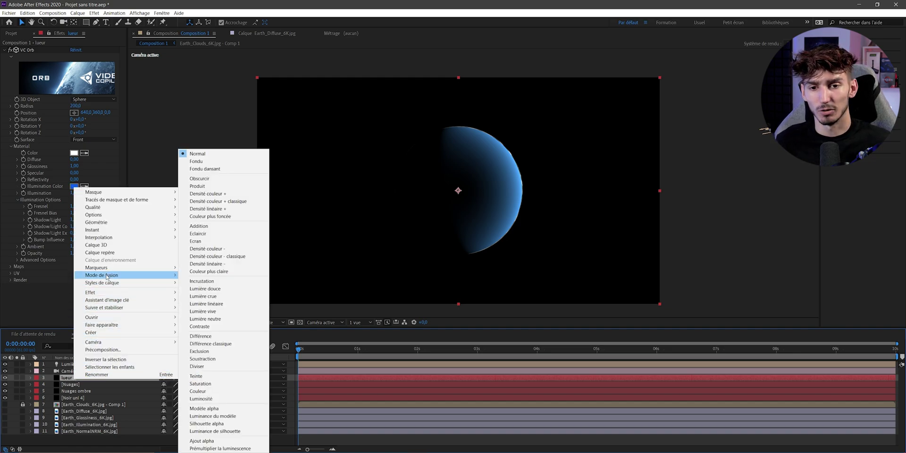
left_click(195, 241)
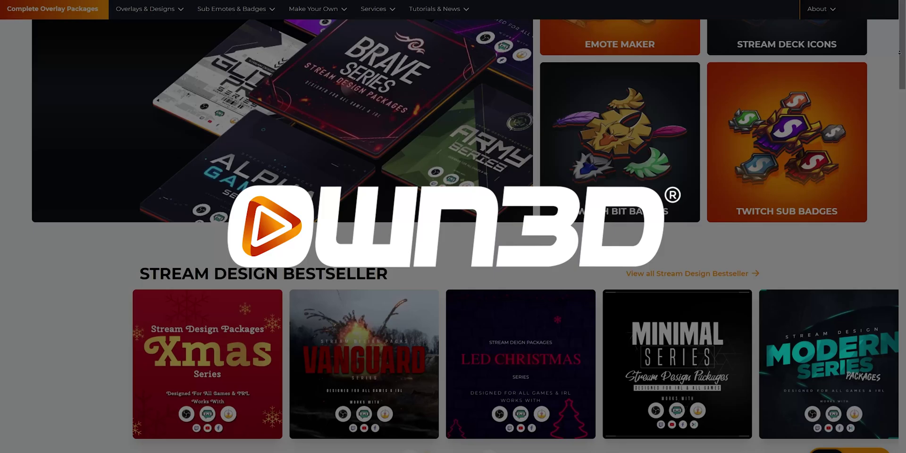
Scroll through the emote maker's appearance options and give the avatar a full beard.
scroll(453, 226, "down", 6)
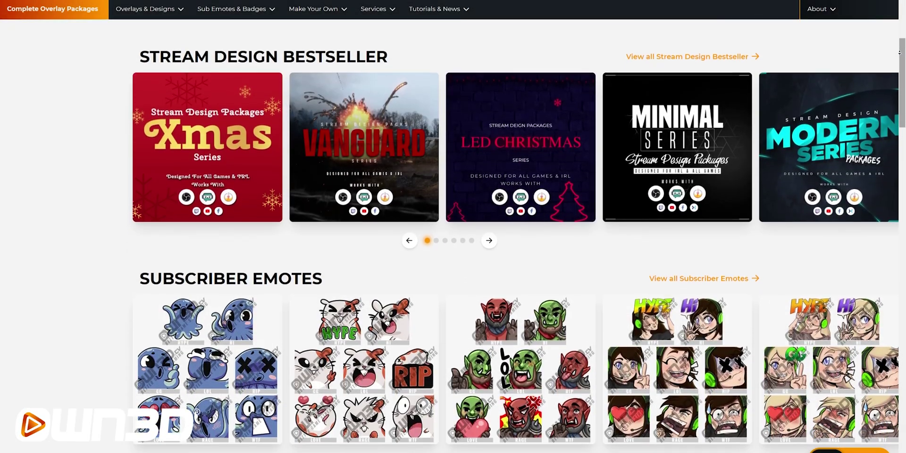
scroll(452, 227, "down", 6)
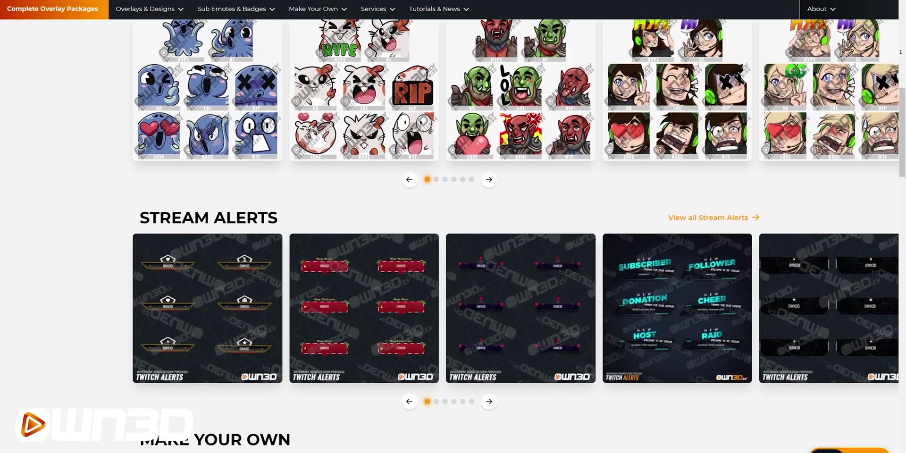
scroll(453, 226, "down", 2)
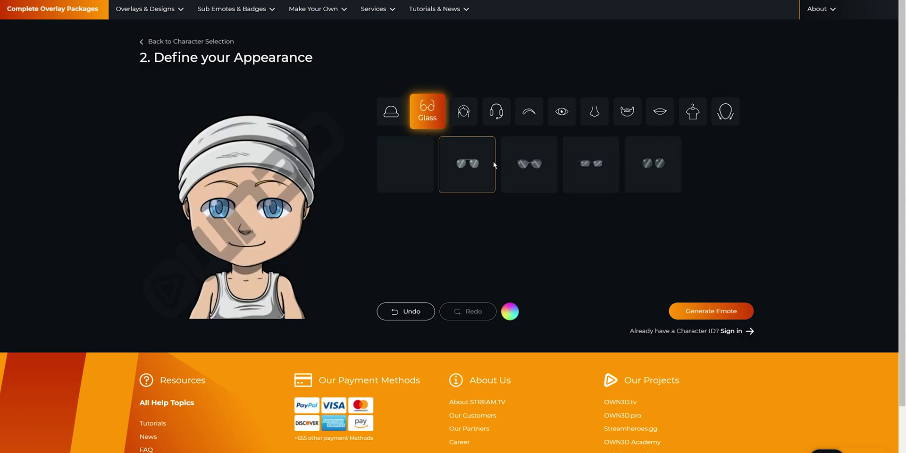
left_click(628, 113)
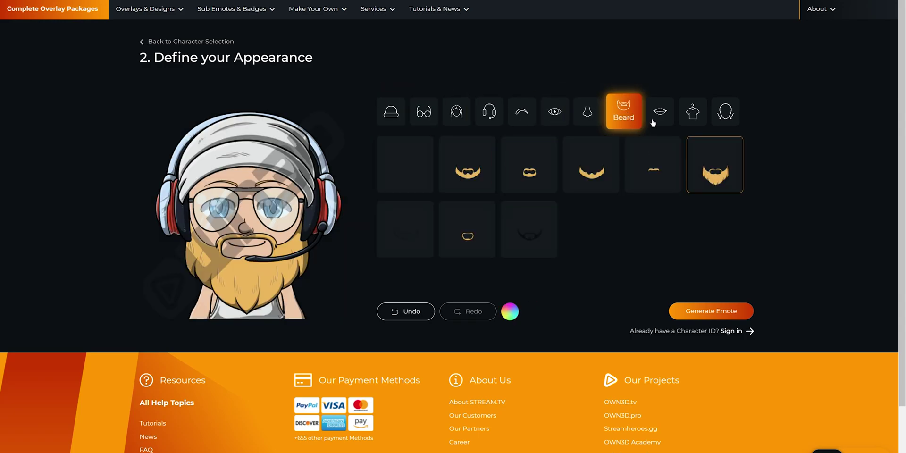
left_click(657, 112)
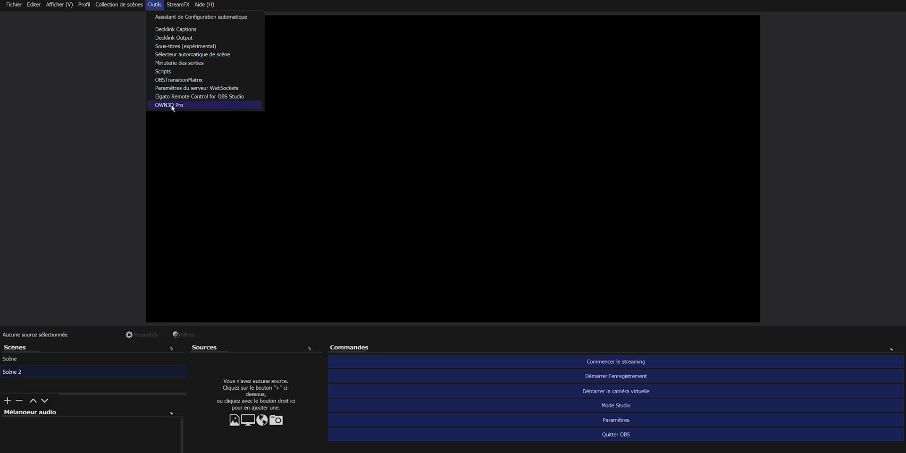
Open OWN3D Pro, preview the Live Scene, and browse the overlay packages grid.
left_click(169, 105)
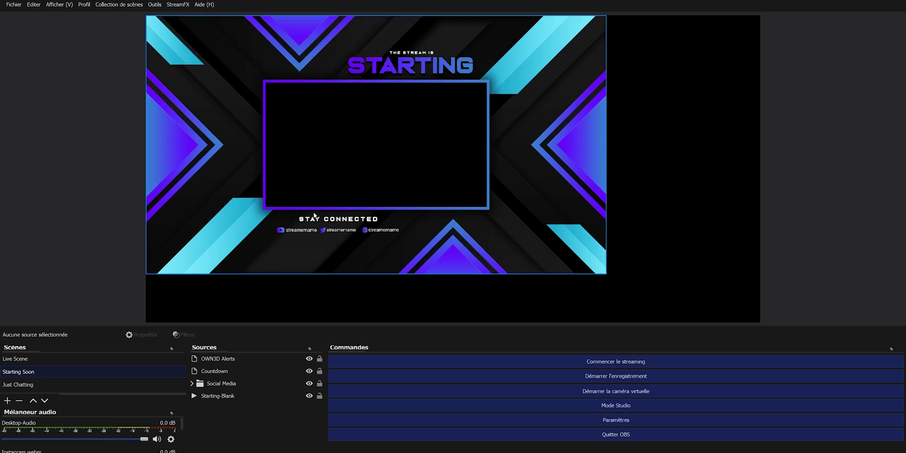
left_click(263, 182)
left_click(44, 359)
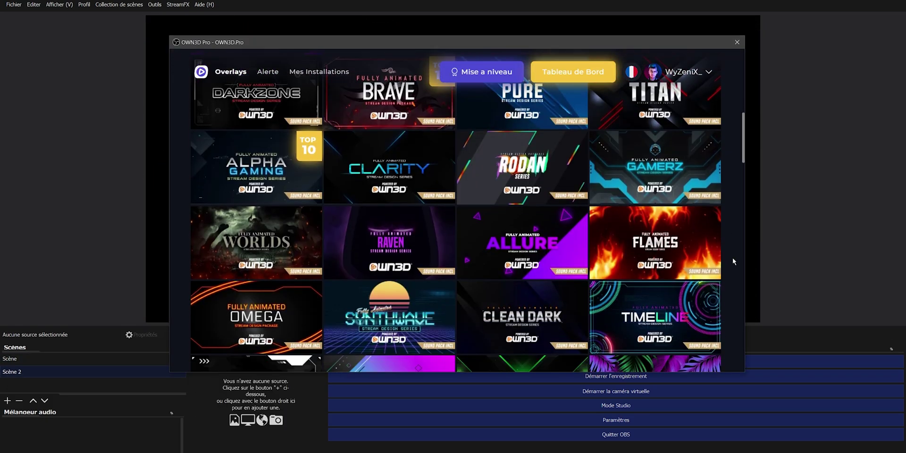
scroll(733, 261, "down", 5)
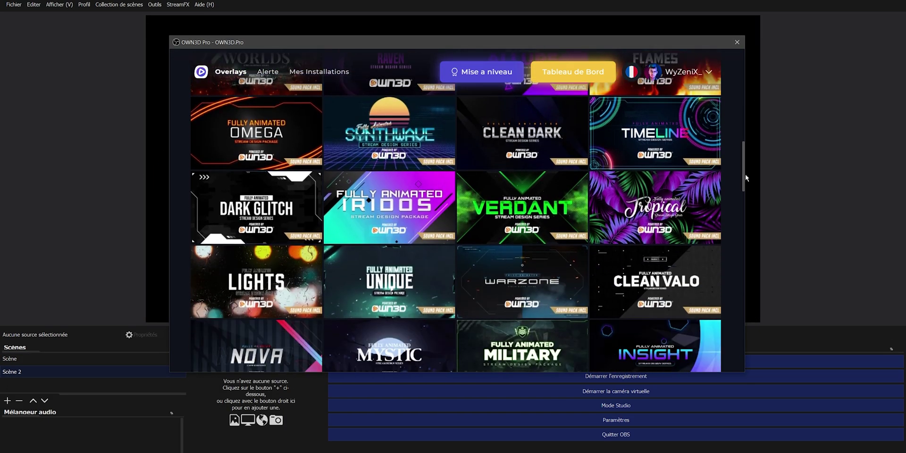
scroll(734, 246, "down", 6)
scroll(736, 227, "down", 2)
scroll(740, 167, "up", 12)
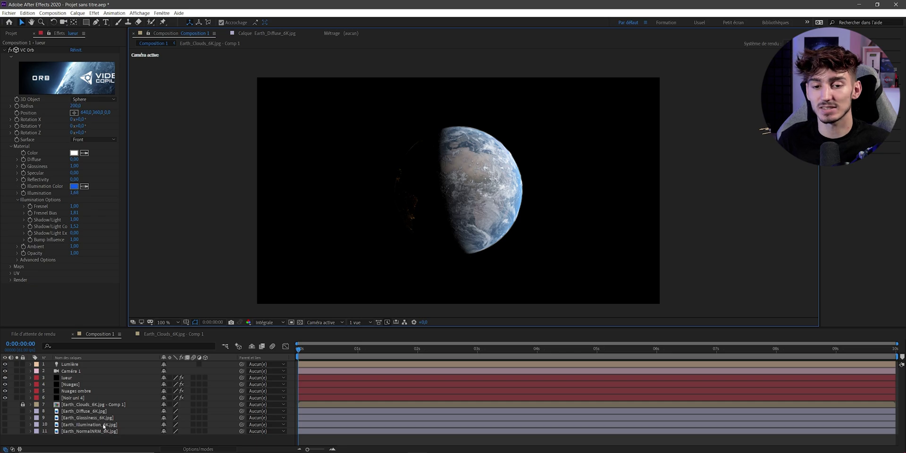
Create a new solid, Noir uni 5, and apply a VC Orb effect to it.
right_click(90, 442)
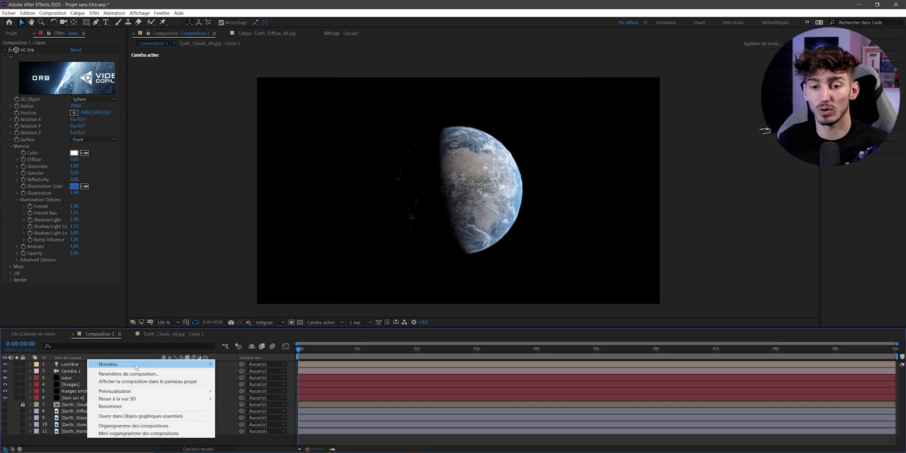
mouse_move(142, 364)
left_click(229, 372)
key("Return")
left_click(94, 12)
mouse_move(156, 237)
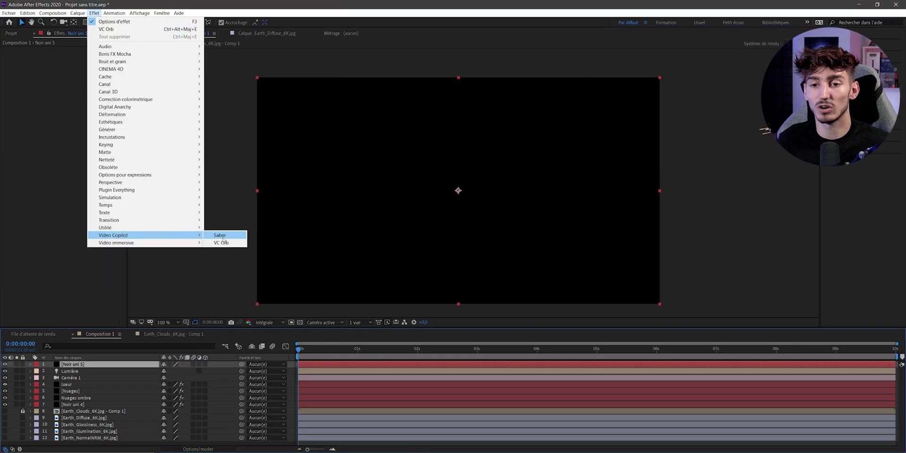
left_click(229, 245)
left_click(191, 273)
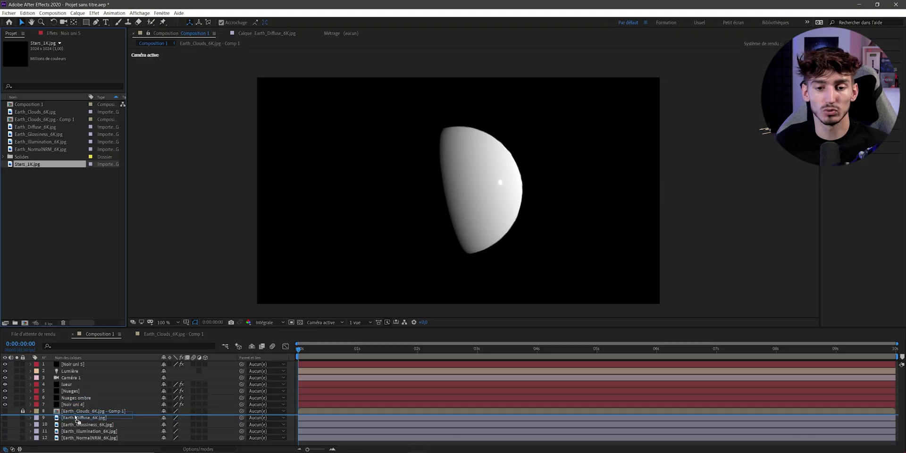
Add Stars_1K.jpg below the clouds comp and hide the layer.
left_click_drag(76, 417, 75, 418)
key("period")
key("comma")
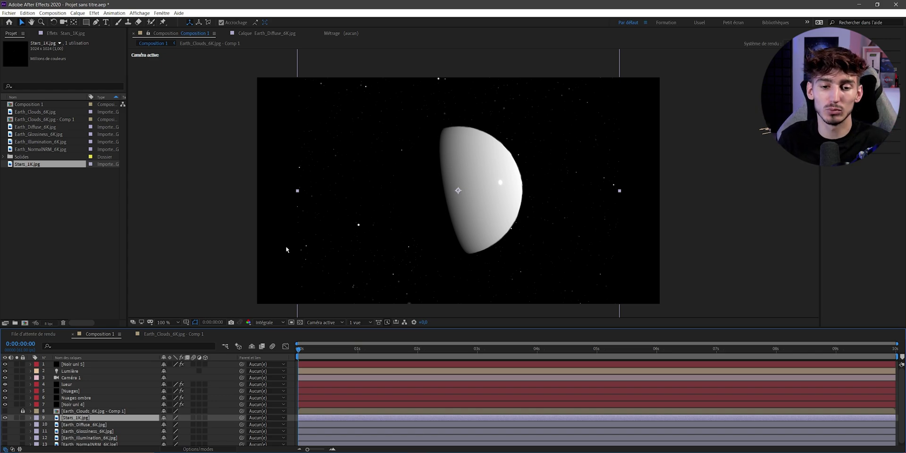
key("F2")
left_click(5, 418)
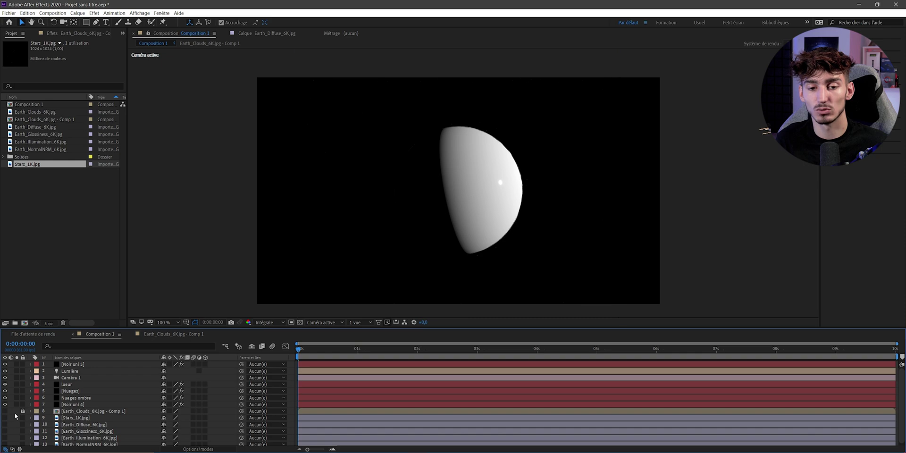
left_click(56, 364)
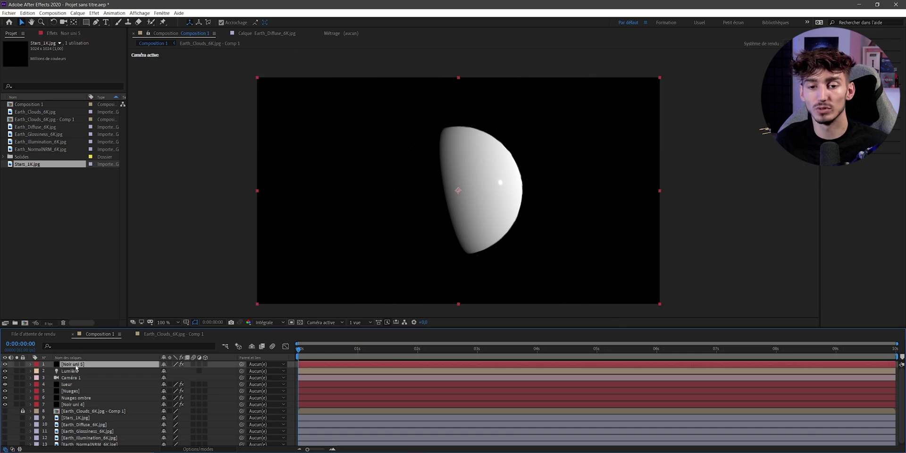
Rename the Noir uni 5 solid to Espace.
right_click(75, 366)
left_click(98, 360)
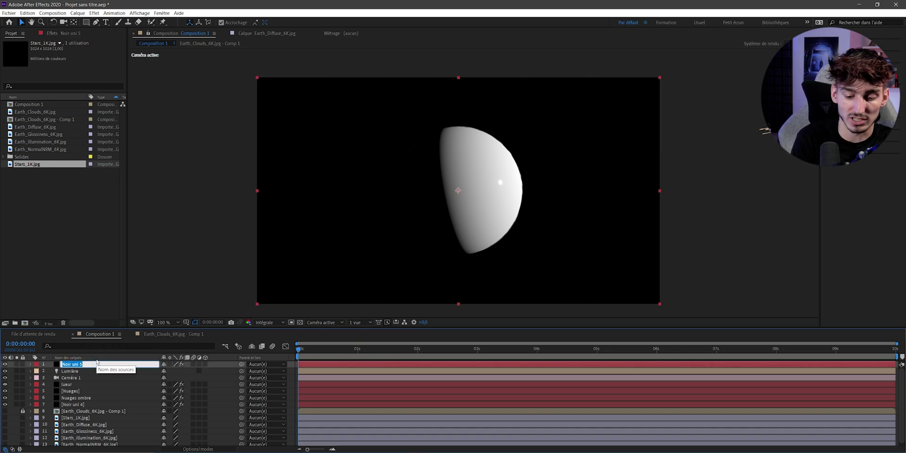
type("Espace")
key("Return")
key("F3")
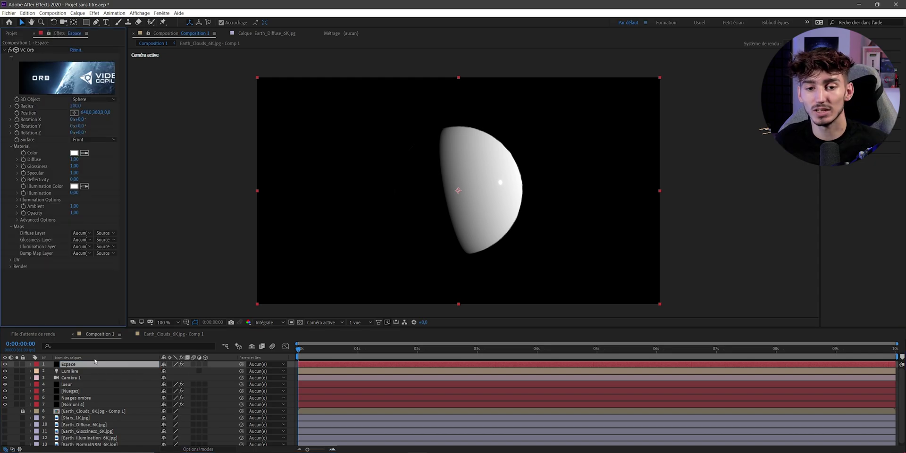
Set the orb's Diffuse Layer to Stars_1K, Specular 0, Surface Back and Radius 18000.
left_click(81, 233)
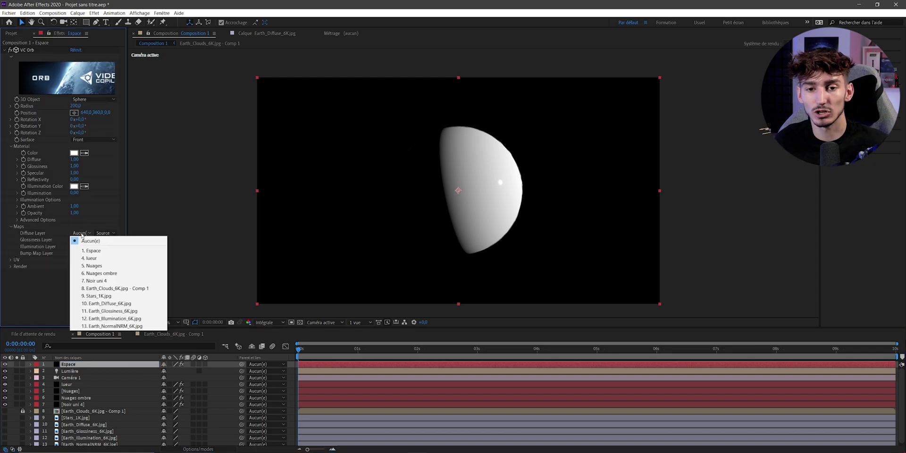
left_click(105, 296)
key("period")
key("period")
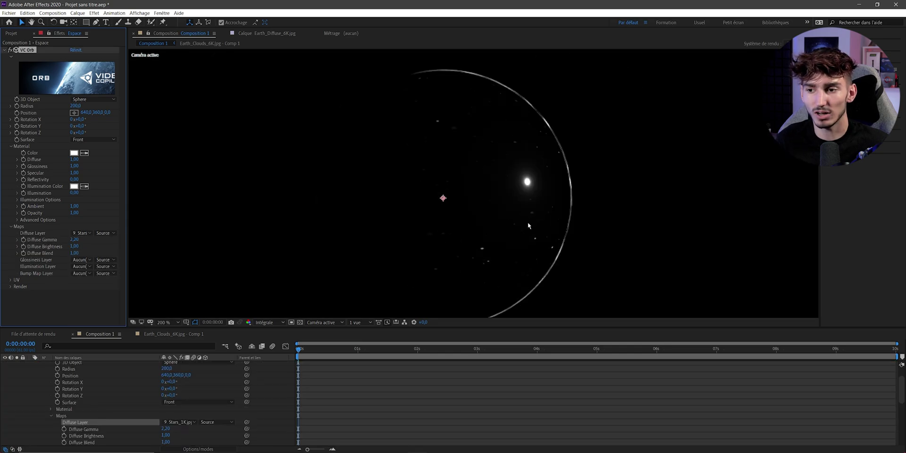
key("comma")
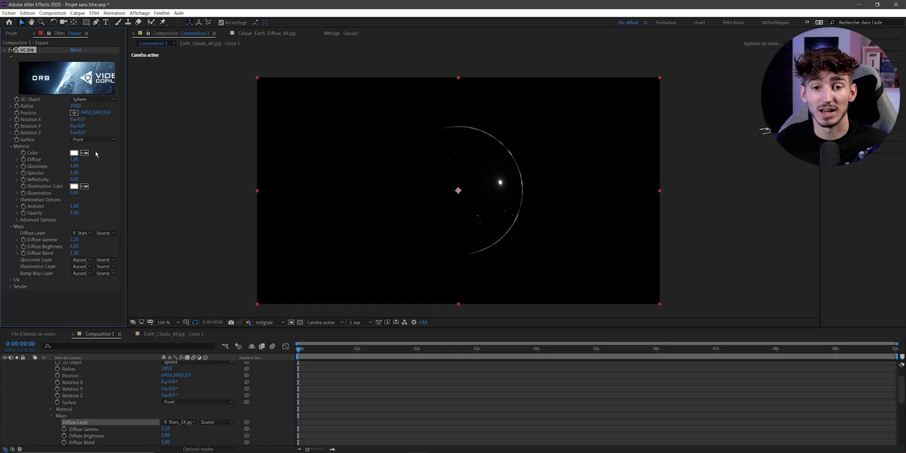
left_click_drag(73, 173, 56, 173)
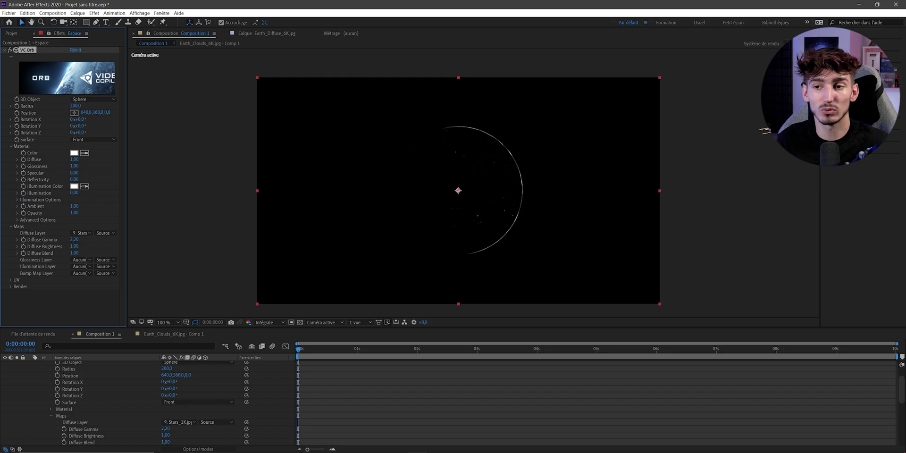
left_click(94, 139)
left_click(85, 152)
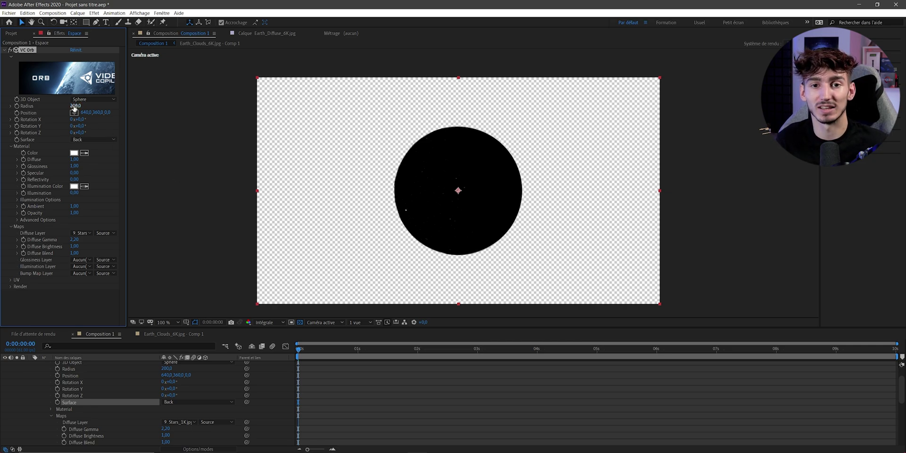
type("18000")
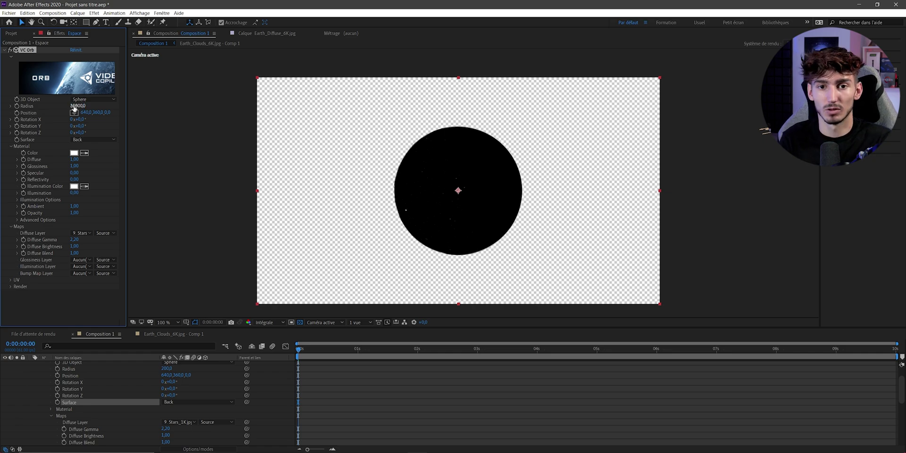
key("Tab")
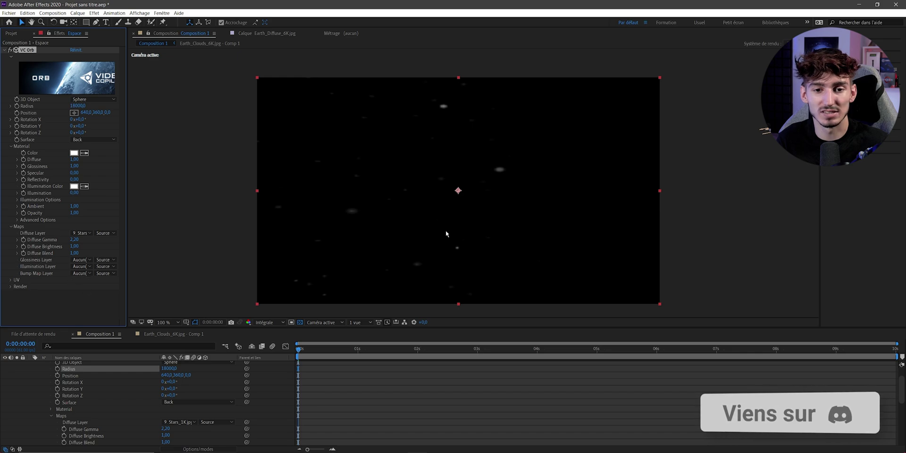
Set UV Type to Box with repeat 4 and orbit the camera to inspect the starfield.
left_click(9, 283)
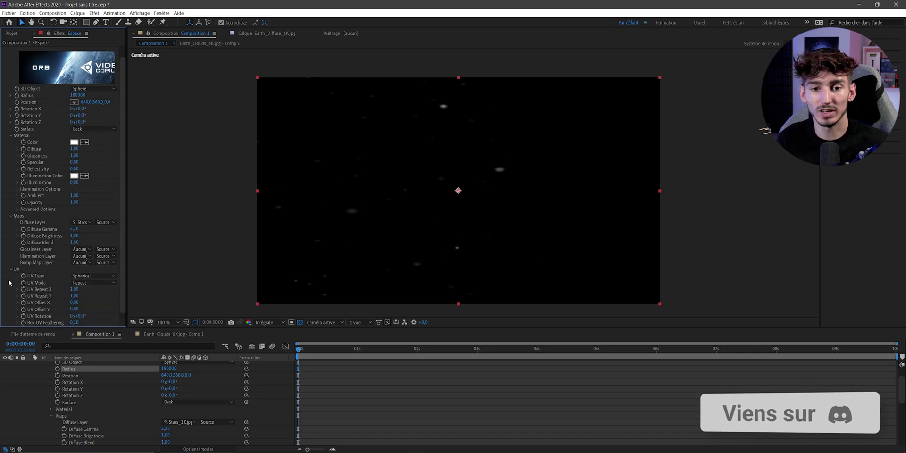
scroll(48, 236, "down", 1)
left_click(78, 282)
left_click(79, 293)
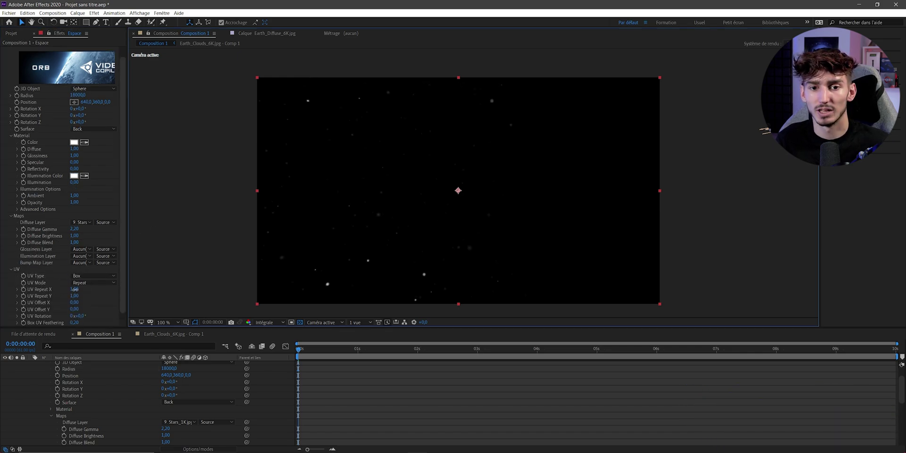
left_click(78, 289)
type("4")
key("Return")
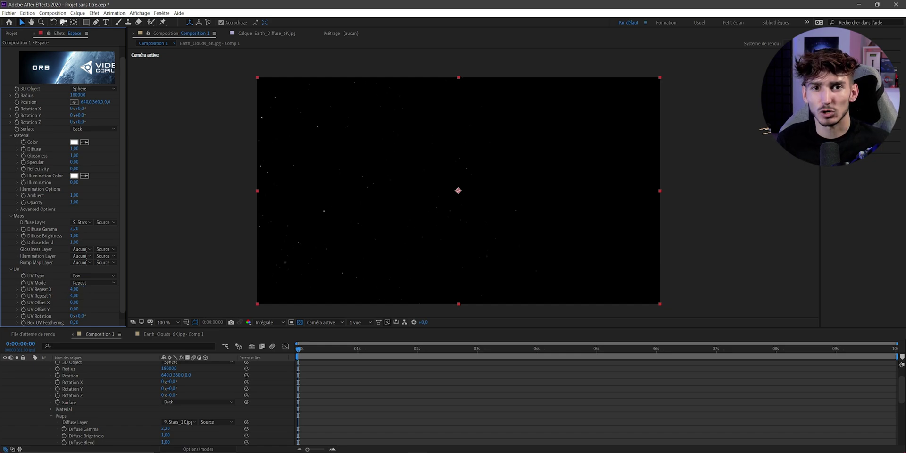
key("c")
left_click_drag(450, 169, 440, 158)
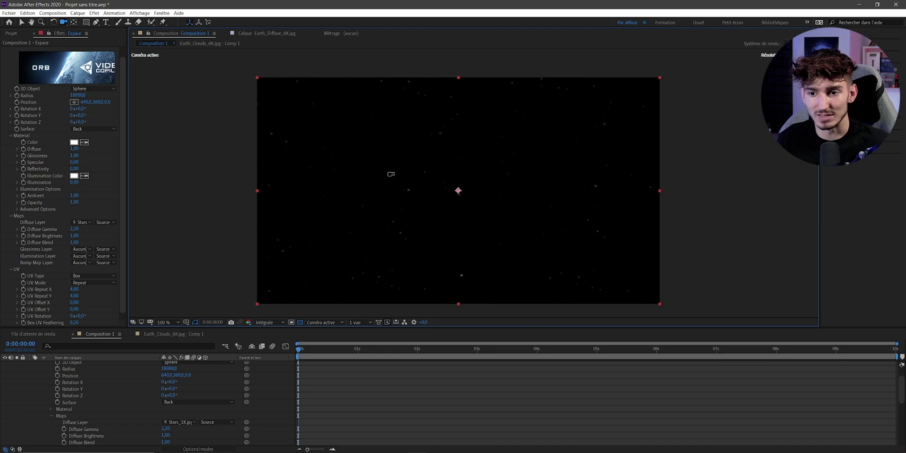
key("u")
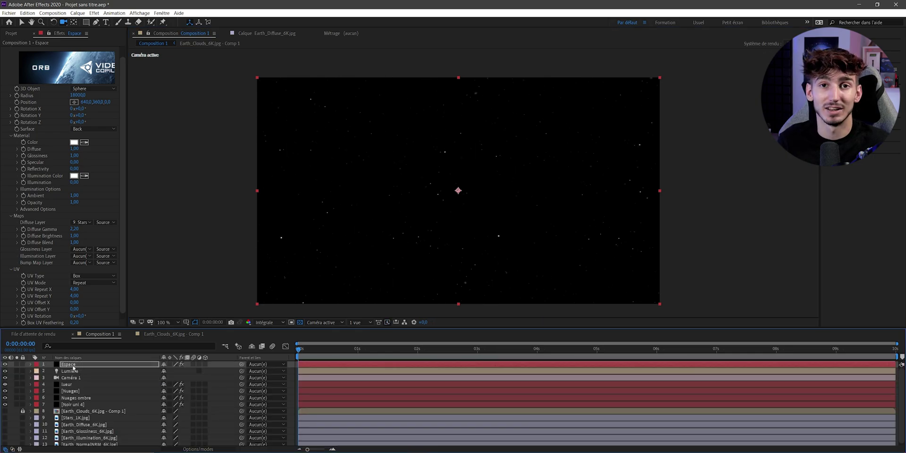
Move Espace below the Earth layers and add Blue_Haze.jpg to the top of the timeline.
left_click_drag(75, 365, 77, 411)
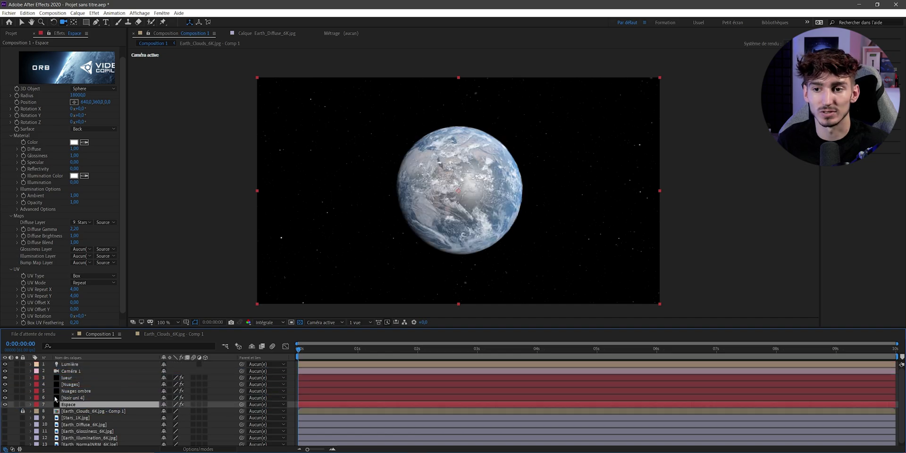
left_click_drag(548, 192, 509, 218)
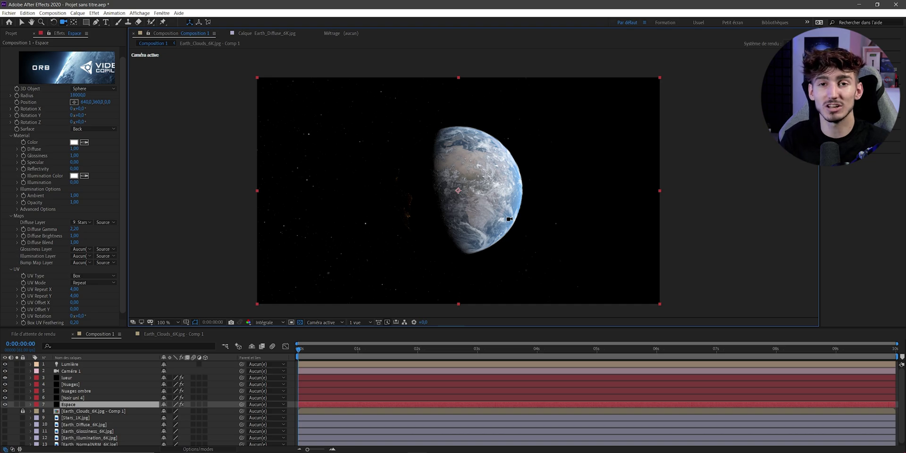
left_click(10, 33)
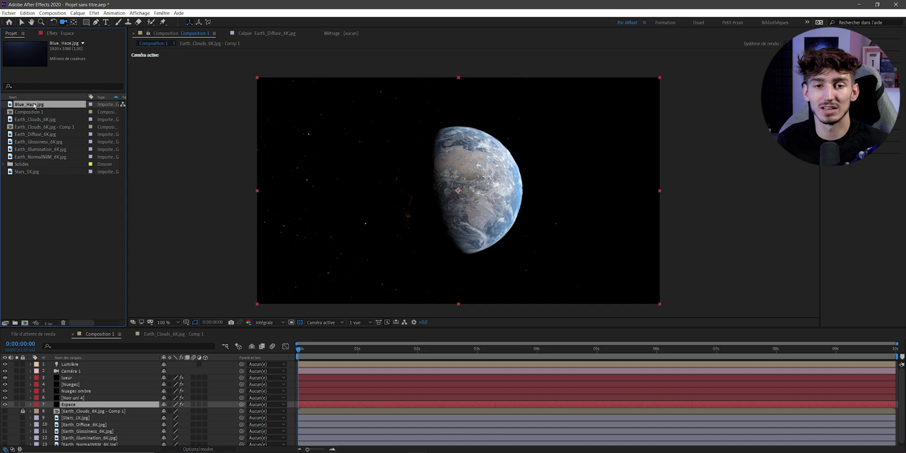
left_click_drag(35, 106, 72, 367)
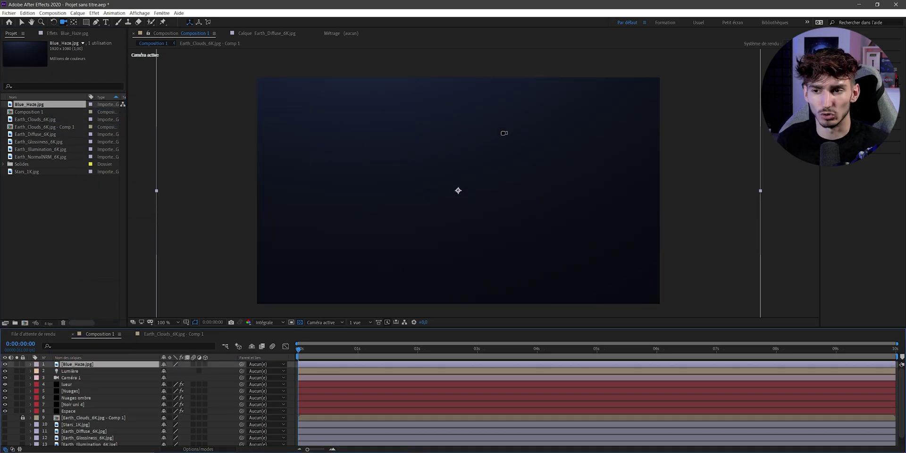
right_click(64, 365)
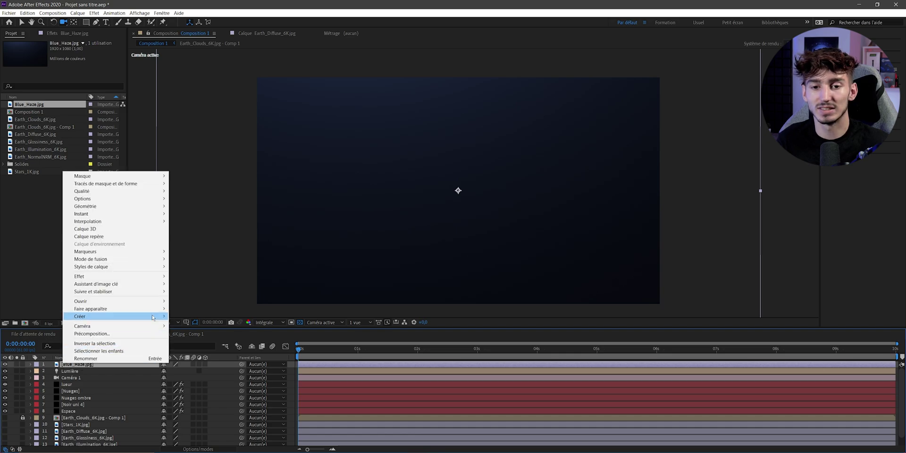
Set Blue_Haze to Ecran blend mode and dolly the camera closer to enlarge the Earth.
mouse_move(109, 259)
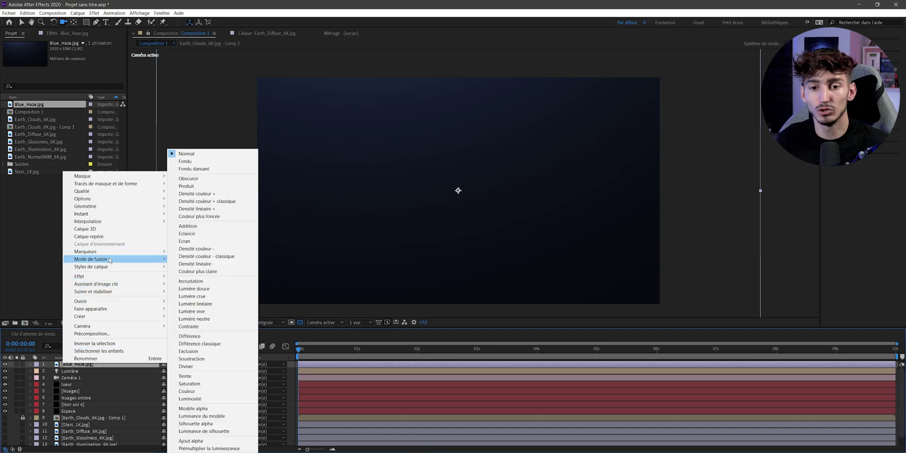
left_click(191, 241)
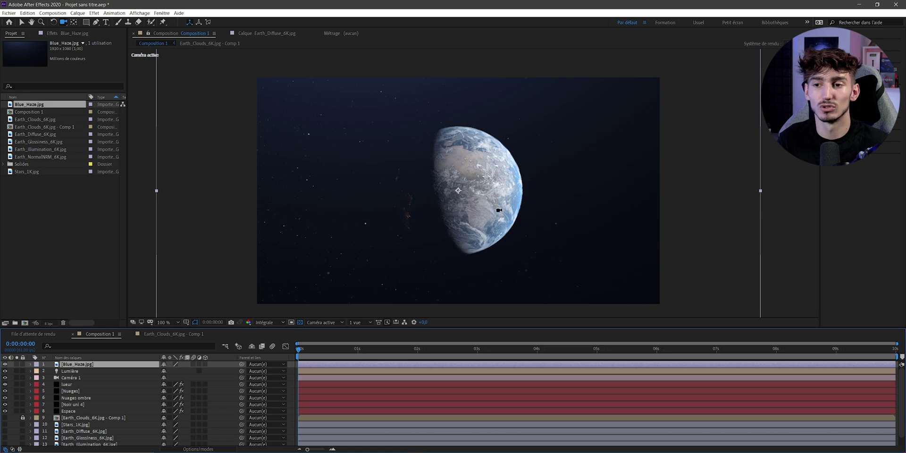
left_click_drag(490, 204, 515, 162)
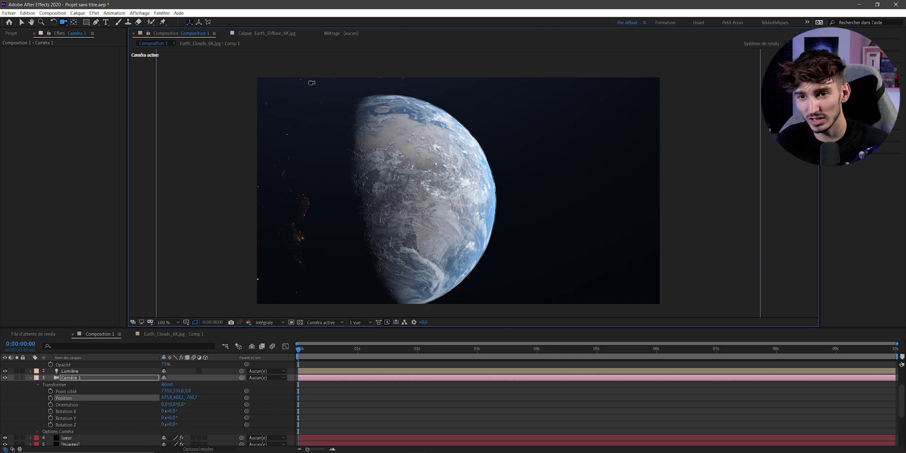
Enable Unlit Only in Espace's VC Orb Advanced Options so the stars shine.
scroll(94, 401, "down", 3)
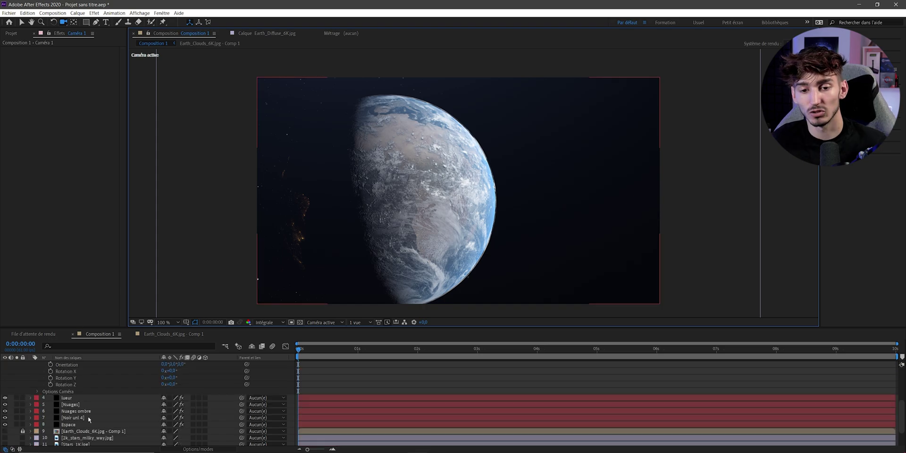
left_click(64, 426)
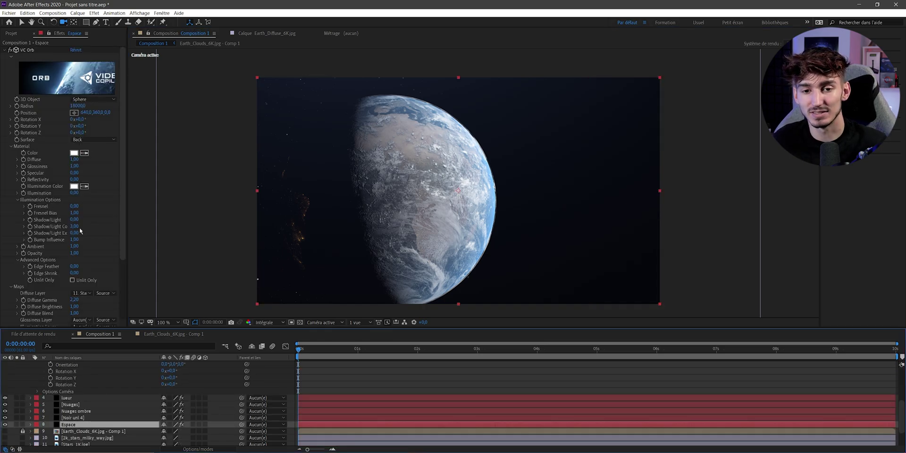
scroll(81, 231, "down", 1)
left_click(17, 242)
left_click(18, 242)
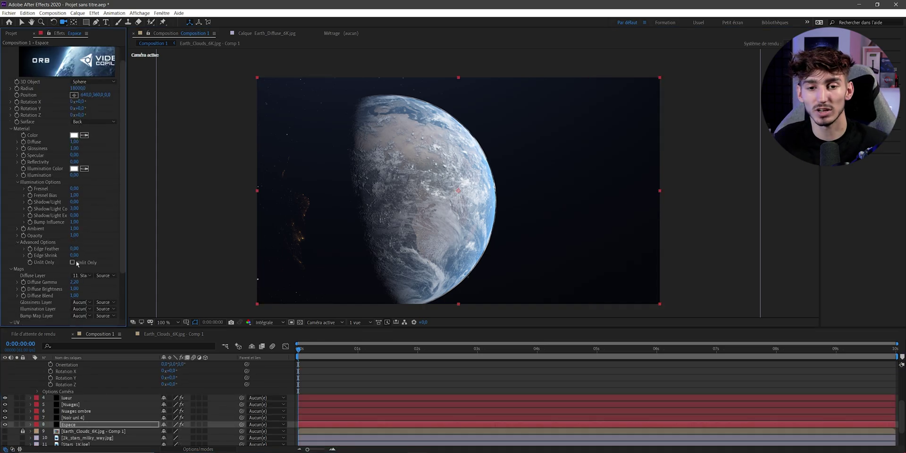
left_click(72, 262)
Raise the Blue_Haze layer's opacity to 100%.
scroll(75, 404, "up", 4)
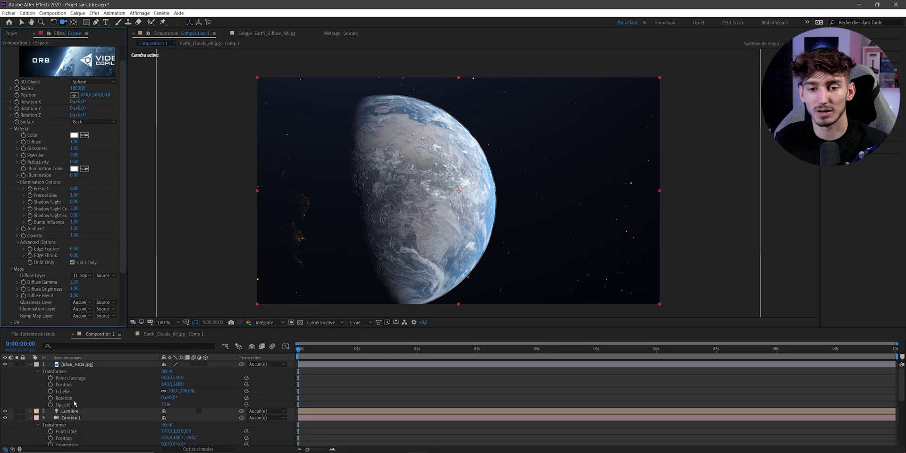
left_click_drag(163, 404, 519, 237)
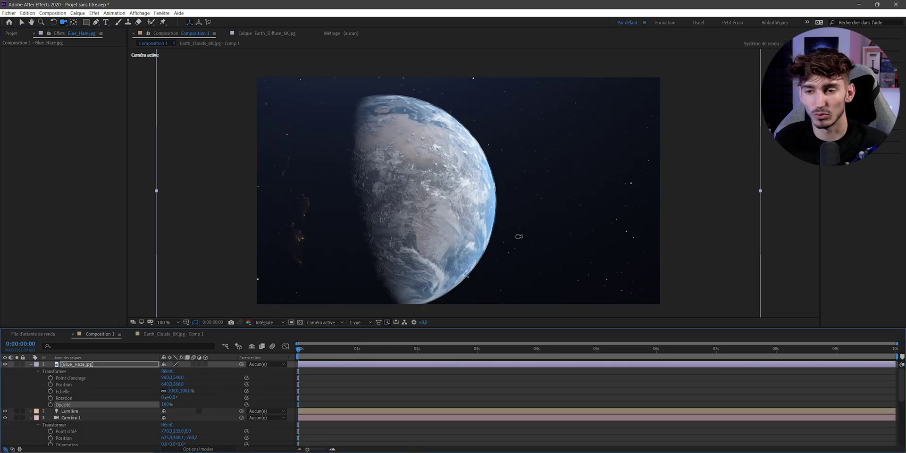
scroll(123, 401, "down", 3)
left_click(73, 437)
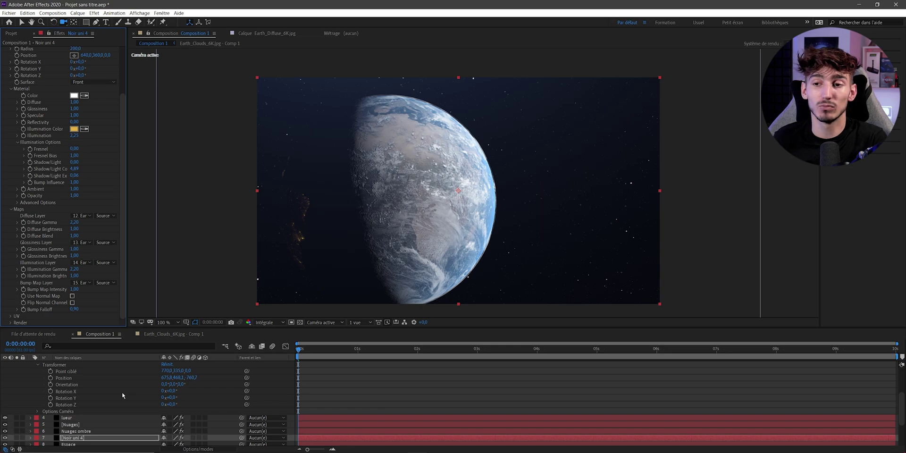
Rename the Earth sphere layer to Terre.
scroll(123, 395, "down", 2)
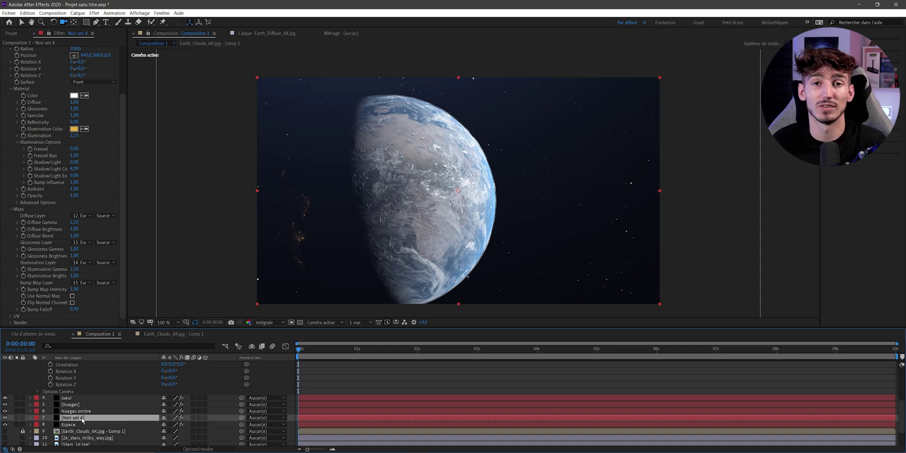
key("Return")
type("Terre")
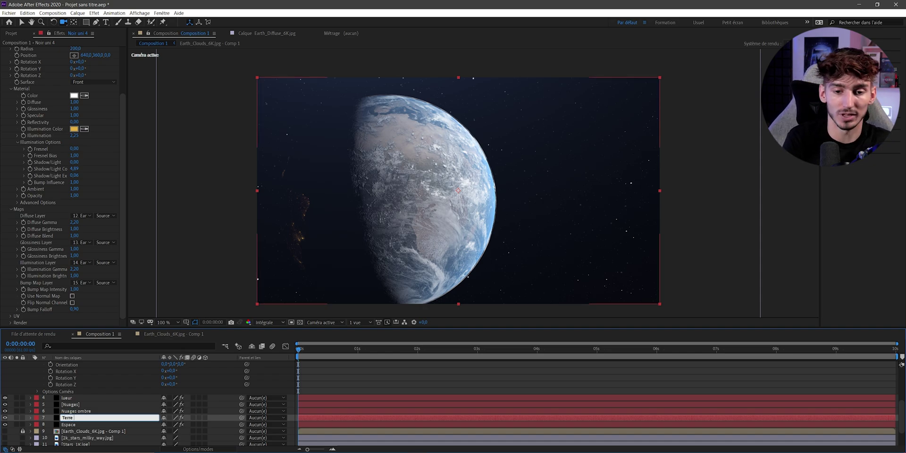
key("Return")
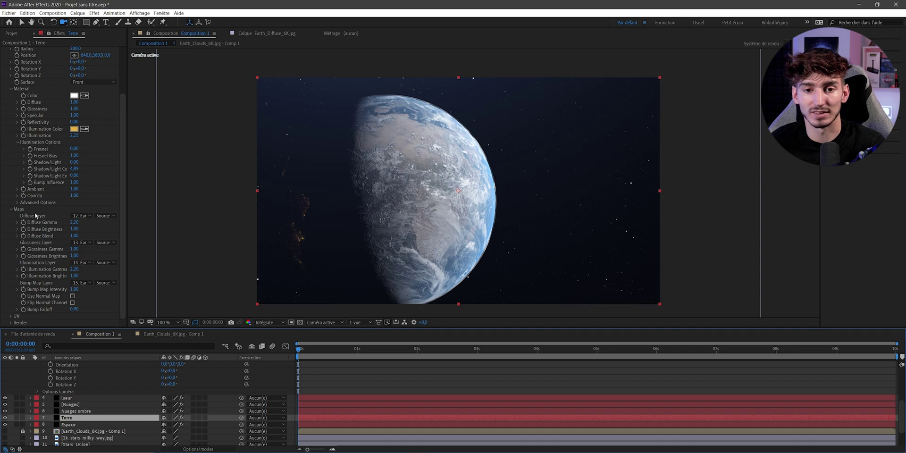
Keyframe Terre's VC Orb Rotation Y from the first to the last frame for one full turn.
scroll(47, 217, "up", 3)
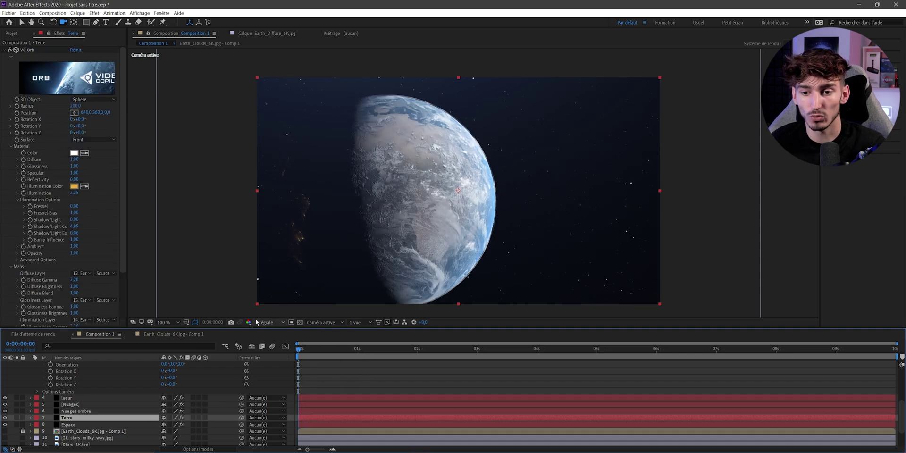
left_click(16, 127)
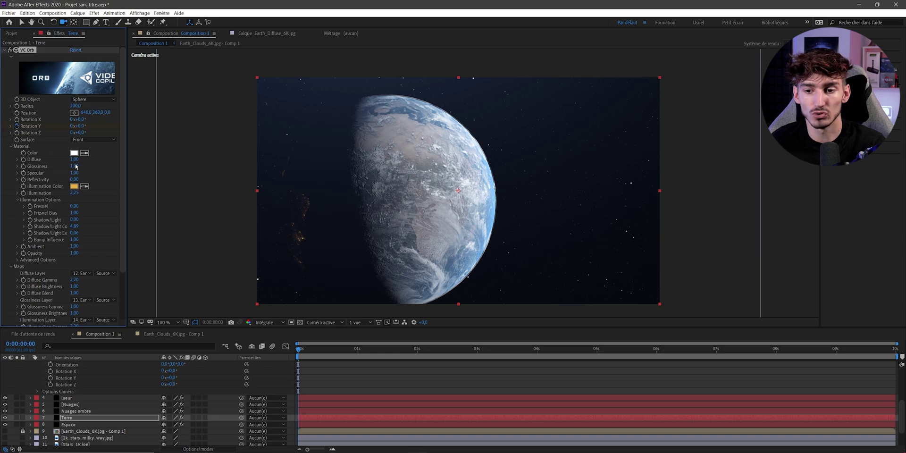
key("End")
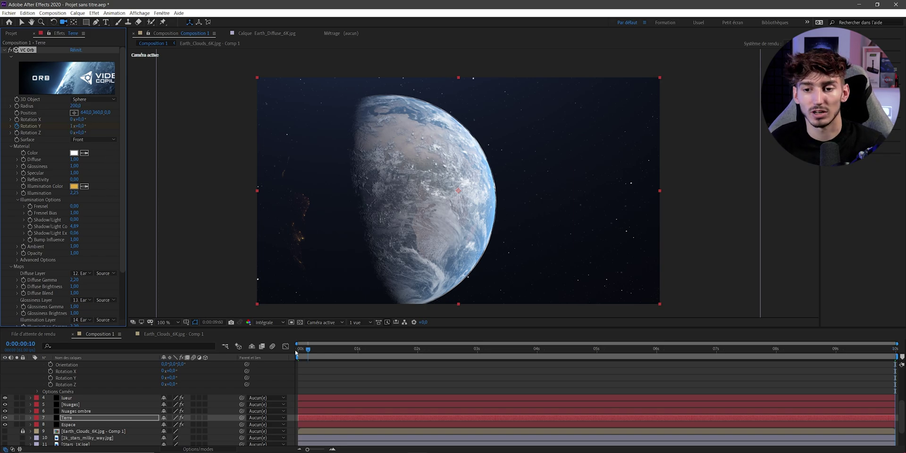
key("Home")
Keyframe Nuages ombre's Rotation Y to turn about 180° by the last frame.
left_click(68, 411)
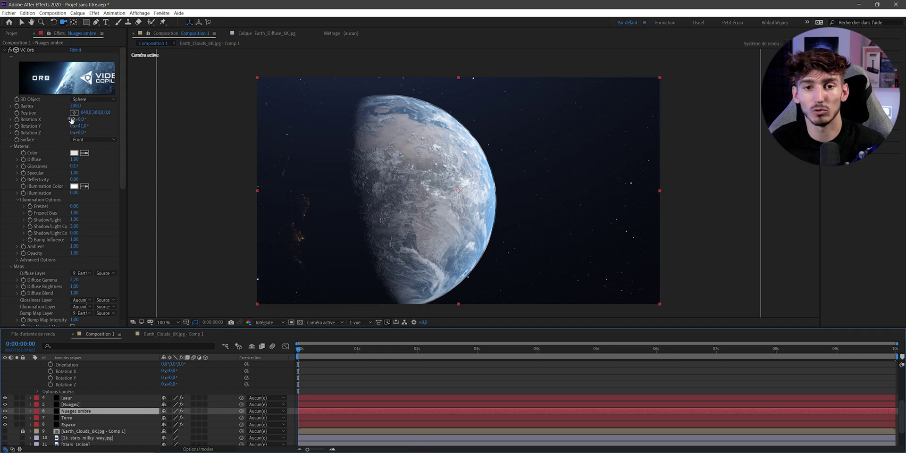
left_click(16, 126)
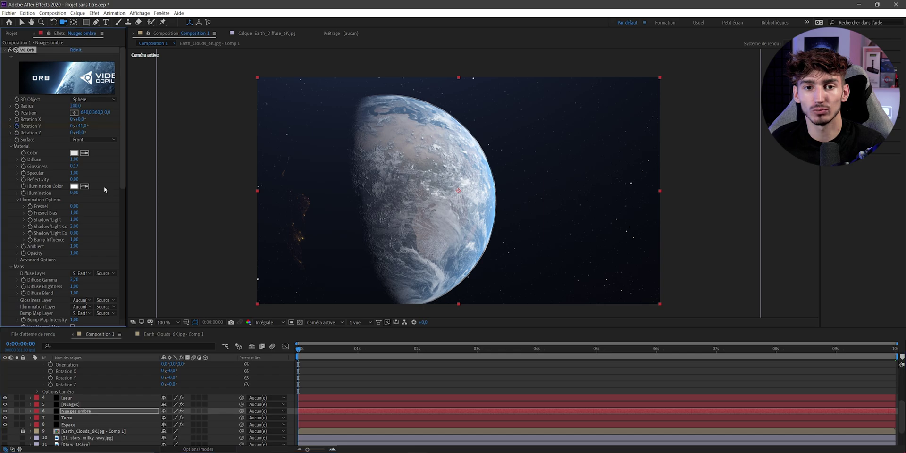
key("End")
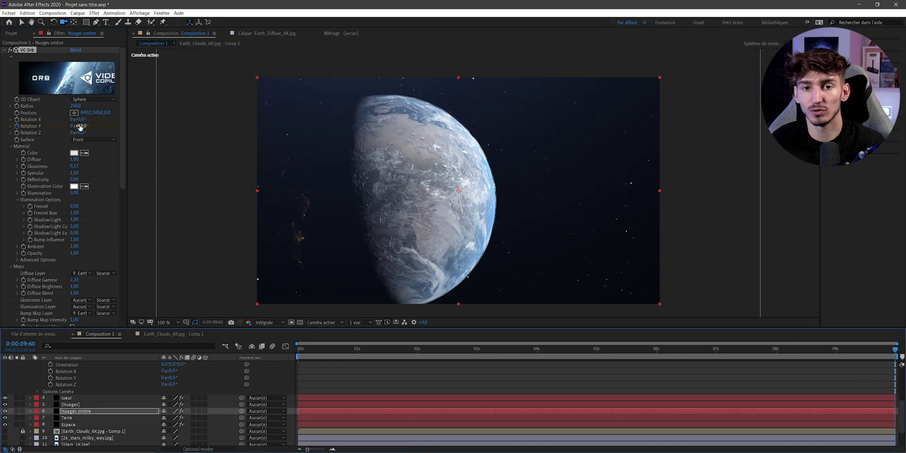
left_click_drag(80, 126, 82, 126)
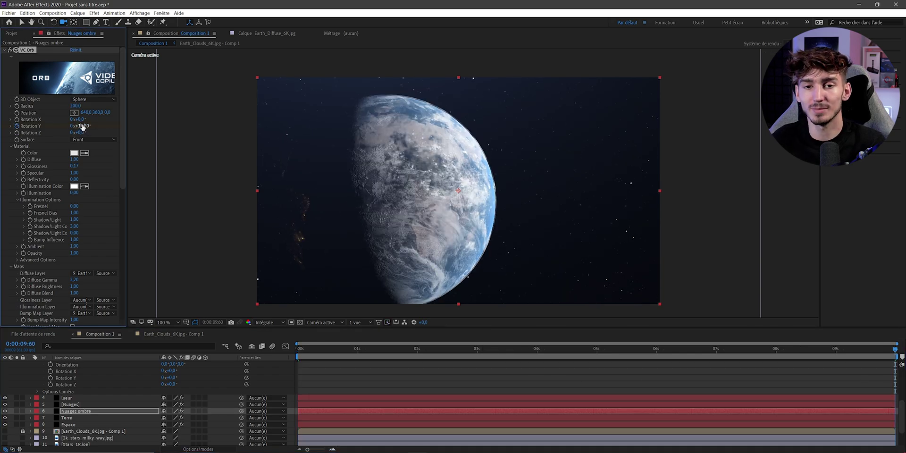
Keyframe the Nuages layer's Rotation Y from the start to a higher end value.
left_click(75, 404)
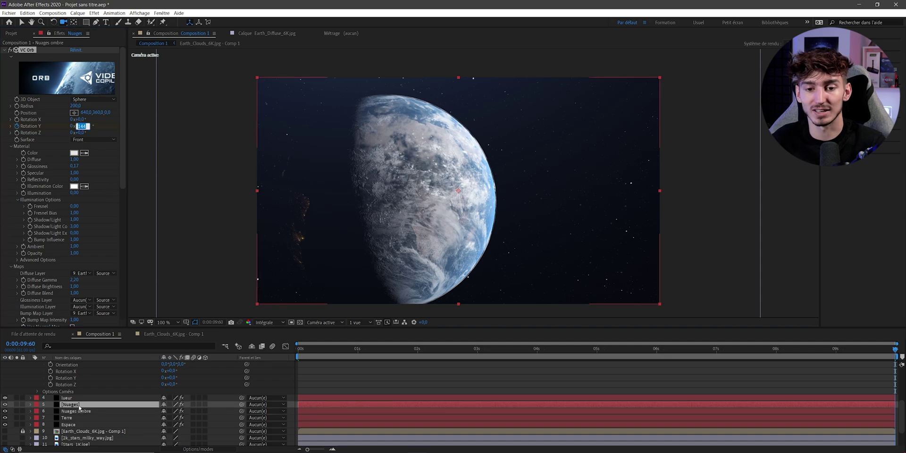
left_click_drag(321, 349, 298, 349)
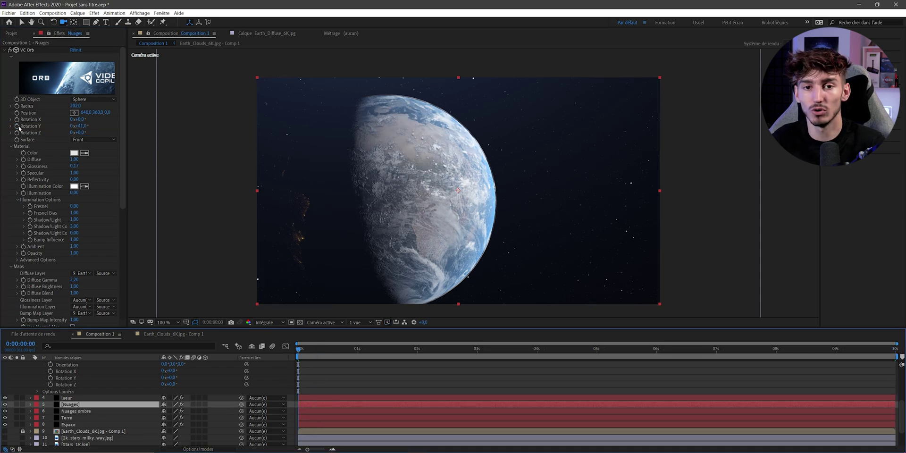
left_click(17, 126)
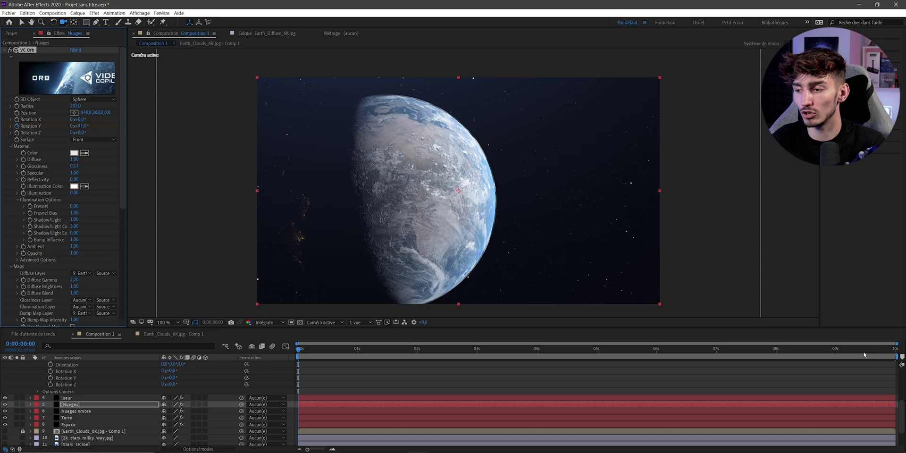
key("End")
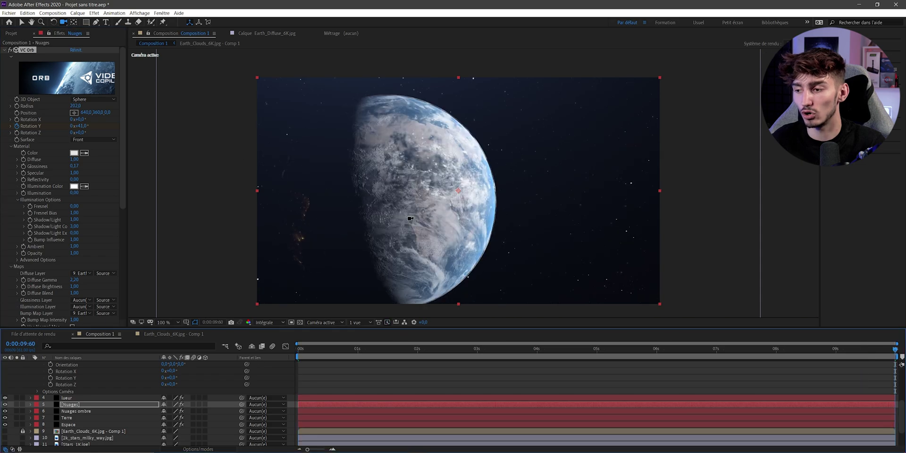
left_click(82, 126)
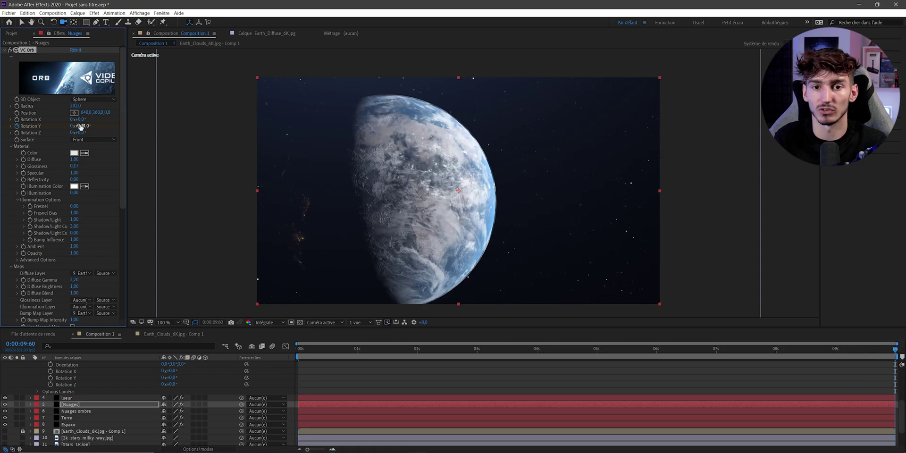
key("Home")
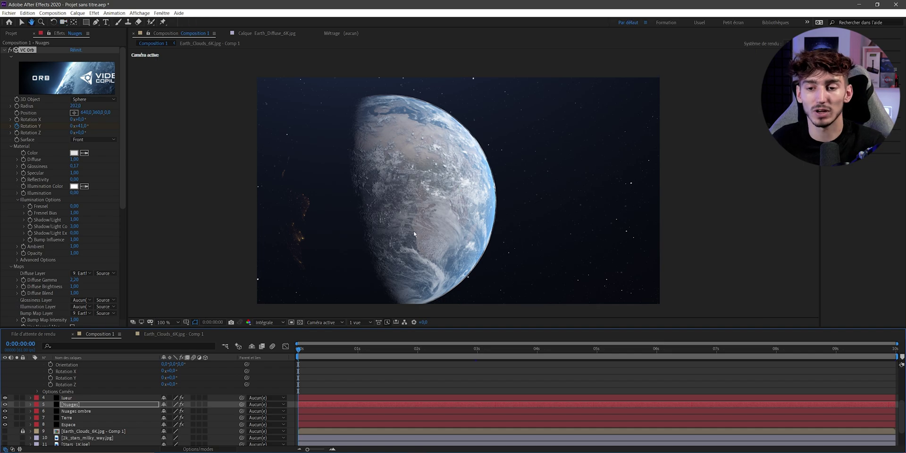
Preview the spinning Earth and clouds animation.
key("c")
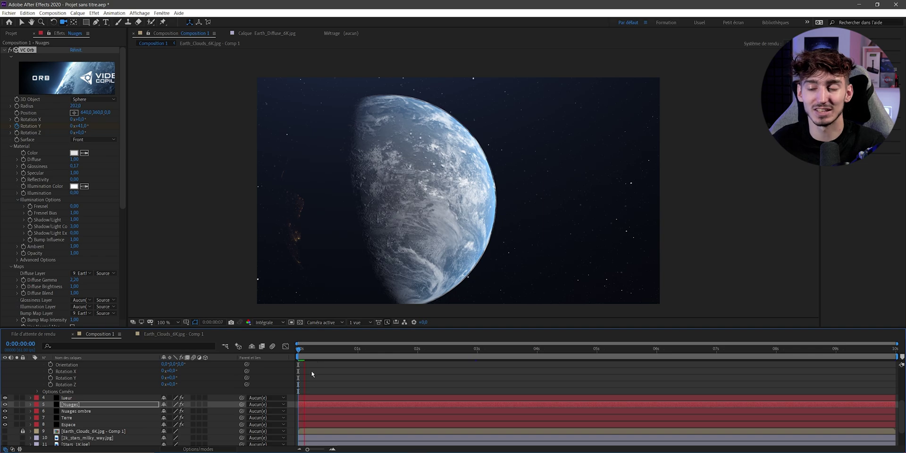
key("space")
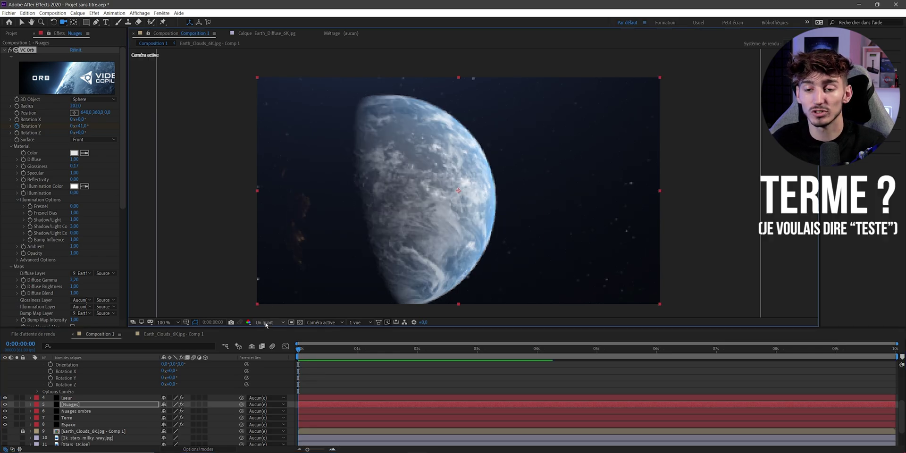
key("space")
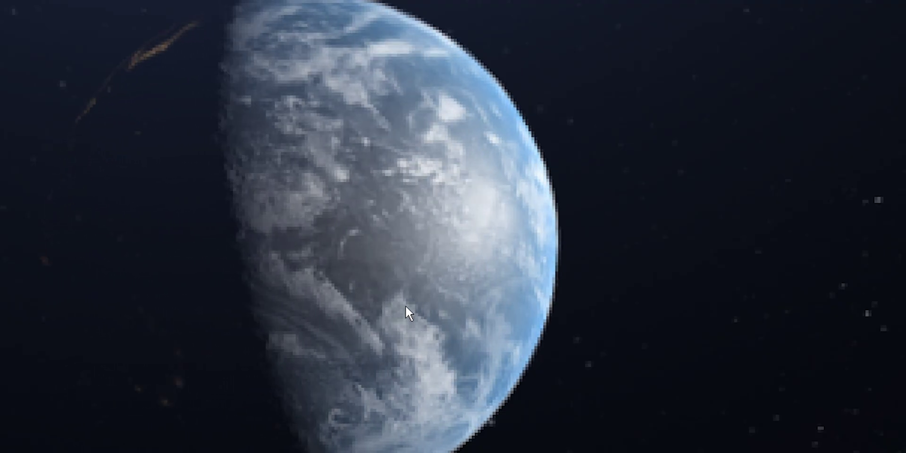
key("space")
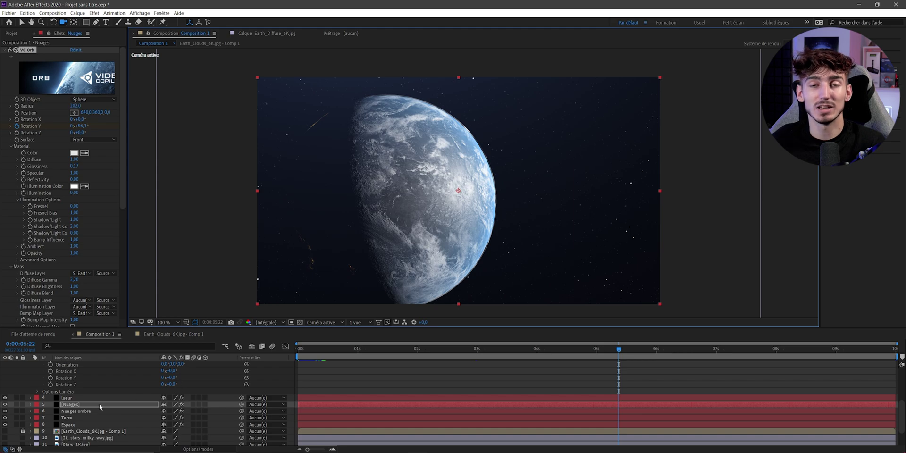
Add a starting Position keyframe to Caméra 1 at the first frame, framing Earth close up.
scroll(87, 410, "up", 3)
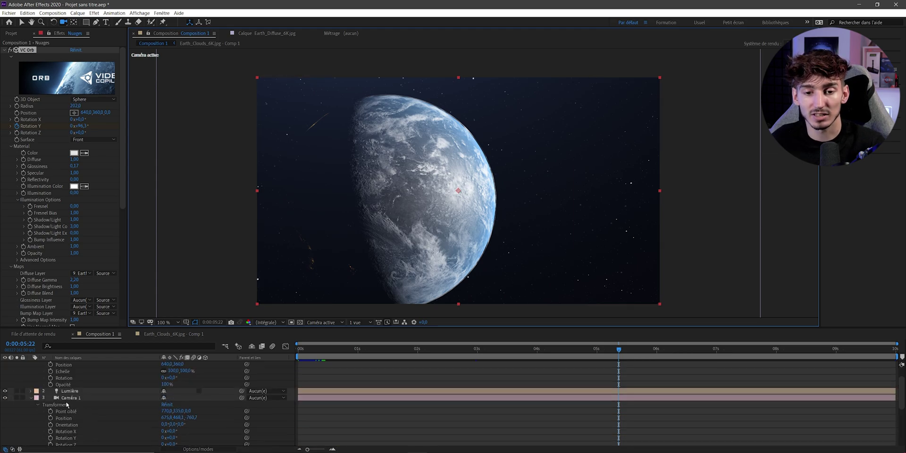
left_click(70, 398)
key("Home")
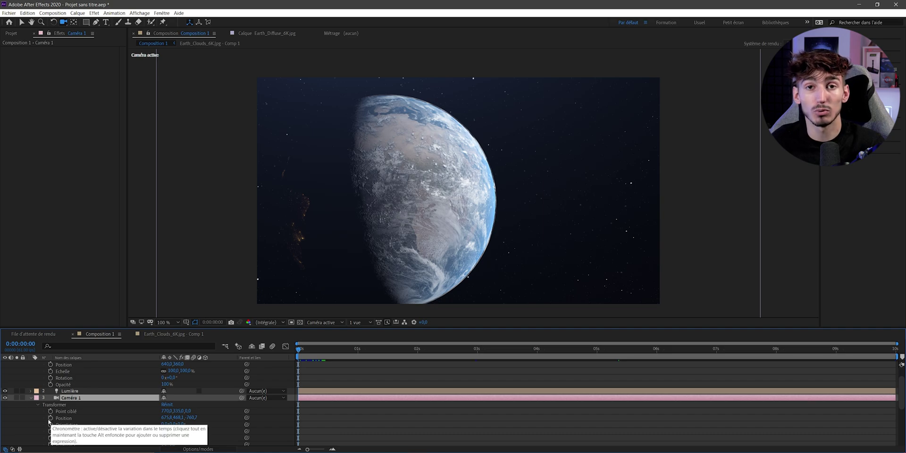
left_click(50, 418)
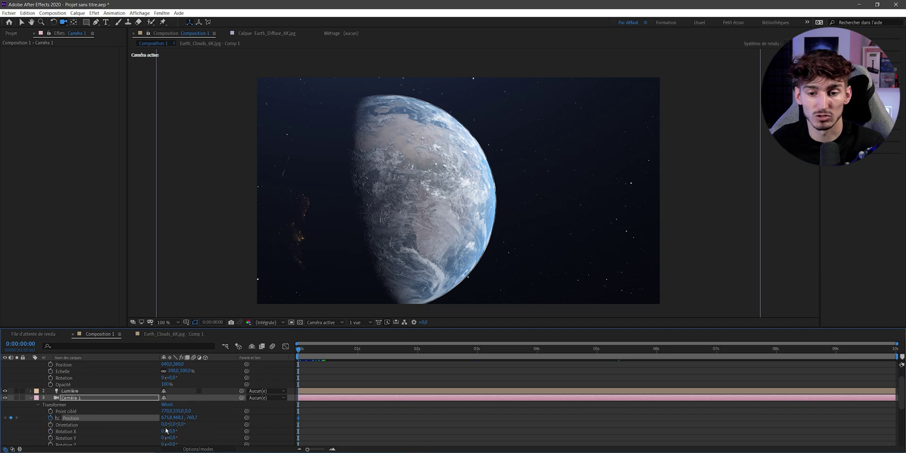
At the last frame, move the camera to X -394,2, Y 68,1, Z -2518,7 and preview the pull-back.
key("End")
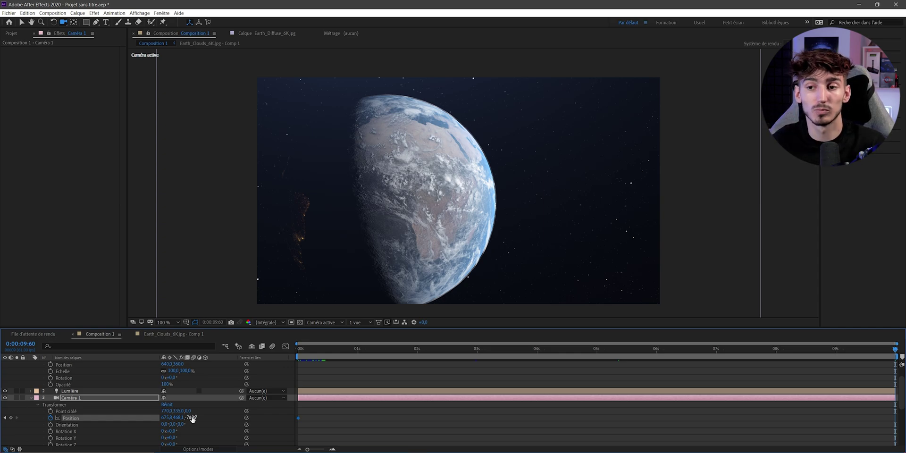
left_click_drag(192, 419, 222, 419)
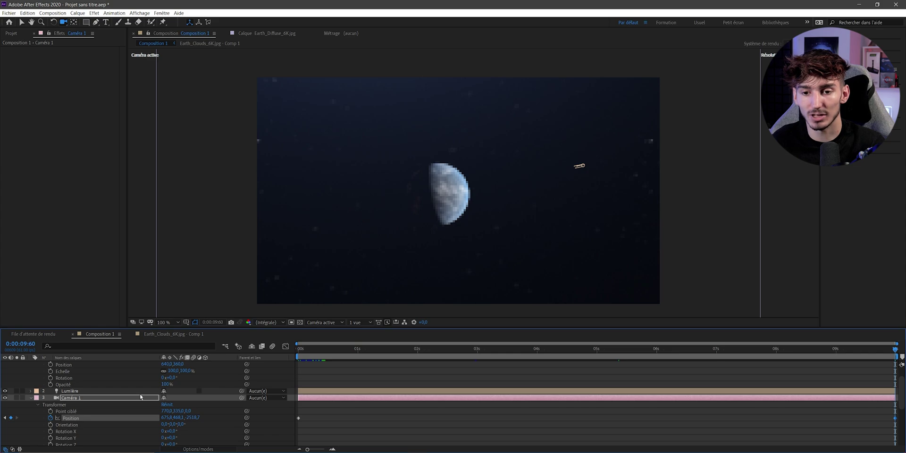
left_click_drag(178, 418, 147, 420)
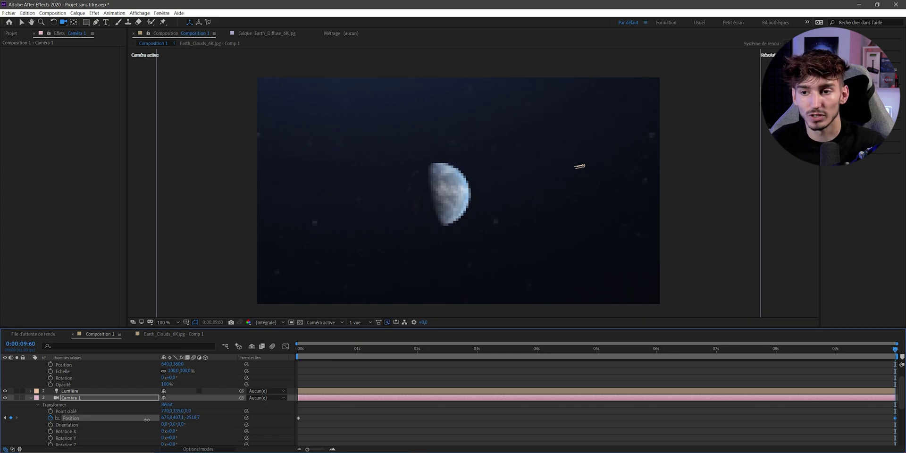
left_click_drag(580, 167, 580, 169)
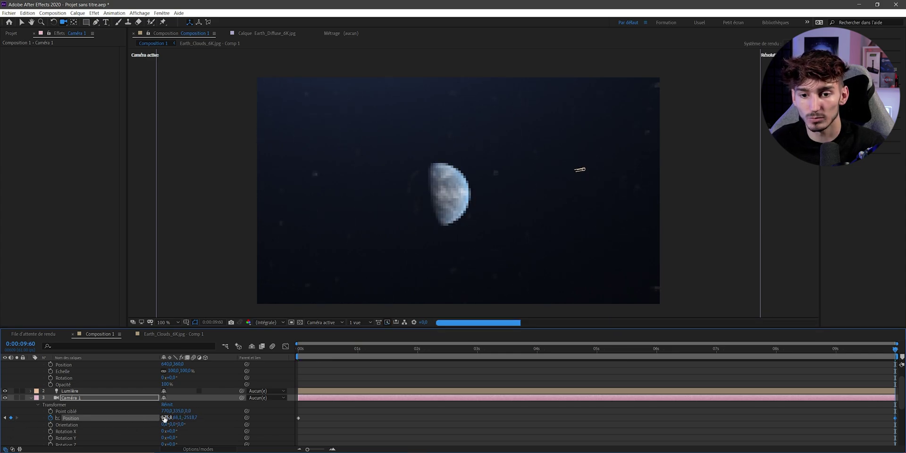
left_click_drag(166, 417, 14, 423)
left_click_drag(577, 169, 557, 170)
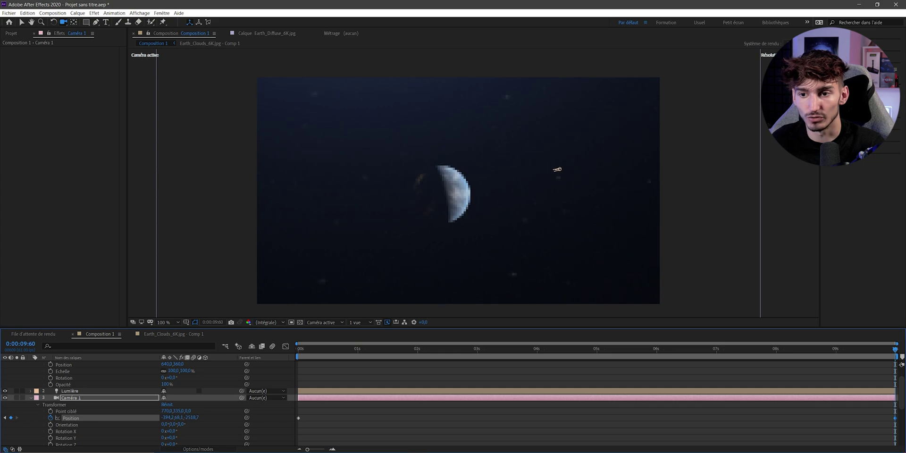
key("space")
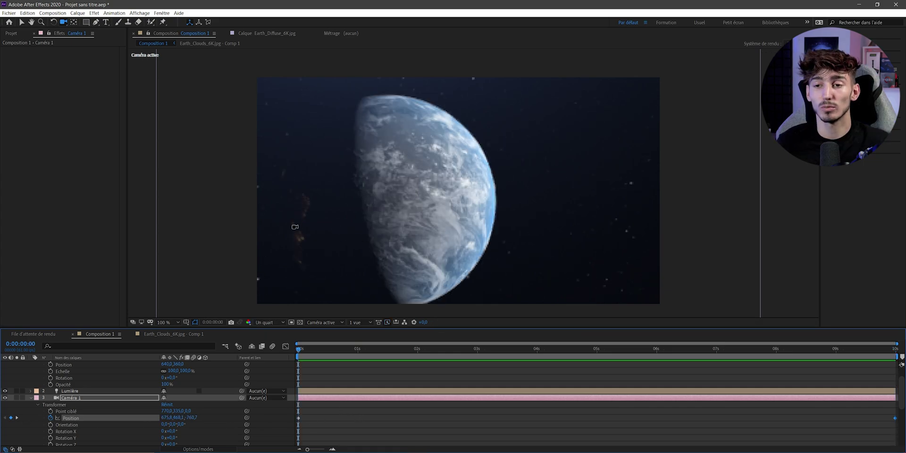